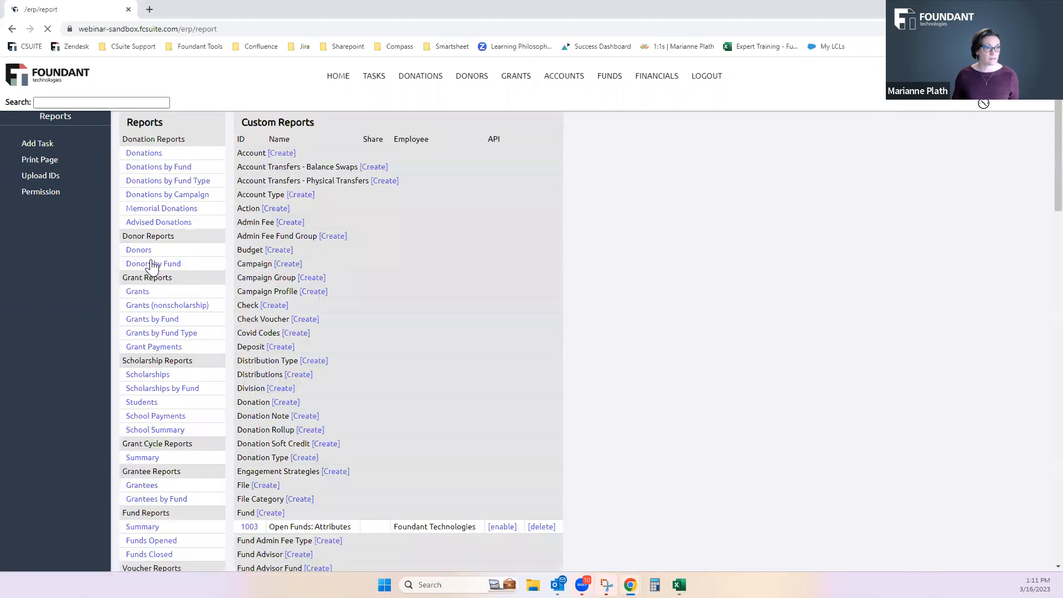
Open the Open Funds: Attributes custom report and select its Fund Group Name field to inspect the grouping and sorting settings
scroll(183, 215, "down", 2)
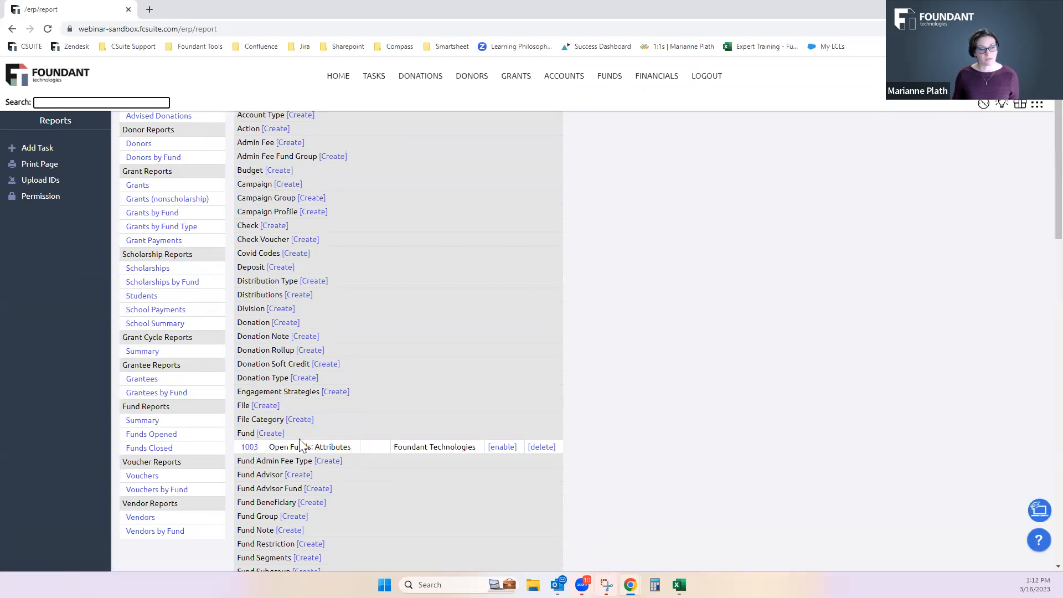
left_click(250, 448)
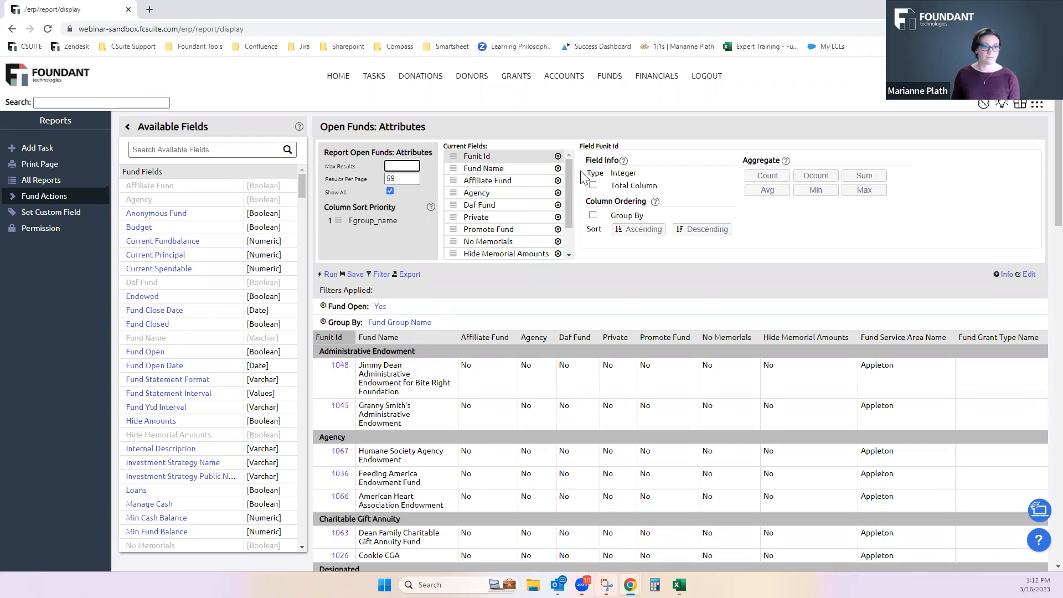
left_click_drag(567, 177, 566, 201)
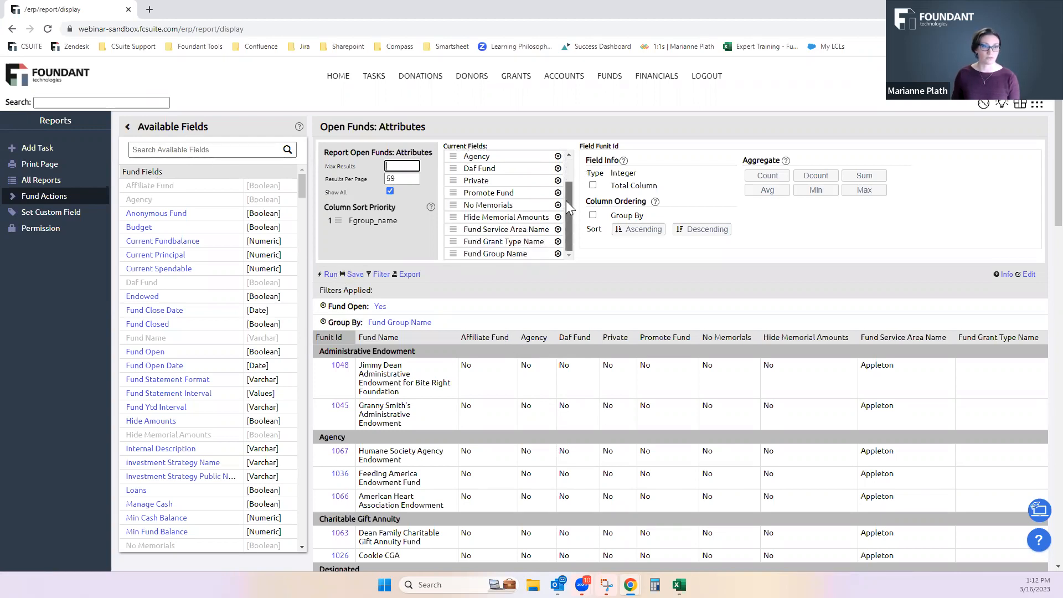
left_click(518, 254)
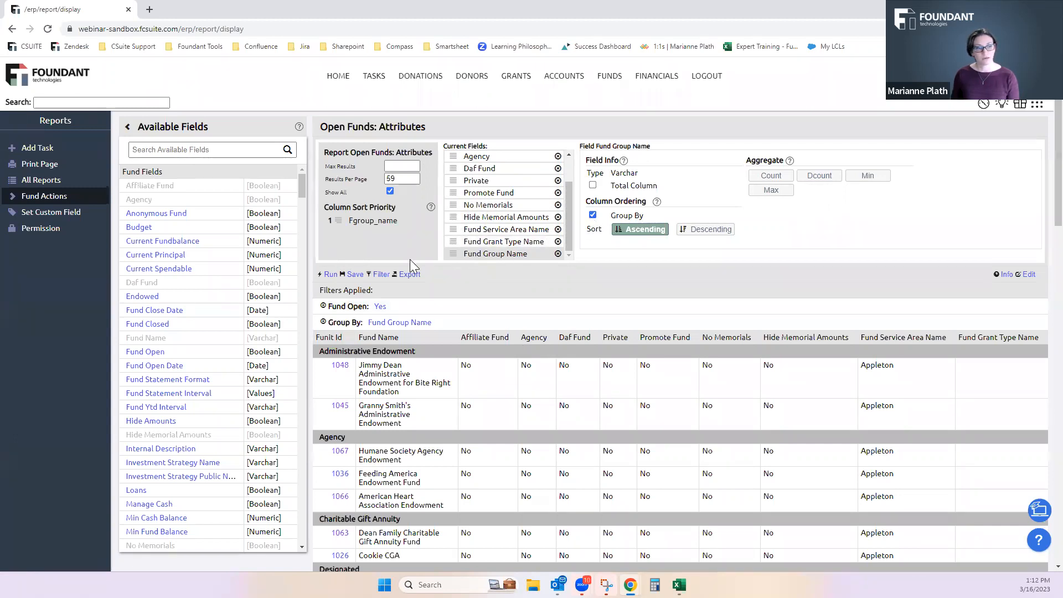
Review the attribute columns of the open funds across all fund groups in the report
scroll(410, 259, "down", 2)
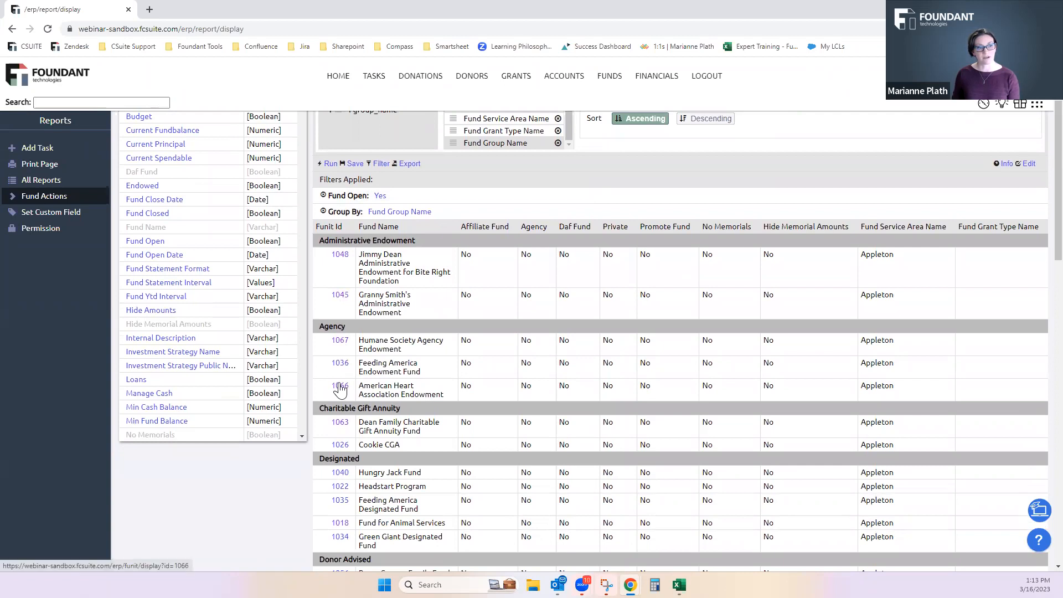
scroll(338, 416, "down", 5)
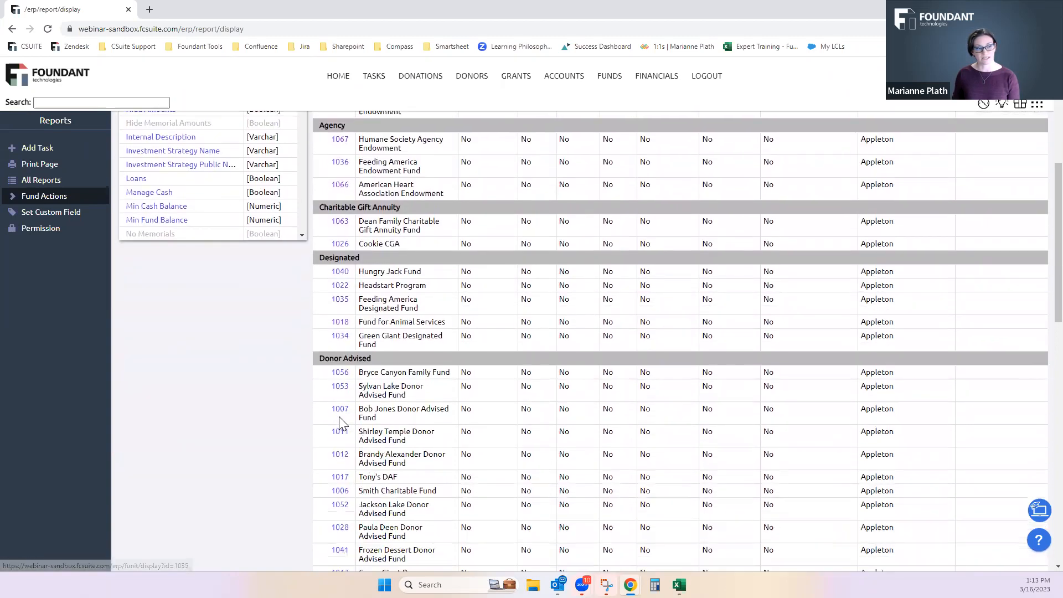
scroll(340, 424, "down", 12)
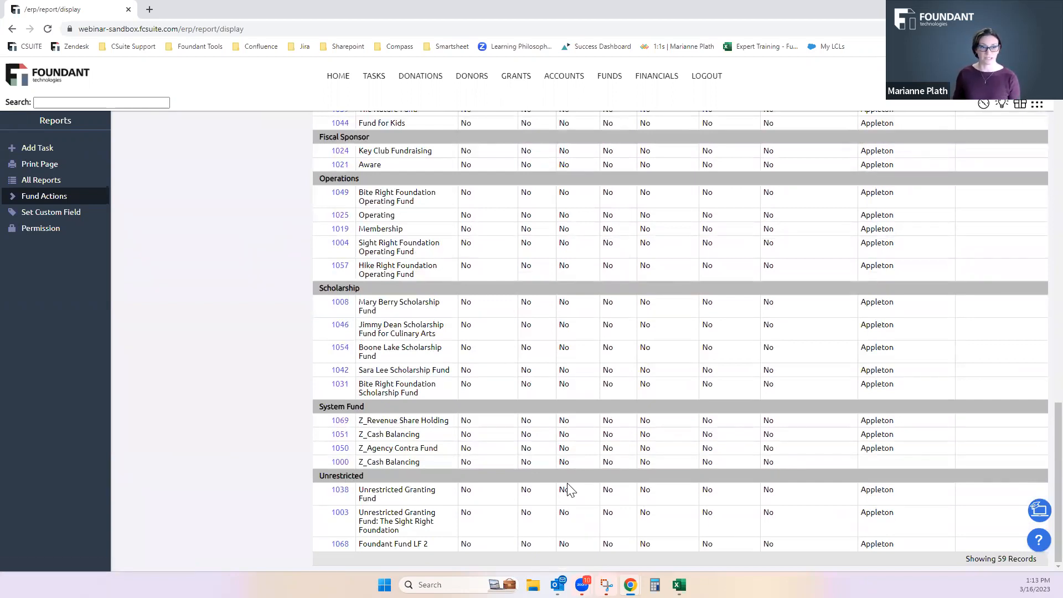
scroll(560, 482, "up", 3)
scroll(554, 477, "up", 3)
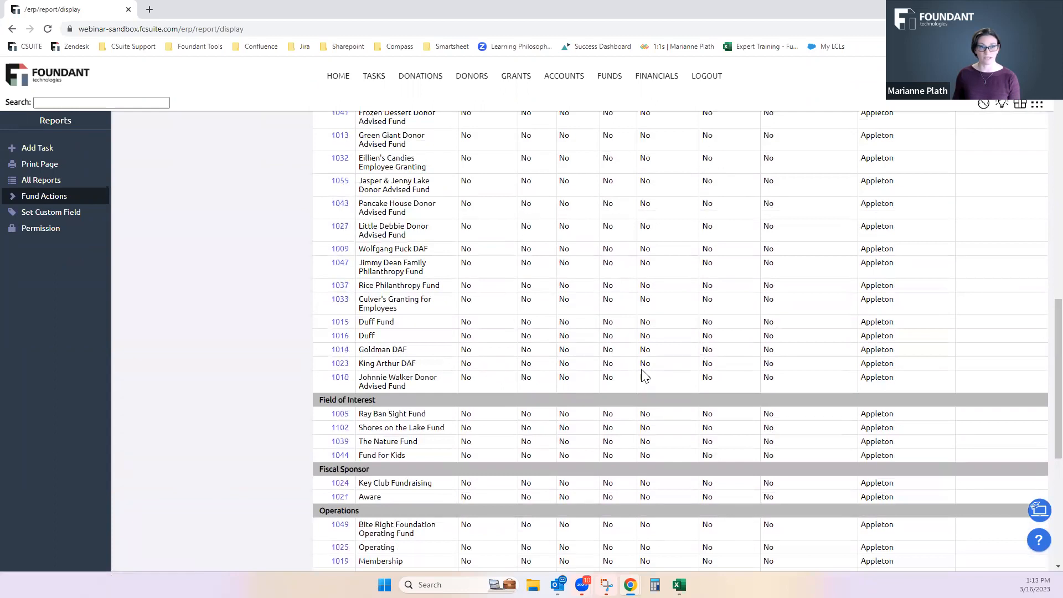
scroll(728, 308, "up", 10)
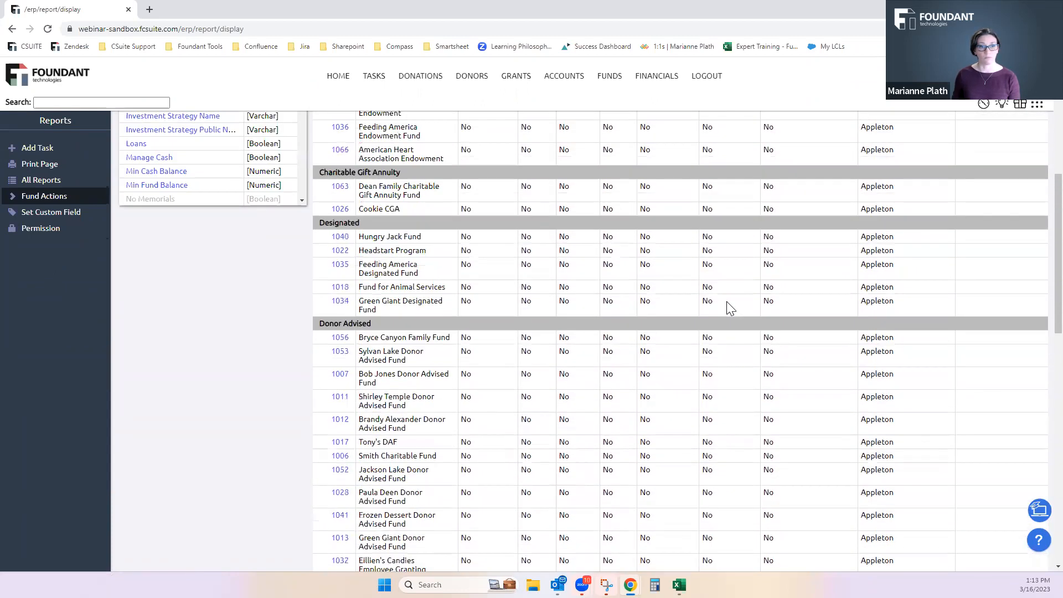
scroll(726, 301, "up", 4)
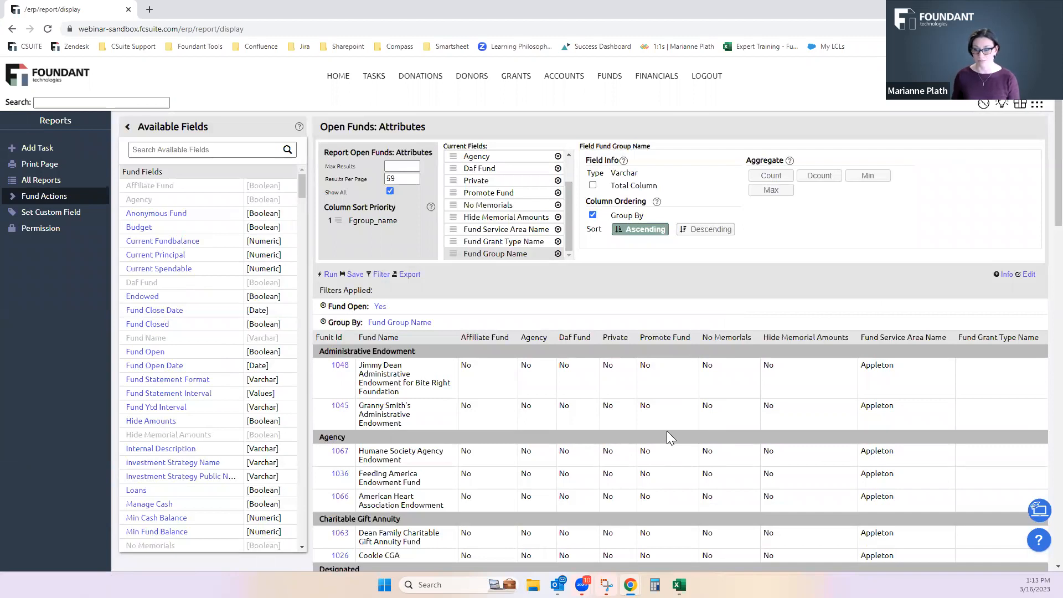
Add the Endowed field to the report and review its values across the fund groups
scroll(666, 476, "down", 1)
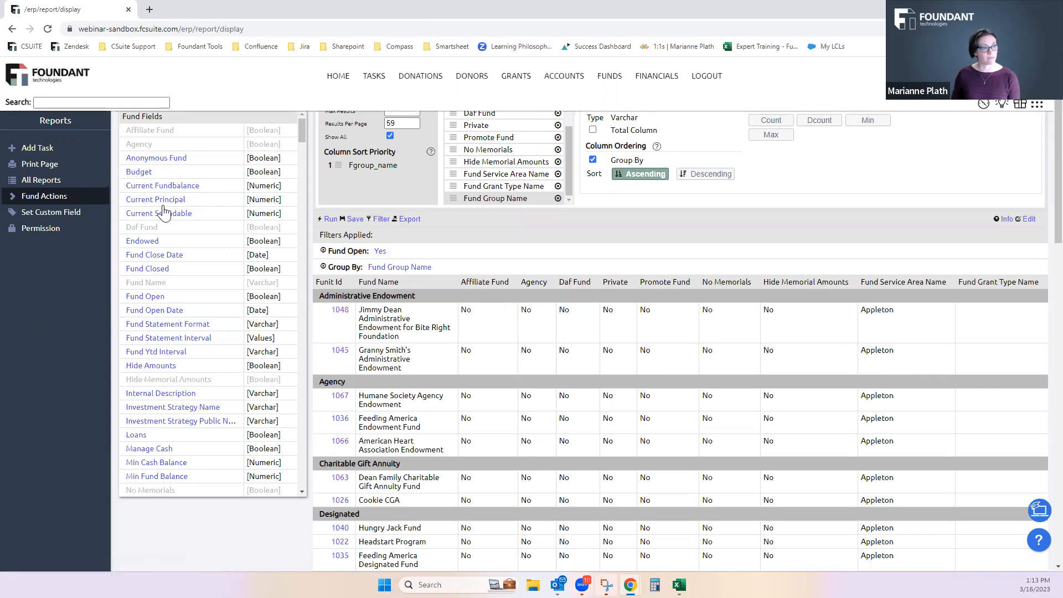
left_click(148, 244)
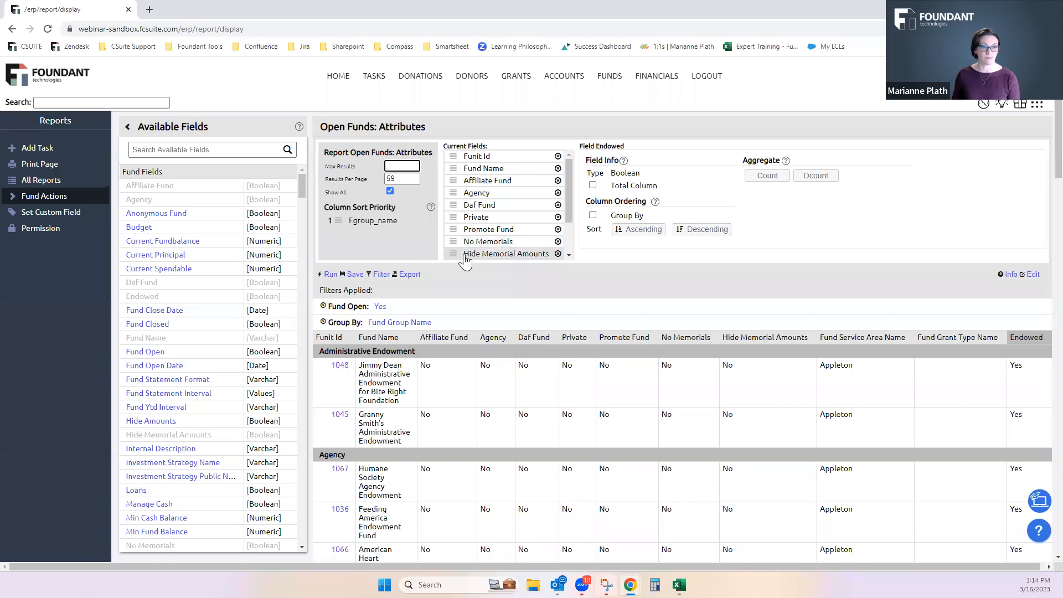
scroll(376, 322, "down", 1)
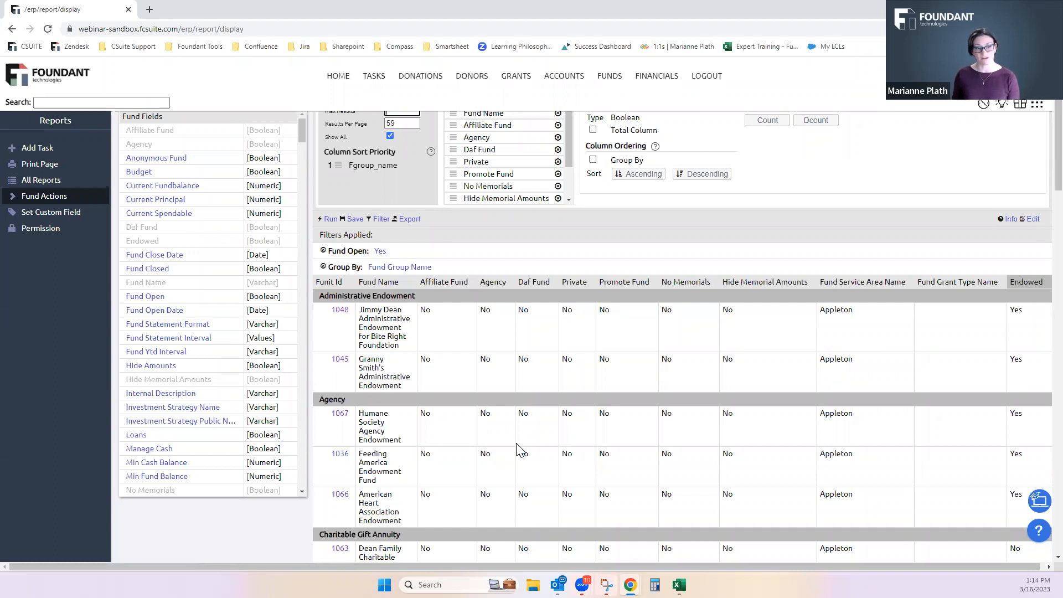
scroll(509, 373, "down", 2)
scroll(510, 374, "down", 15)
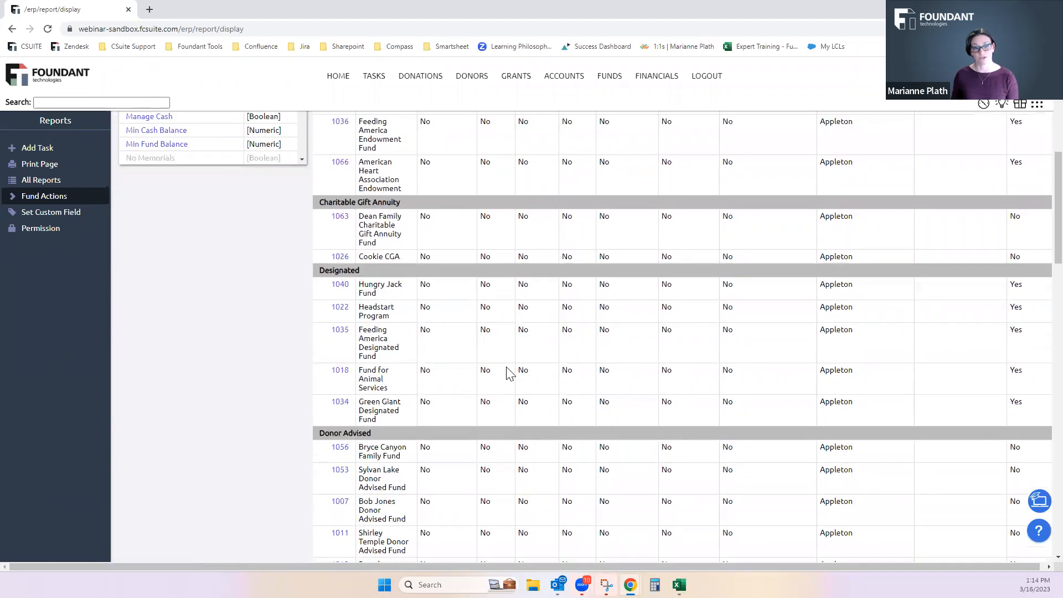
scroll(510, 374, "down", 4)
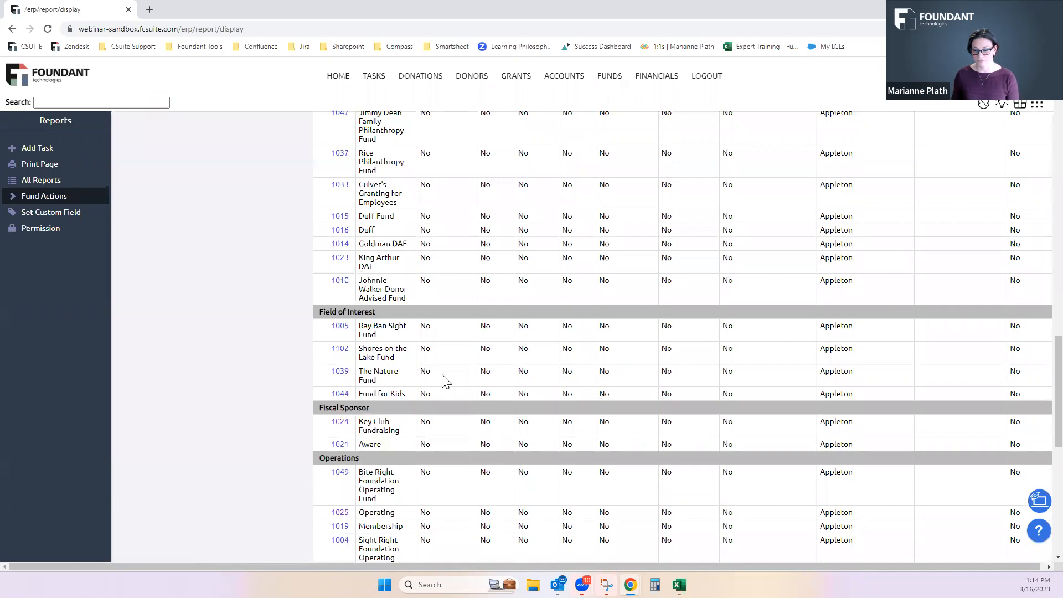
scroll(443, 380, "up", 18)
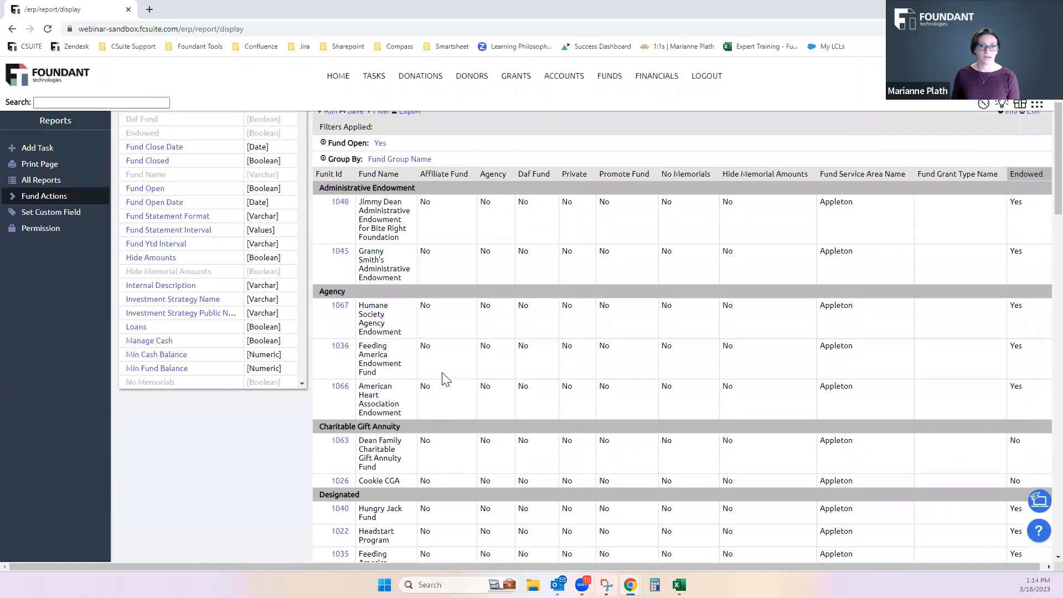
scroll(447, 380, "up", 3)
Search the report's filters for "group" and apply an Fgroup Id filter with the modifier IS and the value Agency
scroll(447, 380, "down", 1)
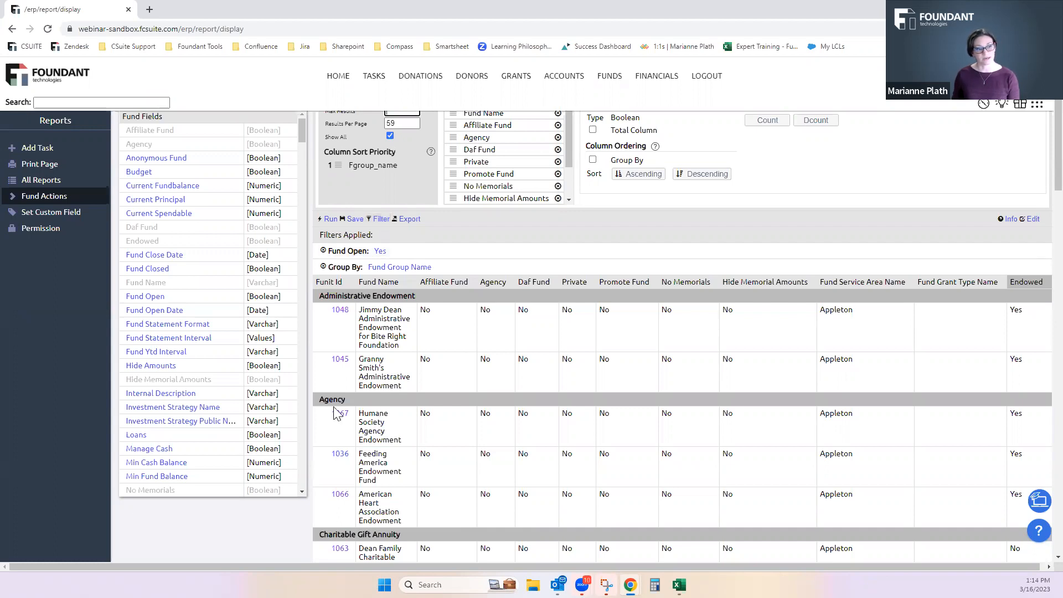
left_click(382, 220)
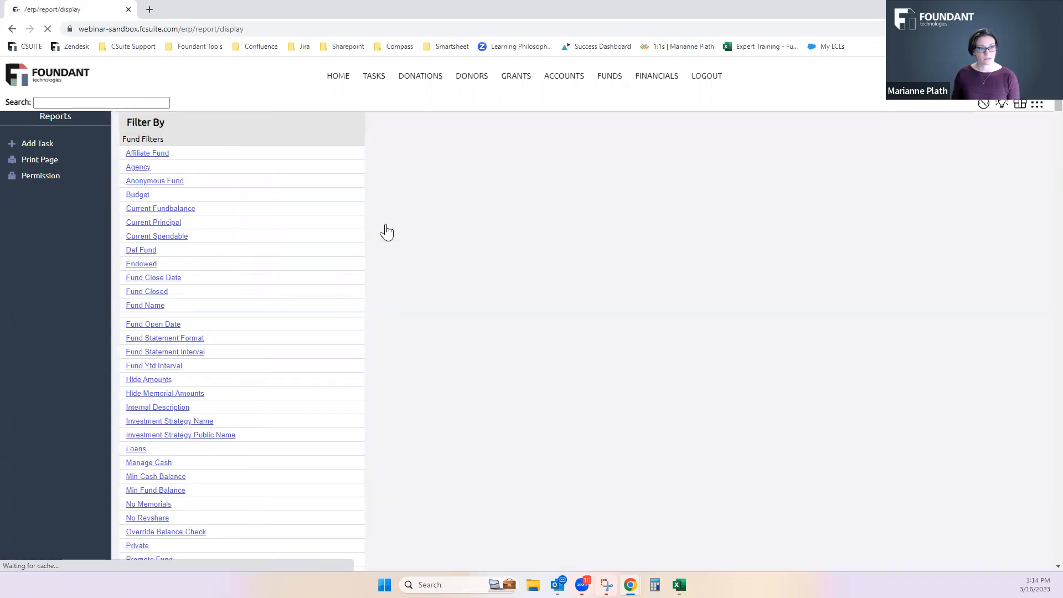
left_click(222, 149)
type("group")
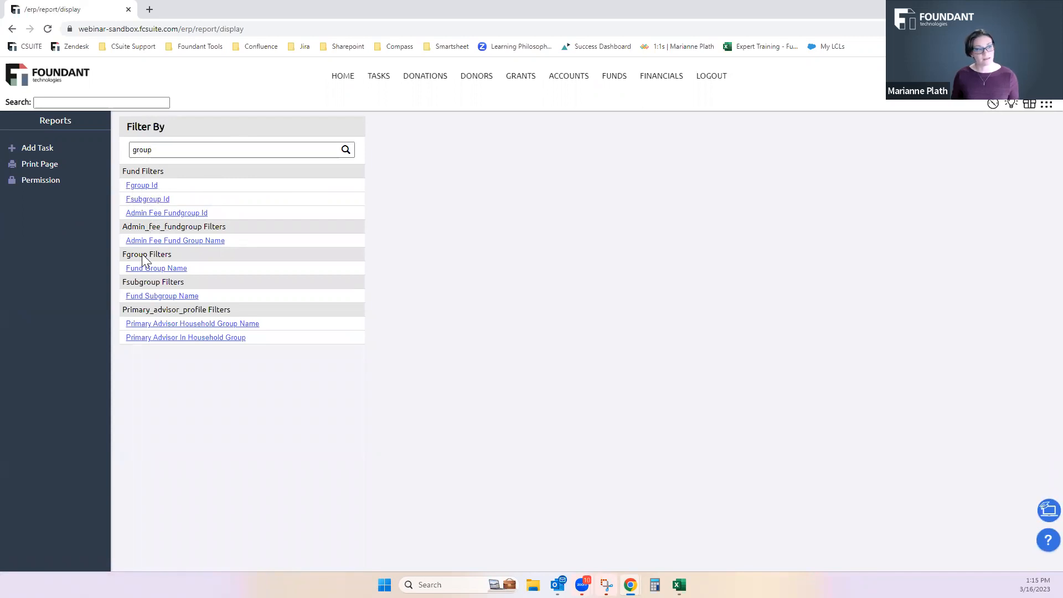
left_click(144, 186)
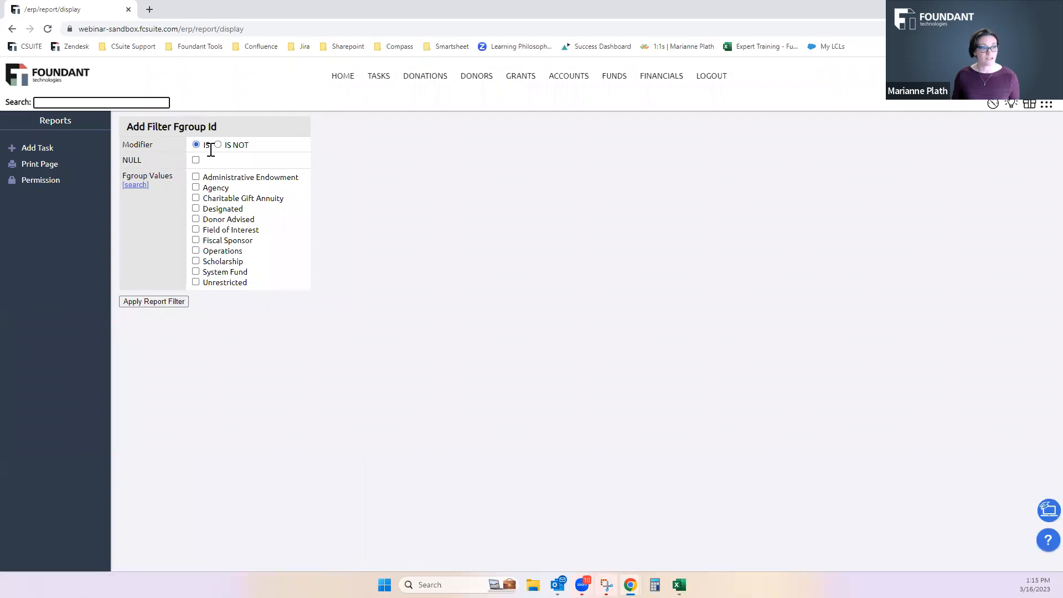
left_click(199, 189)
left_click(198, 189)
left_click(155, 303)
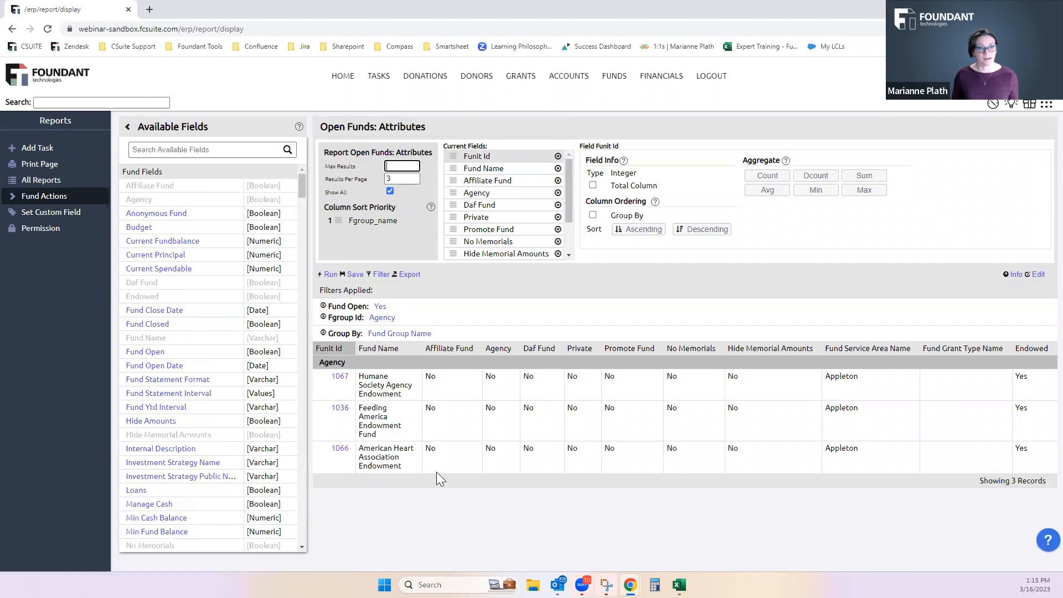
Open the Funds area in a new browser tab and list the open funds there
right_click(613, 80)
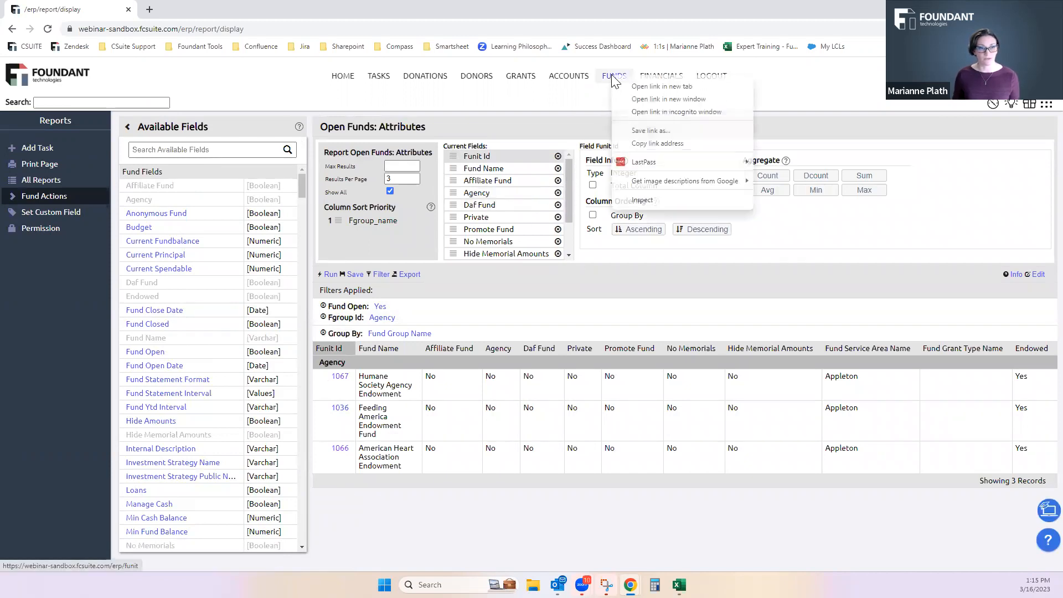
left_click(637, 87)
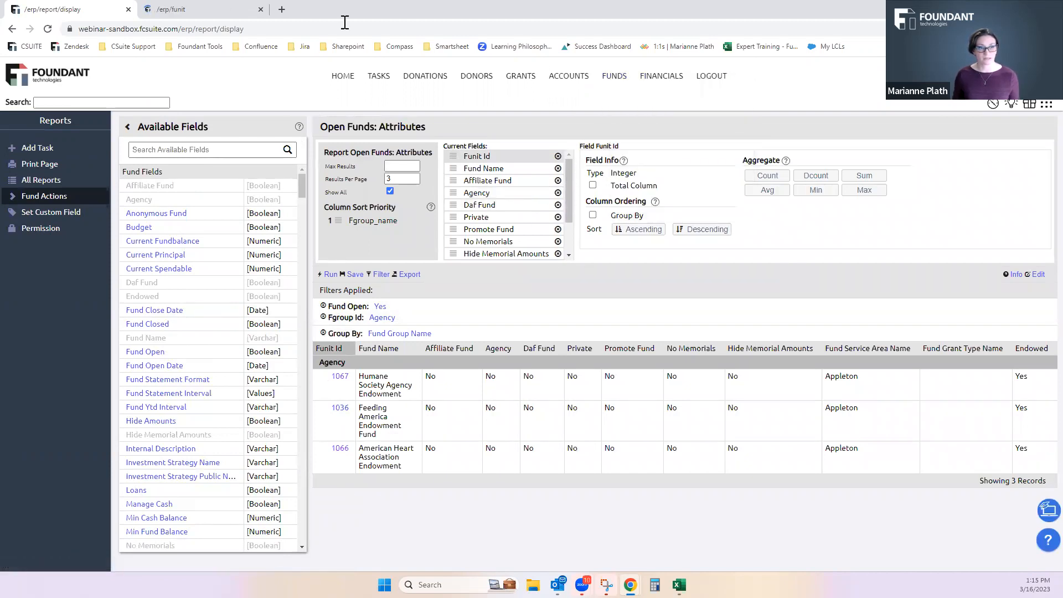
left_click(187, 8)
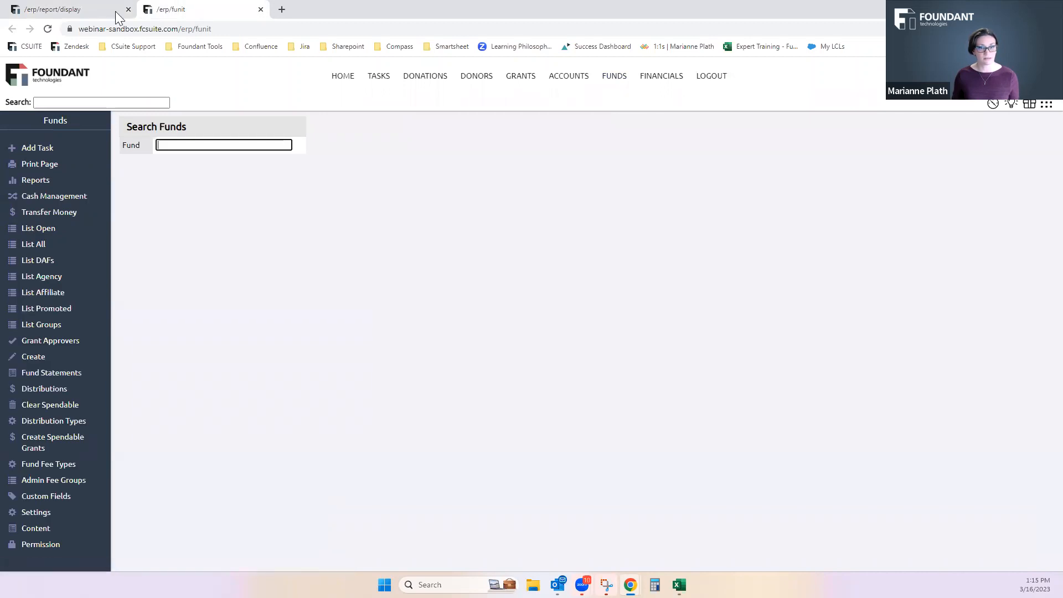
left_click(39, 229)
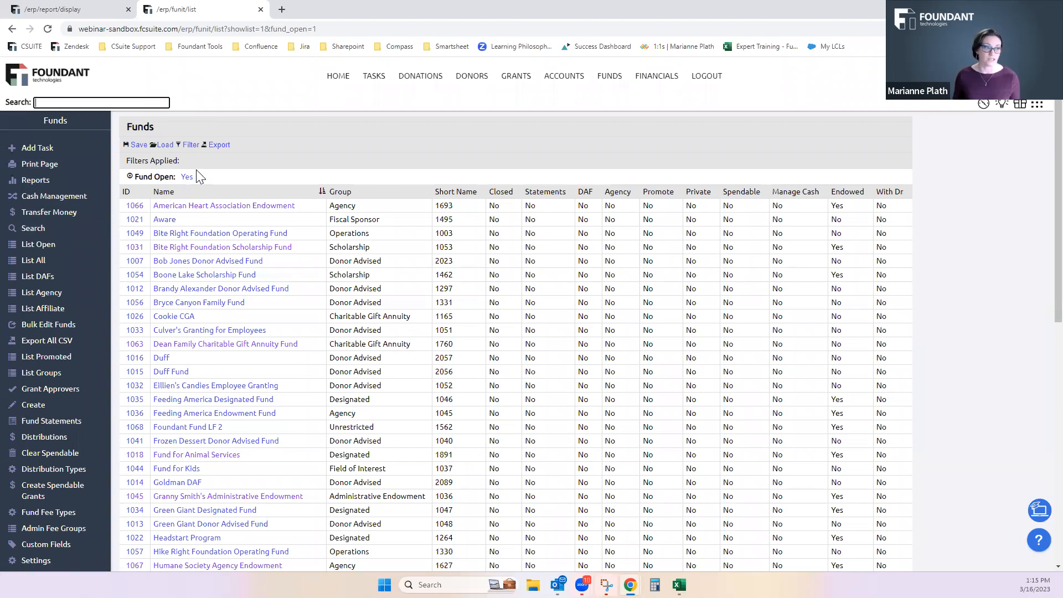
Search the fund list's filters for "group" and apply an Fgroup Id filter limited to Agency
left_click(191, 145)
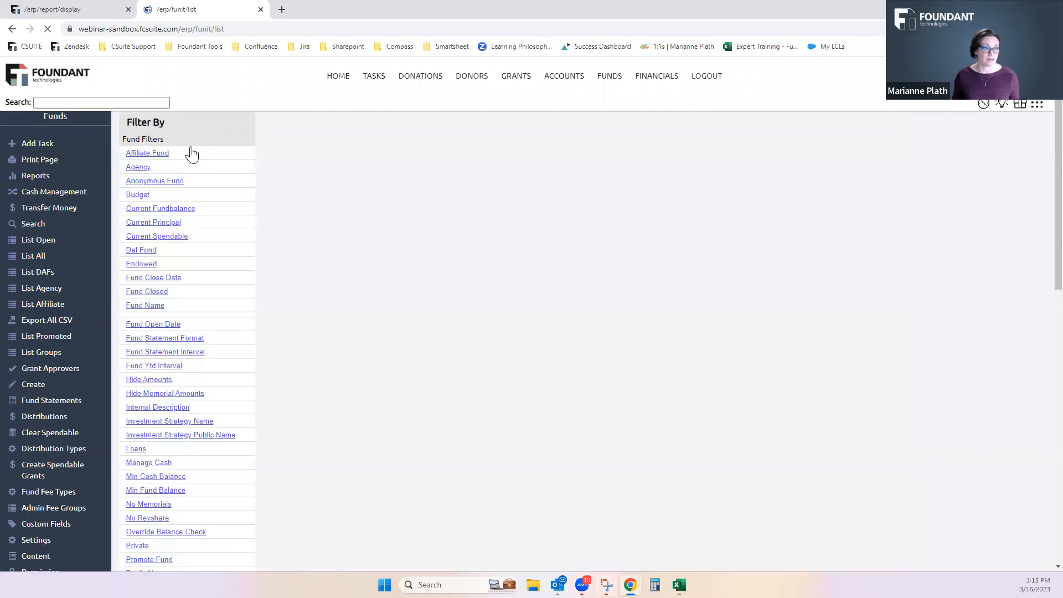
left_click(191, 149)
type("group")
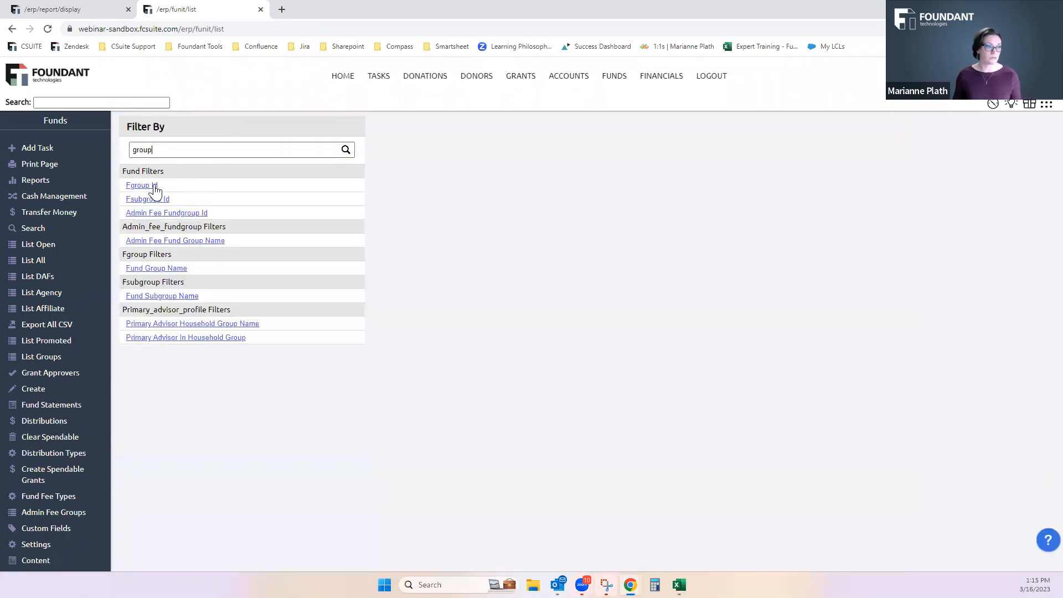
left_click(153, 190)
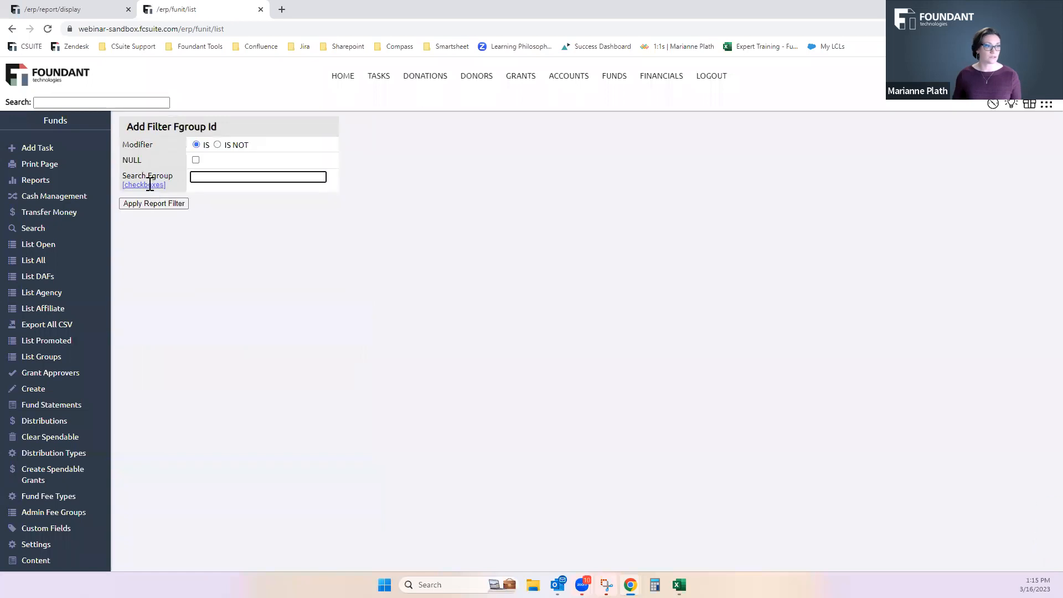
left_click(147, 195)
left_click(196, 187)
left_click(169, 300)
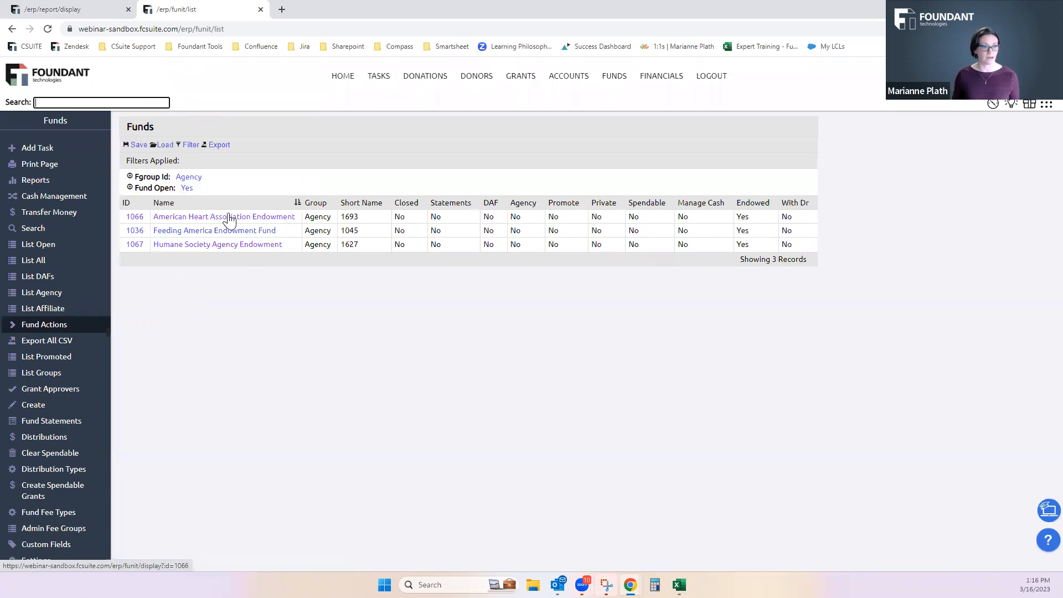
Bulk edit the filtered funds to enable the Agency attribute for all of them, apply the update, and close the extra browser tab
left_click(11, 326)
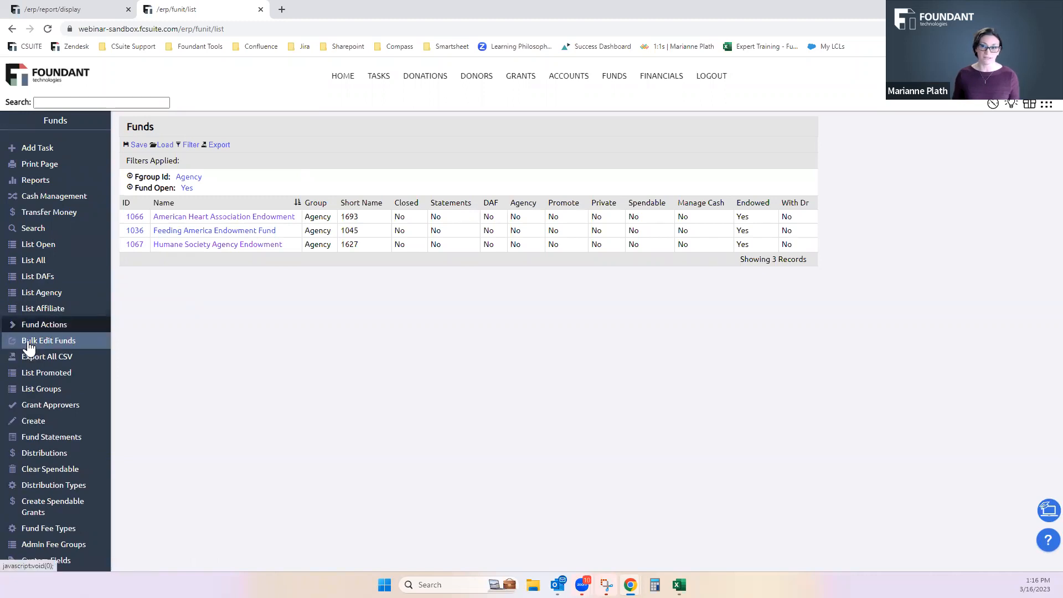
left_click(29, 342)
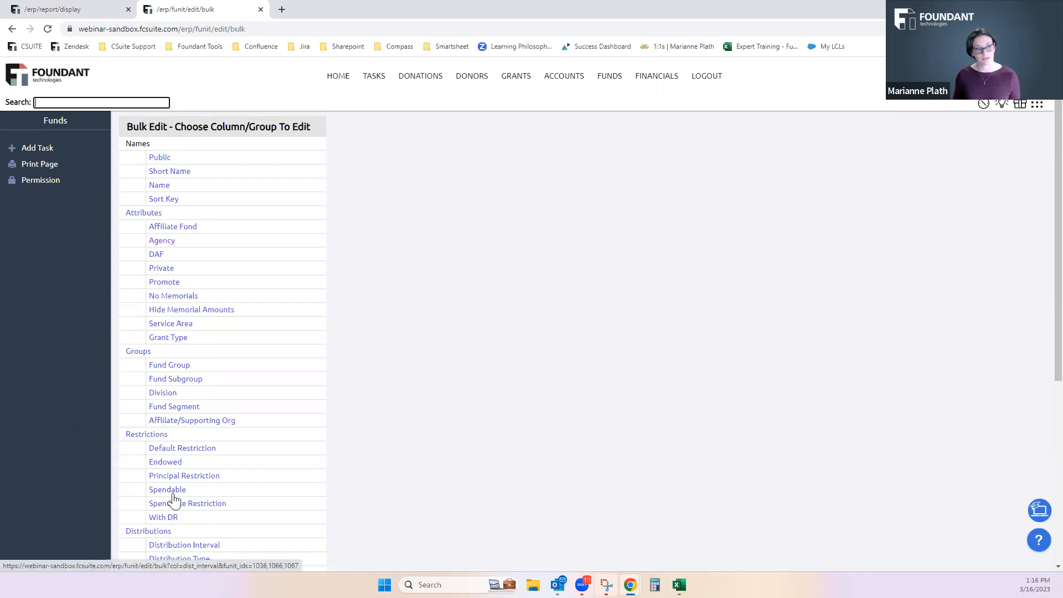
left_click(162, 240)
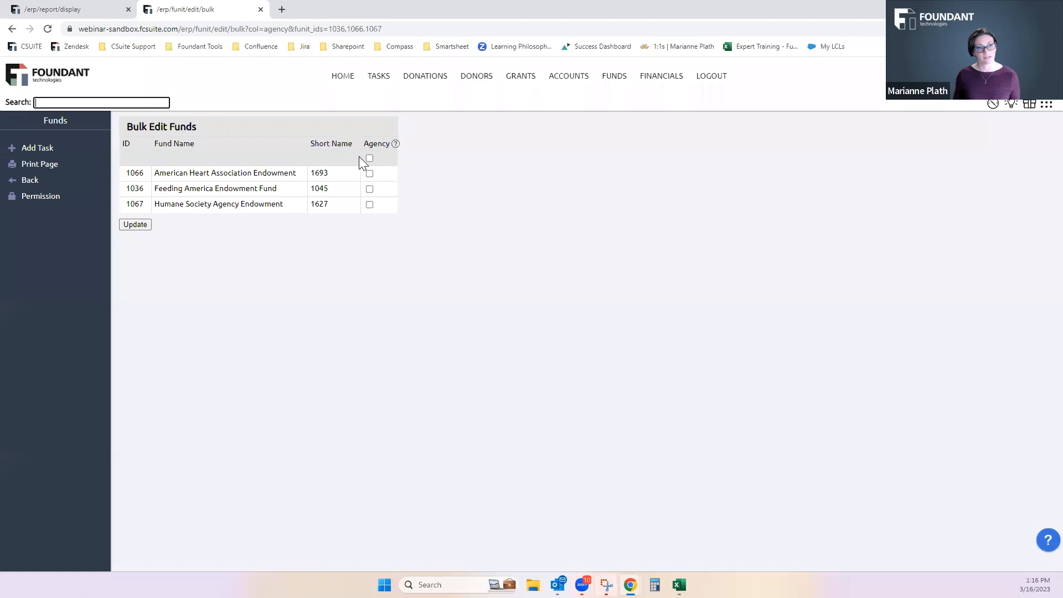
left_click(370, 158)
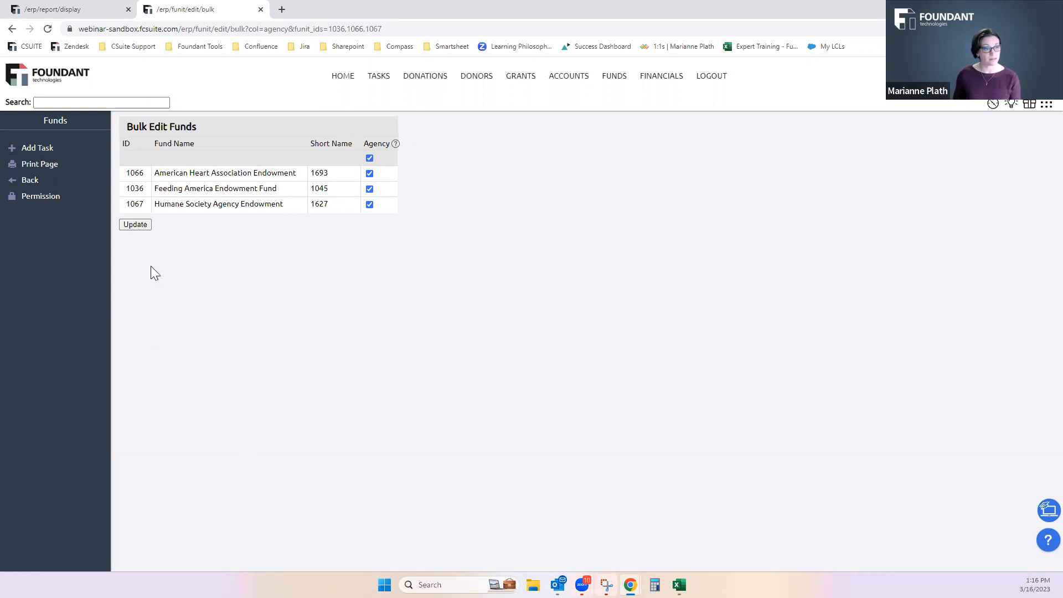
left_click(145, 226)
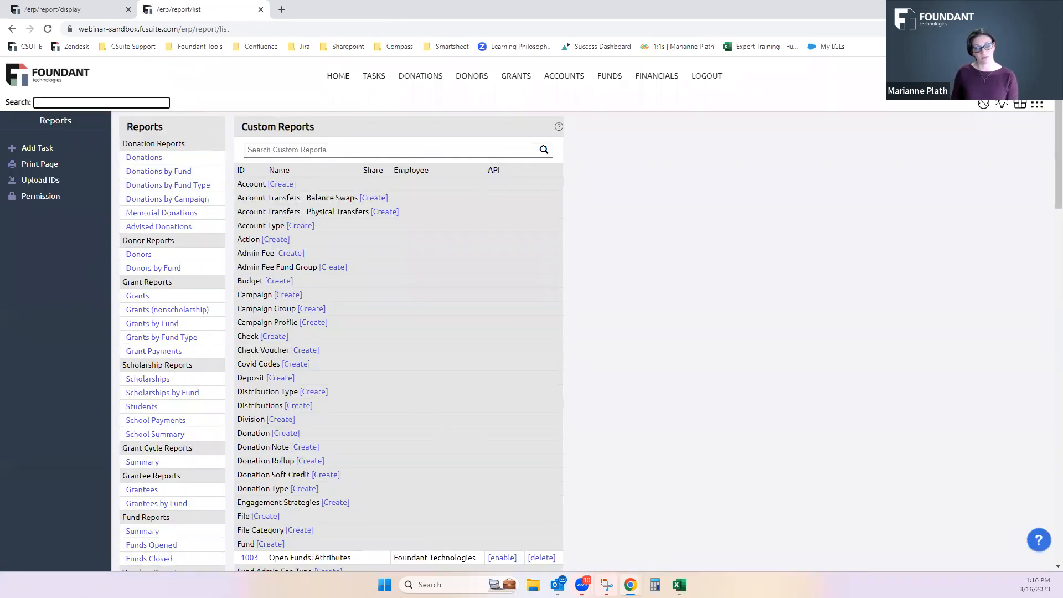
left_click(261, 9)
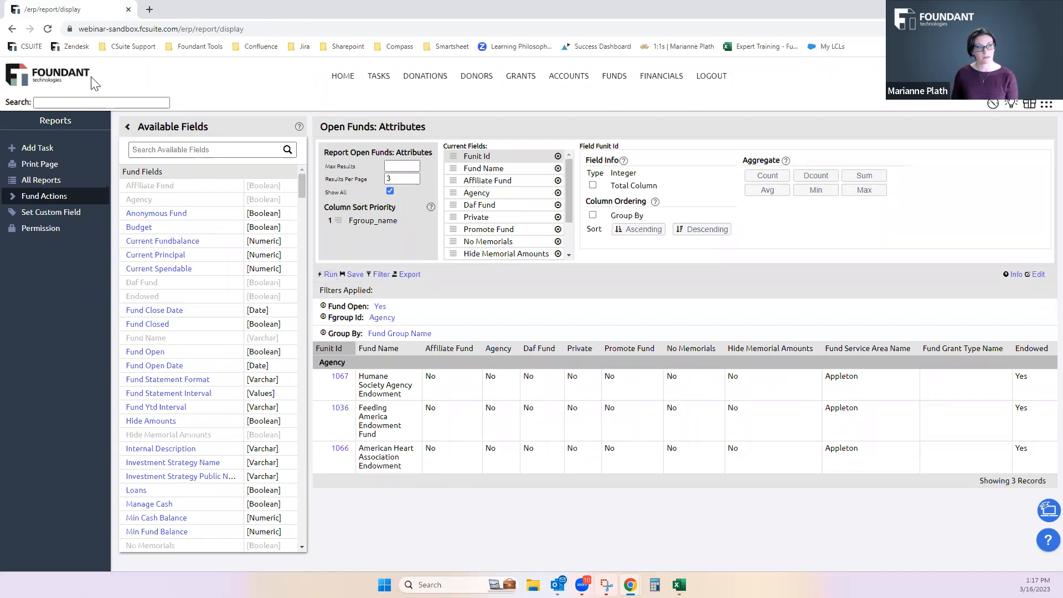
Reload the Open Funds: Attributes report with its form resubmitted, and list the open funds in a new browser tab
left_click(47, 29)
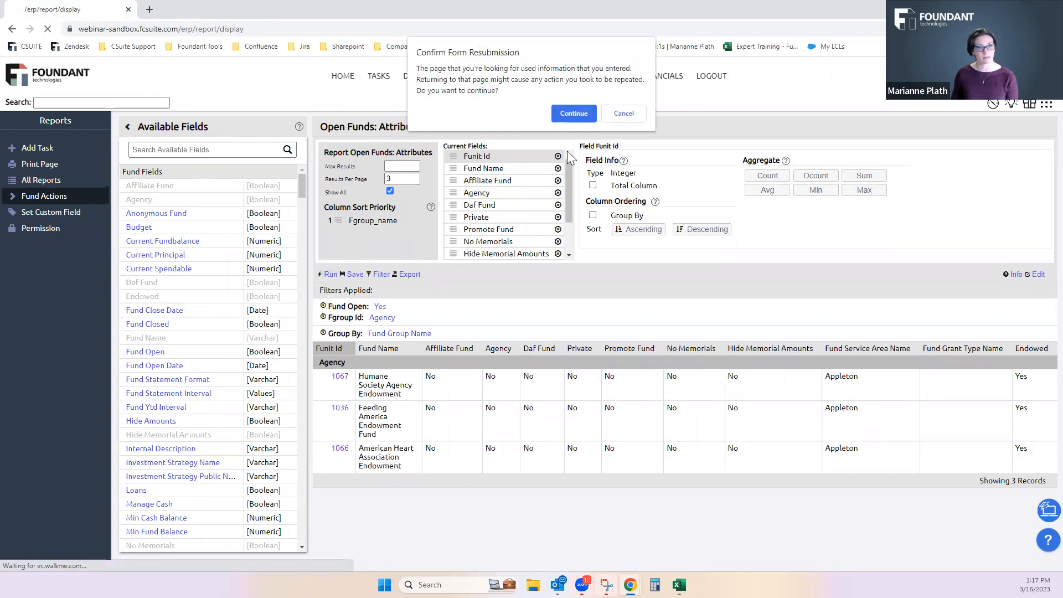
left_click(574, 116)
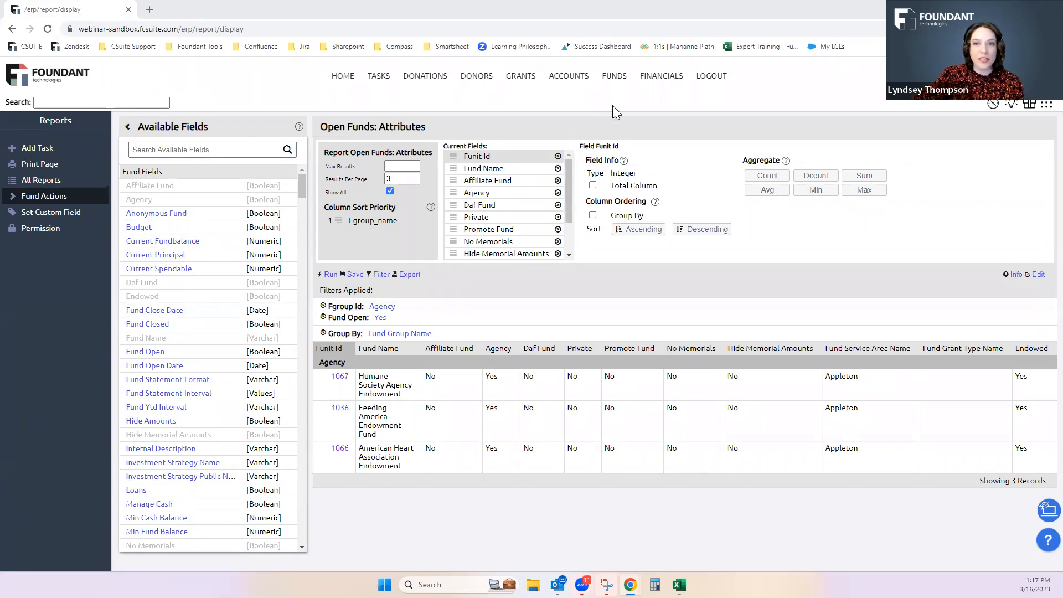
right_click(623, 81)
left_click(626, 82)
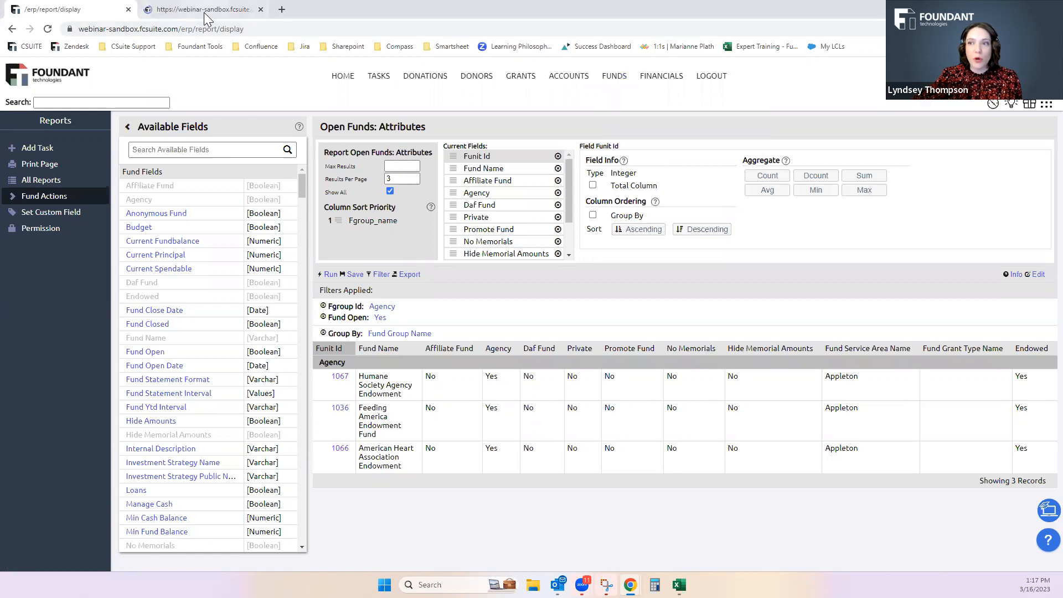
left_click(204, 12)
left_click(33, 235)
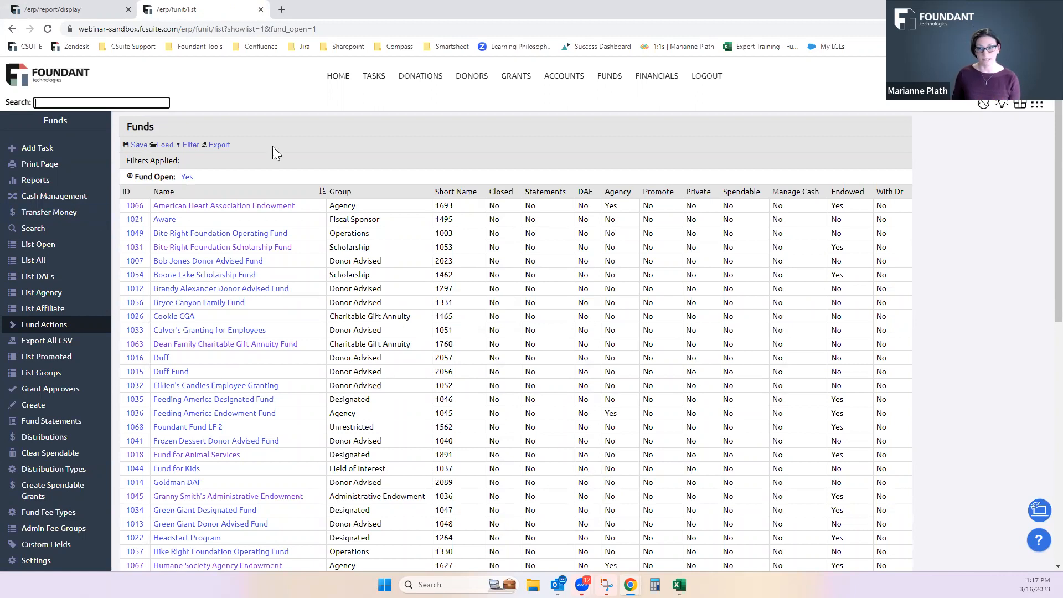
Return to the attributes report, remove its Fgroup Id filter and select the Endowed column
left_click(57, 10)
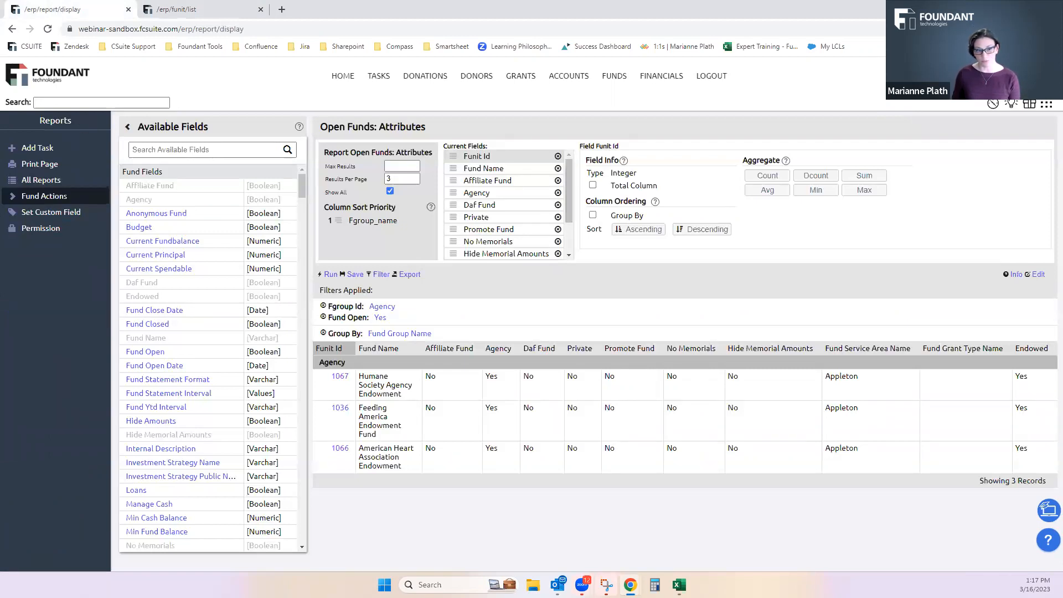
left_click(223, 10)
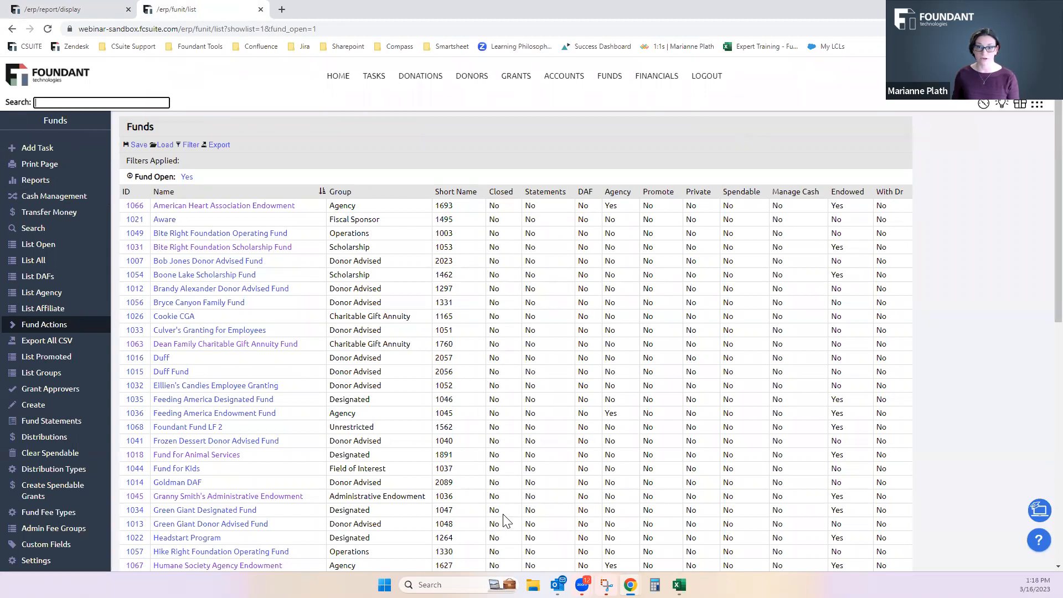
left_click(81, 10)
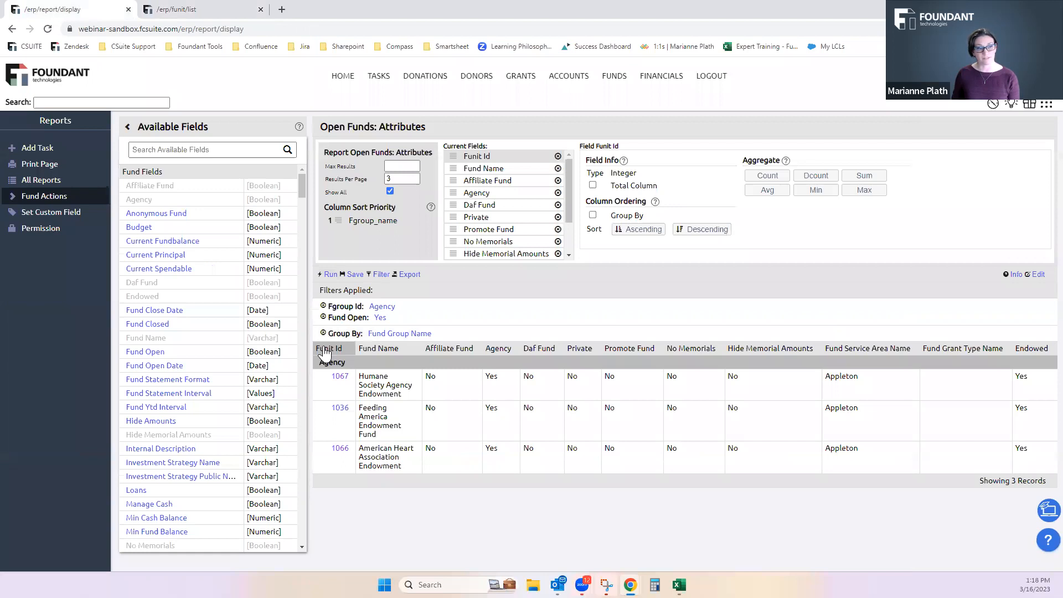
left_click(323, 307)
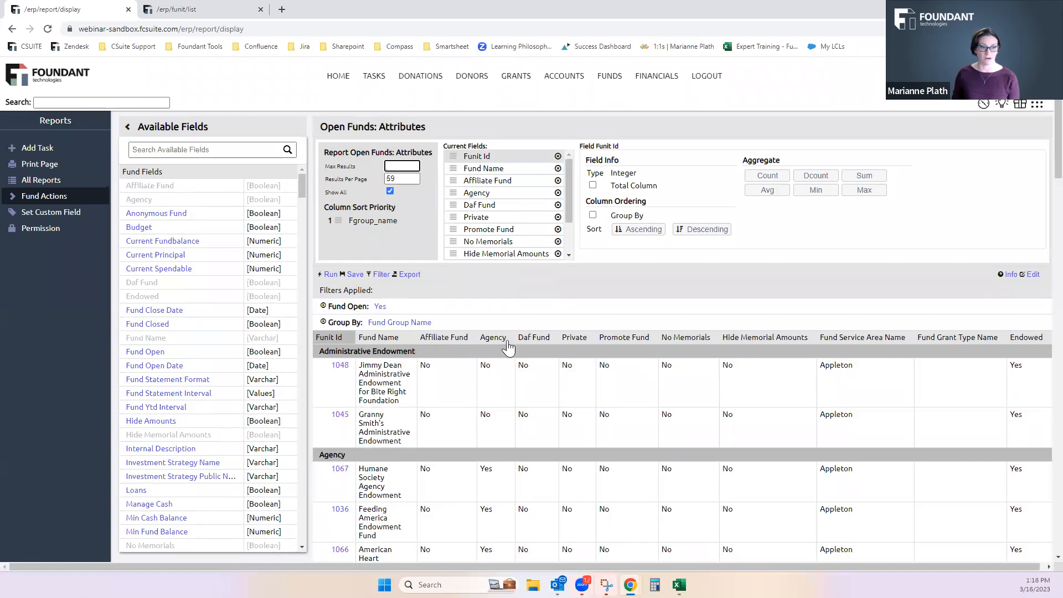
left_click(1034, 339)
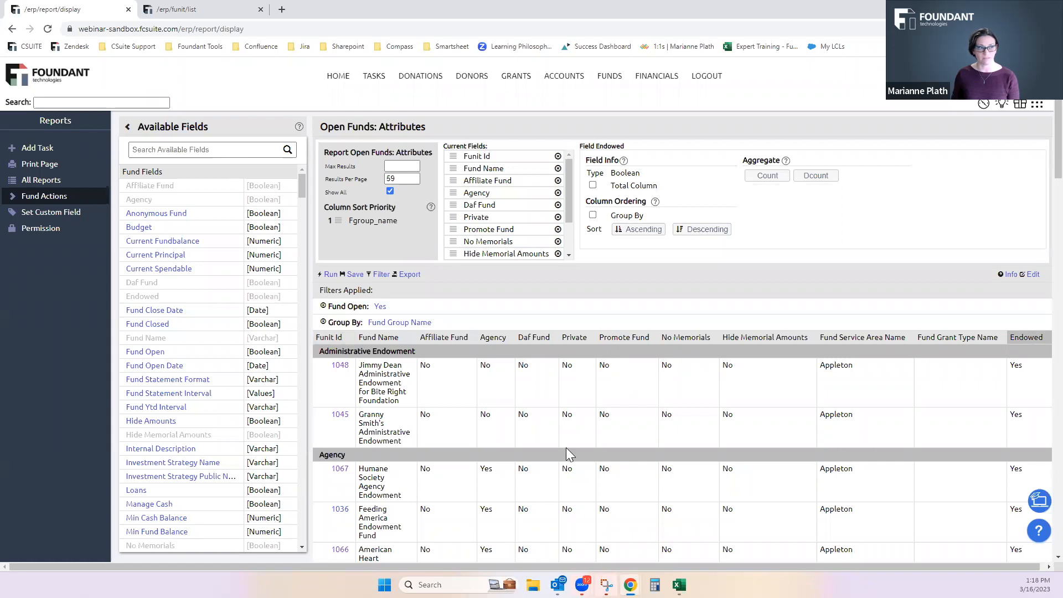
left_click(221, 8)
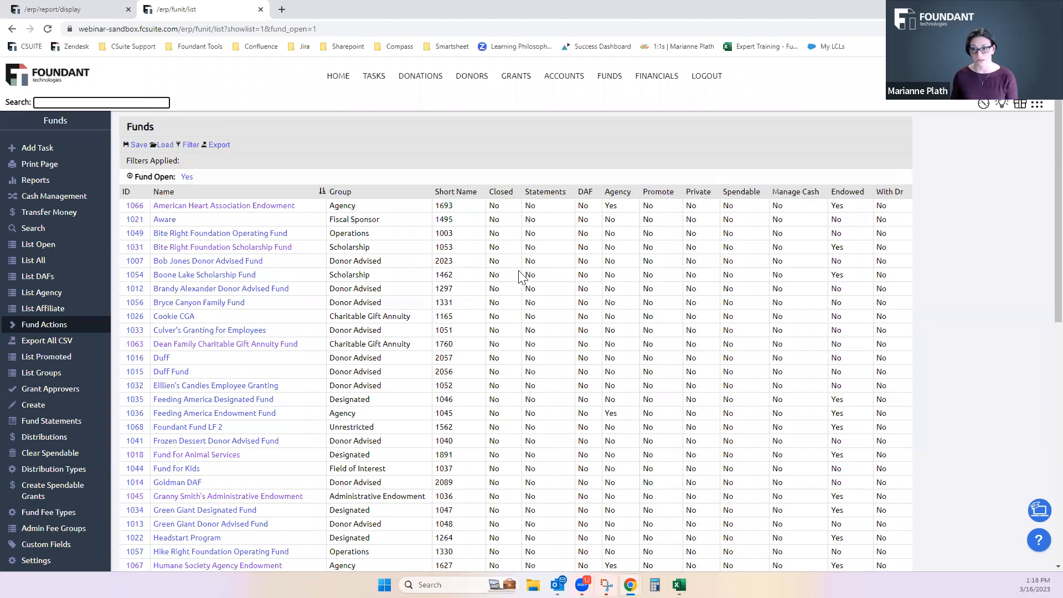
left_click(72, 9)
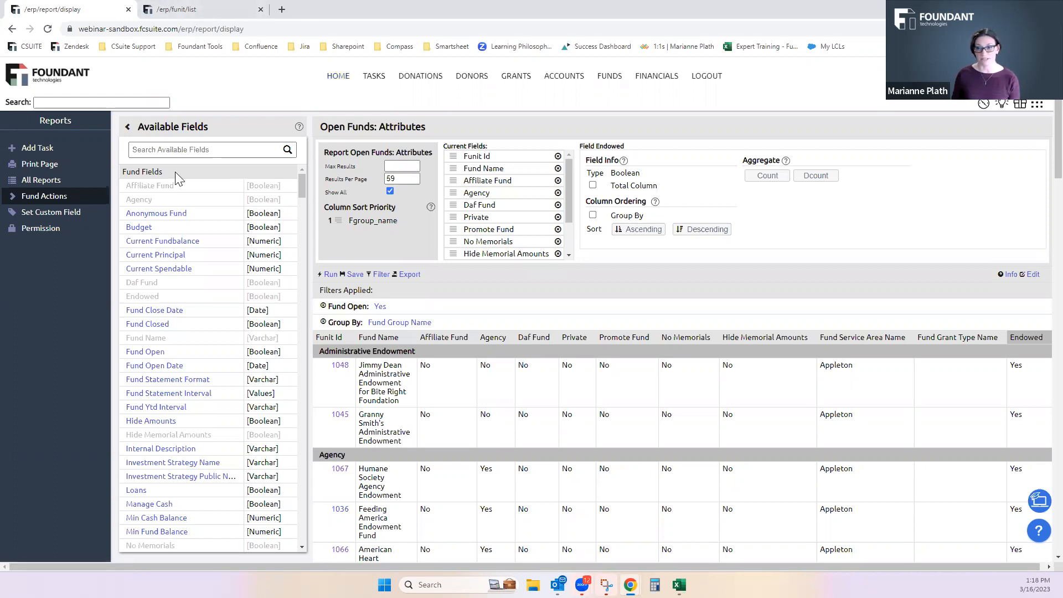
left_click(201, 9)
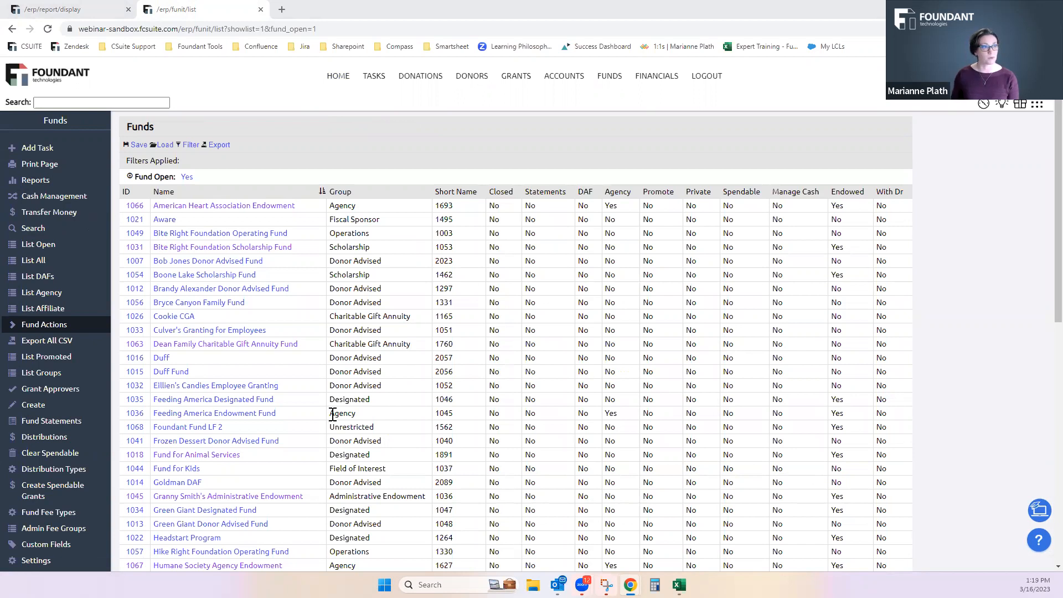
Leave the attributes report for the list of all reports and create a new custom Fund report
left_click(79, 8)
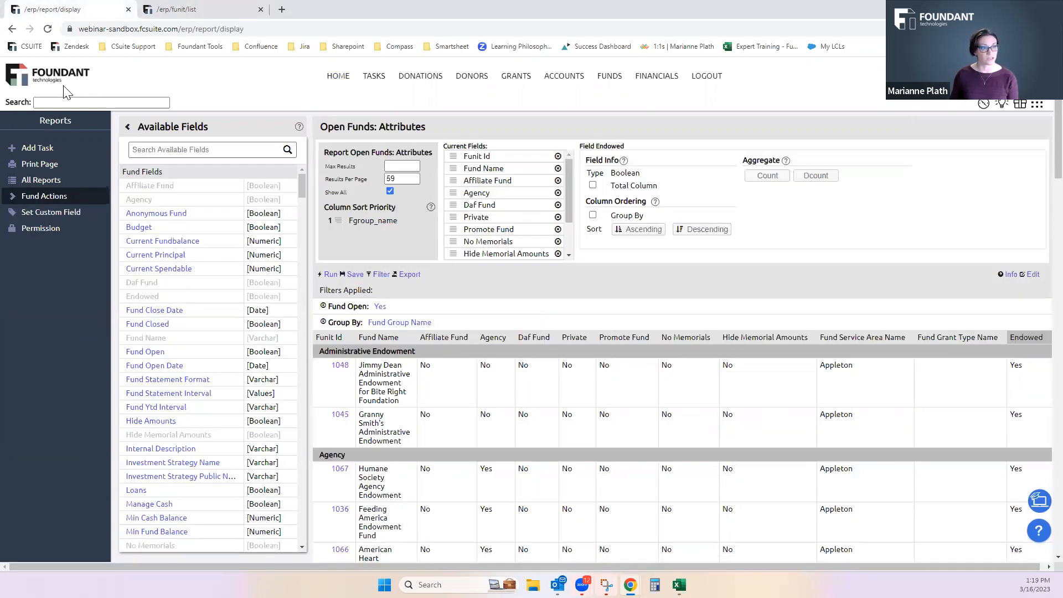
left_click(38, 183)
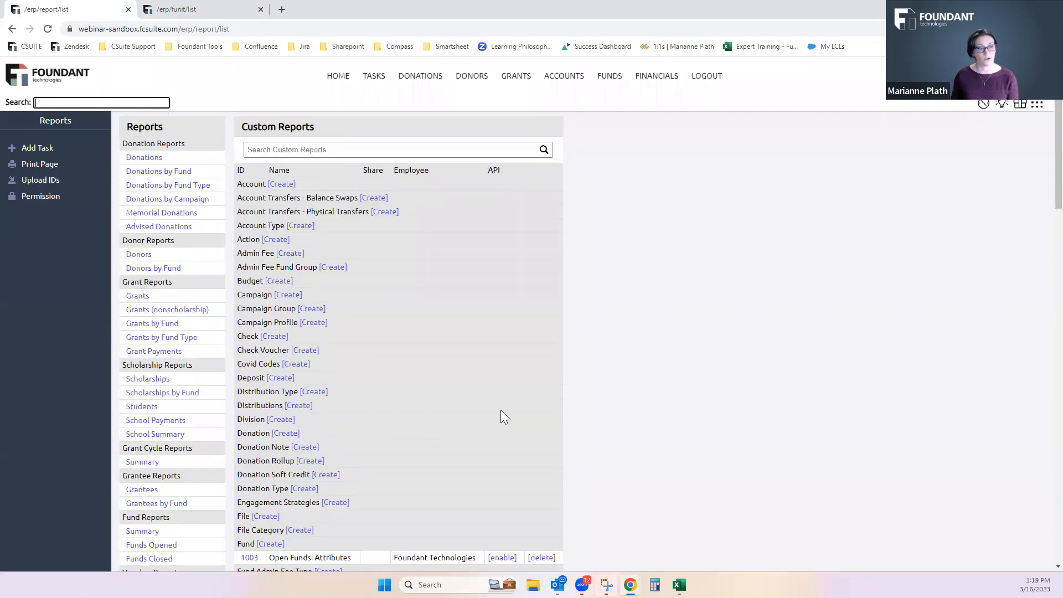
scroll(511, 413, "down", 4)
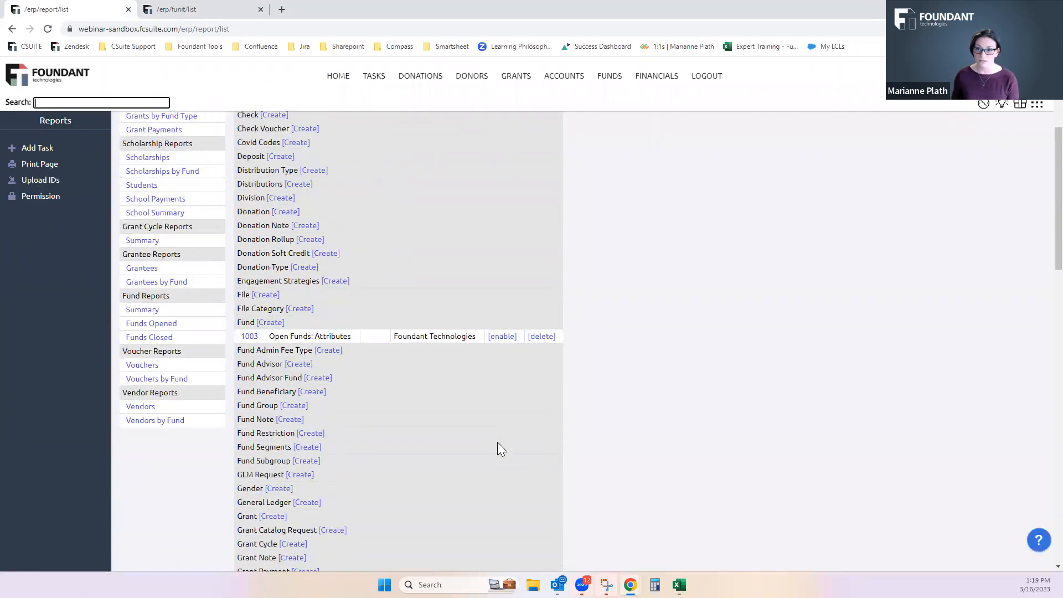
left_click(271, 327)
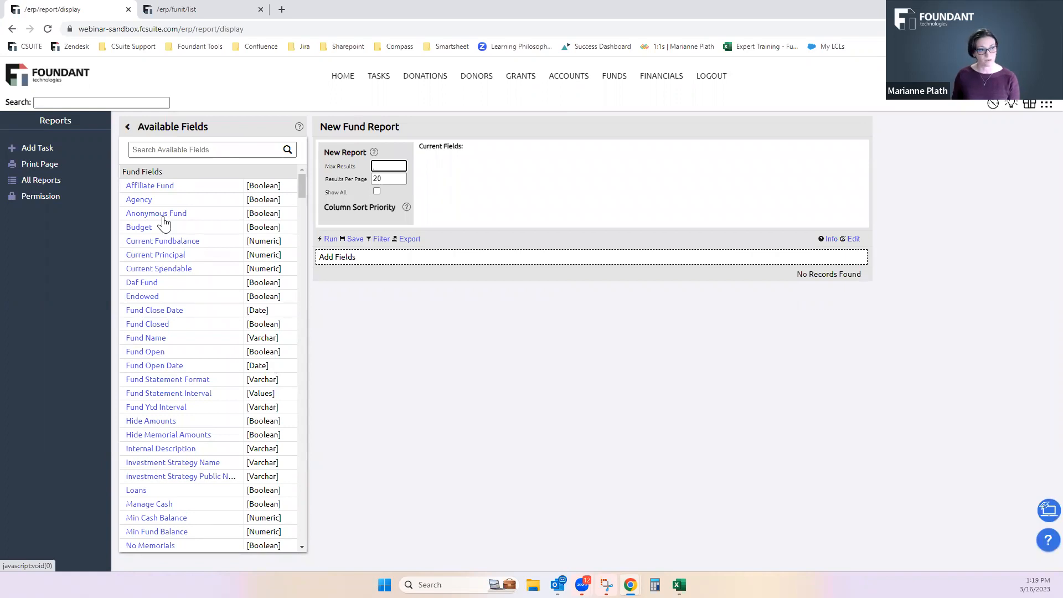
Add the fields Funit Id, Fund Name, Endowed and Track Spendable to the new fund report
scroll(164, 222, "down", 4)
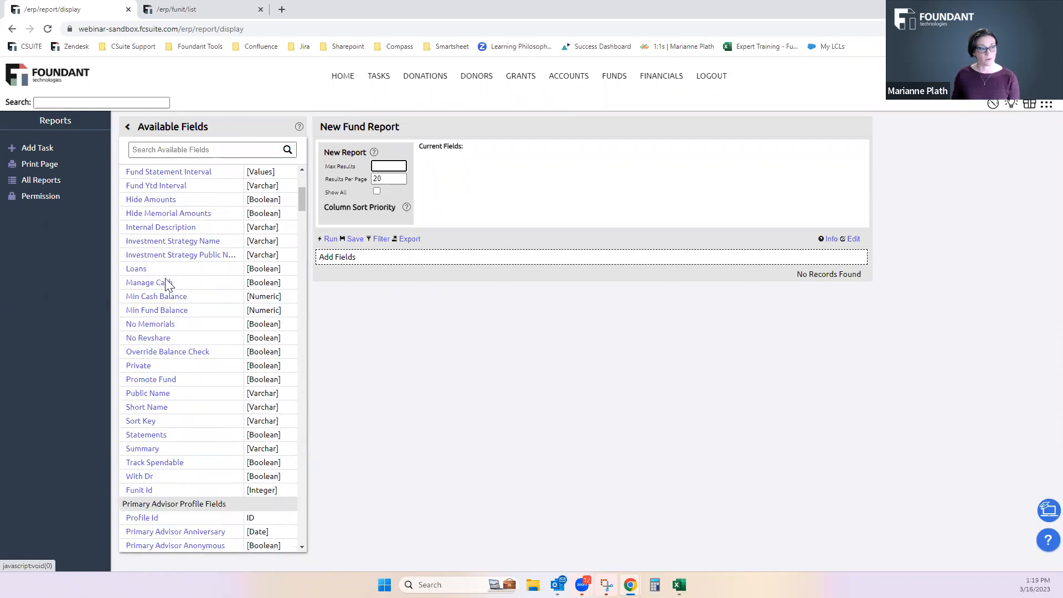
left_click(145, 492)
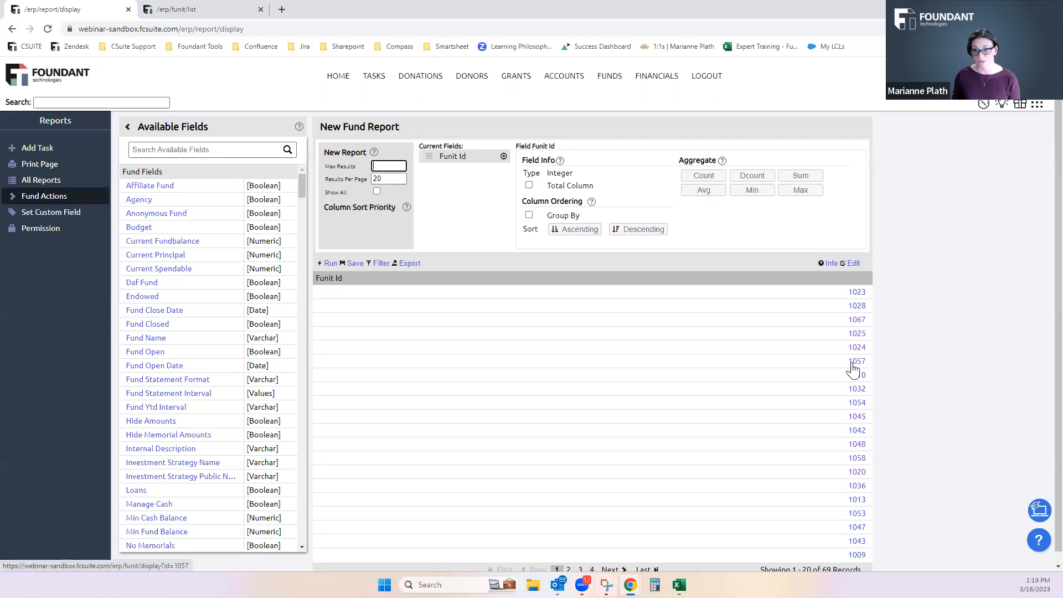
left_click(145, 339)
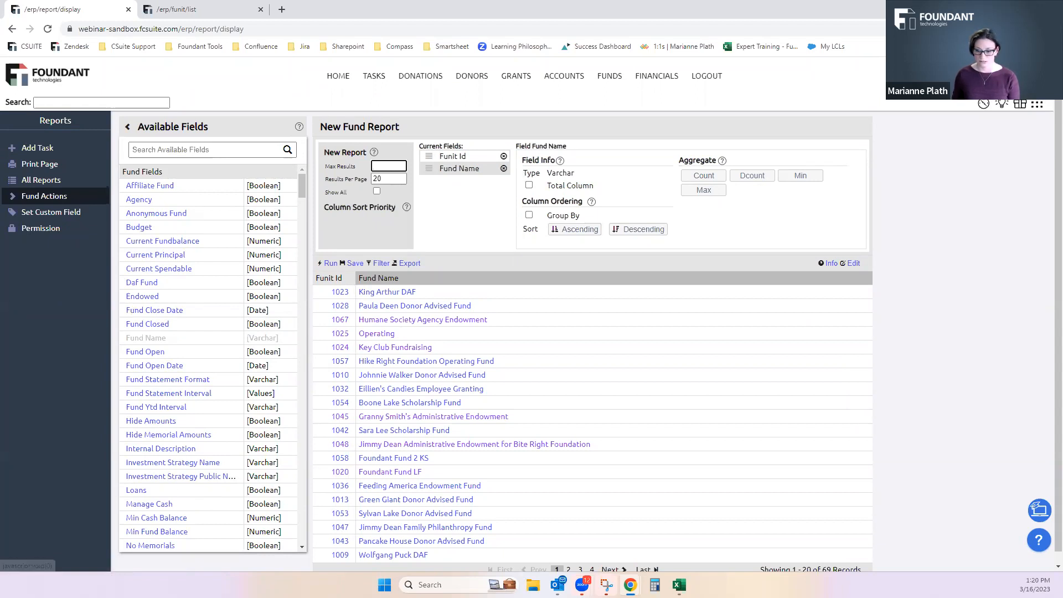
left_click(150, 298)
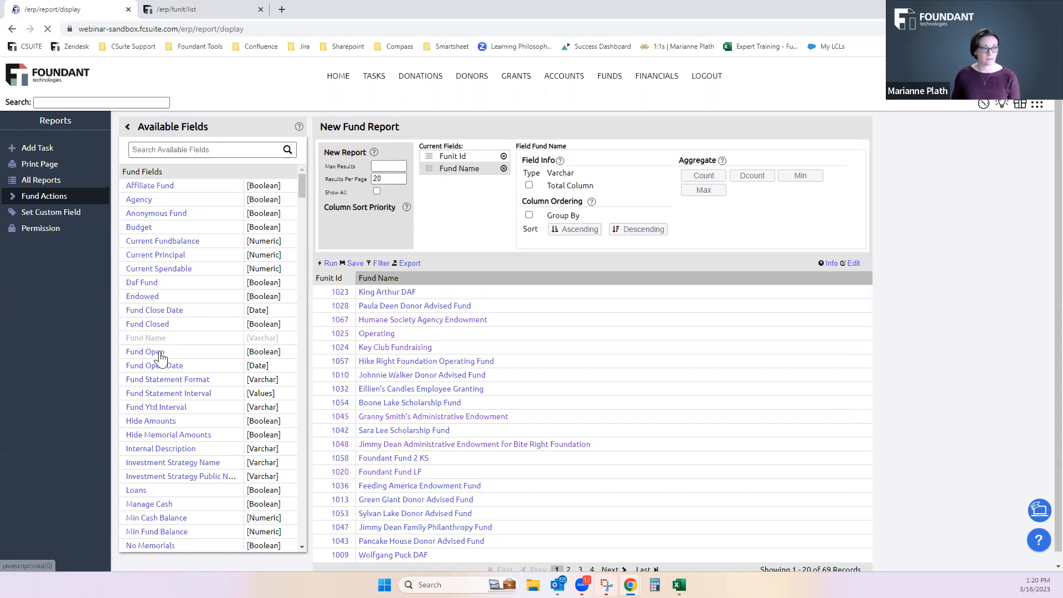
scroll(175, 443, "down", 3)
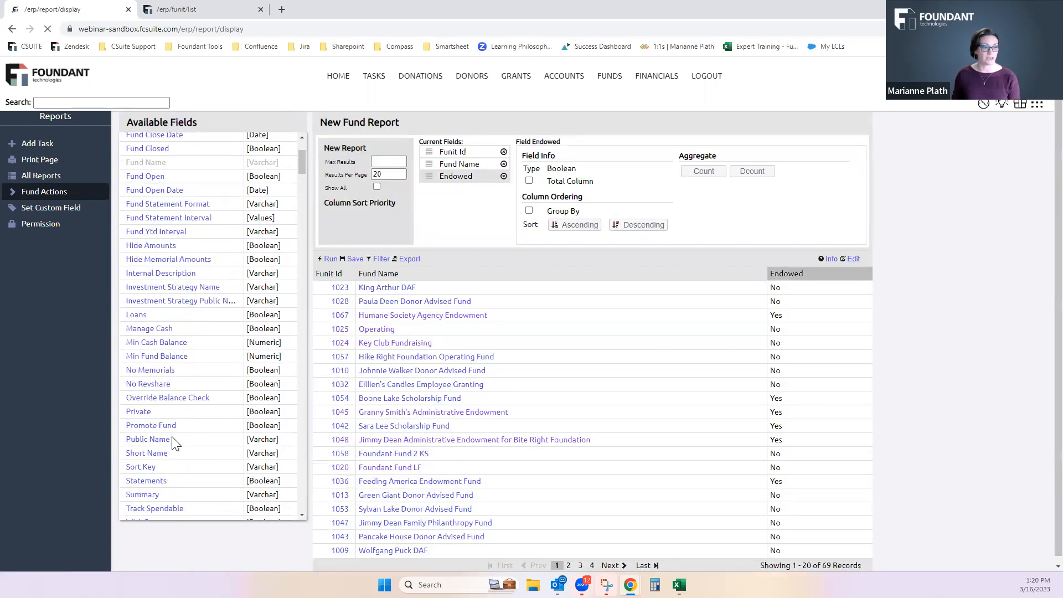
scroll(175, 443, "down", 2)
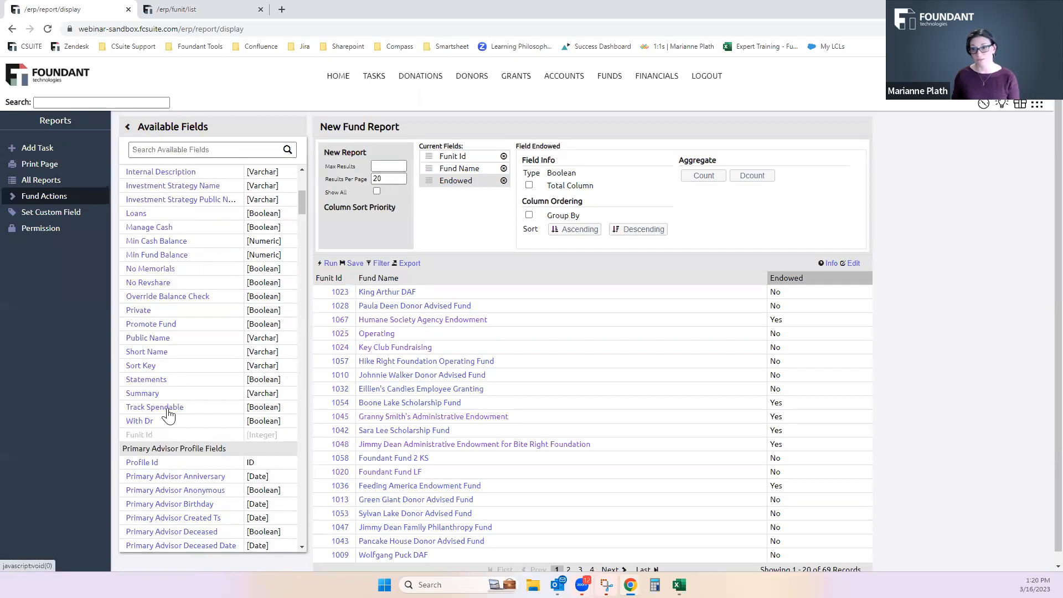
left_click(168, 410)
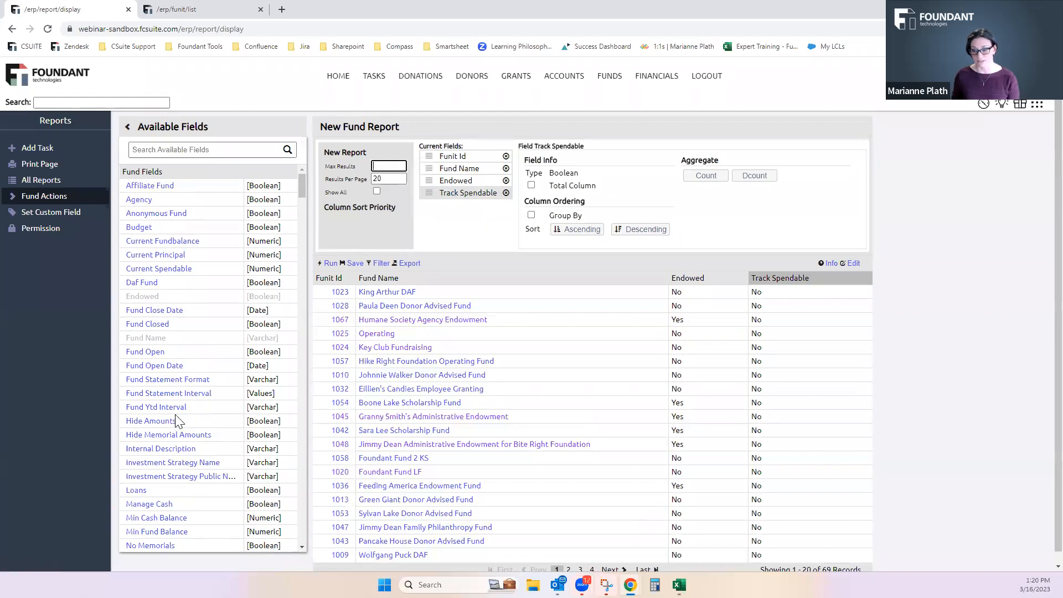
Search the available fields for "dist" and add Dist Type, Dist Percent and Dist Type Name to the report
left_click(141, 151)
type("dist")
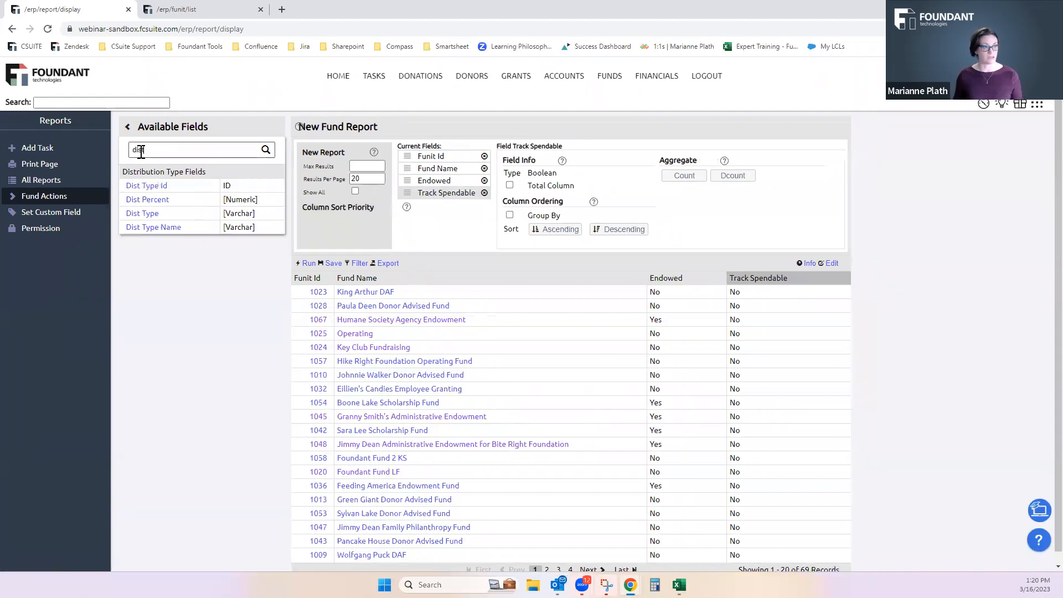
left_click(153, 216)
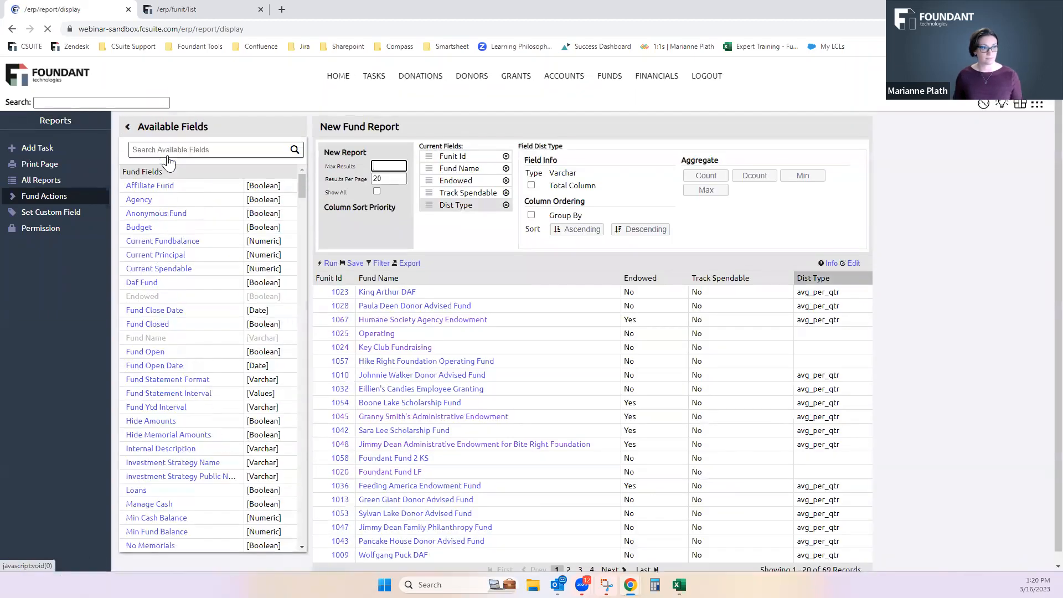
type("d")
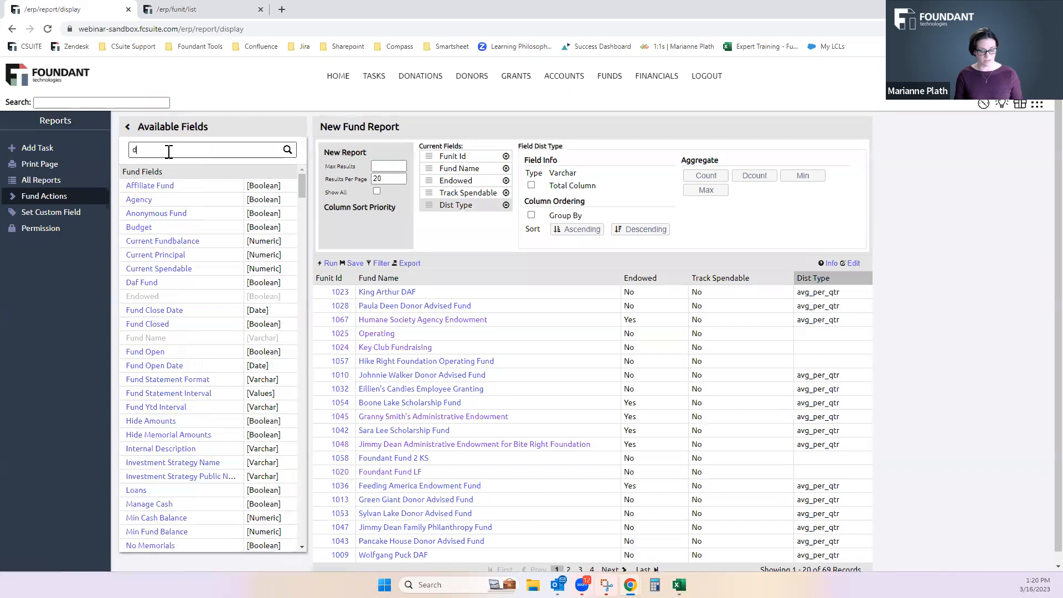
type("ist")
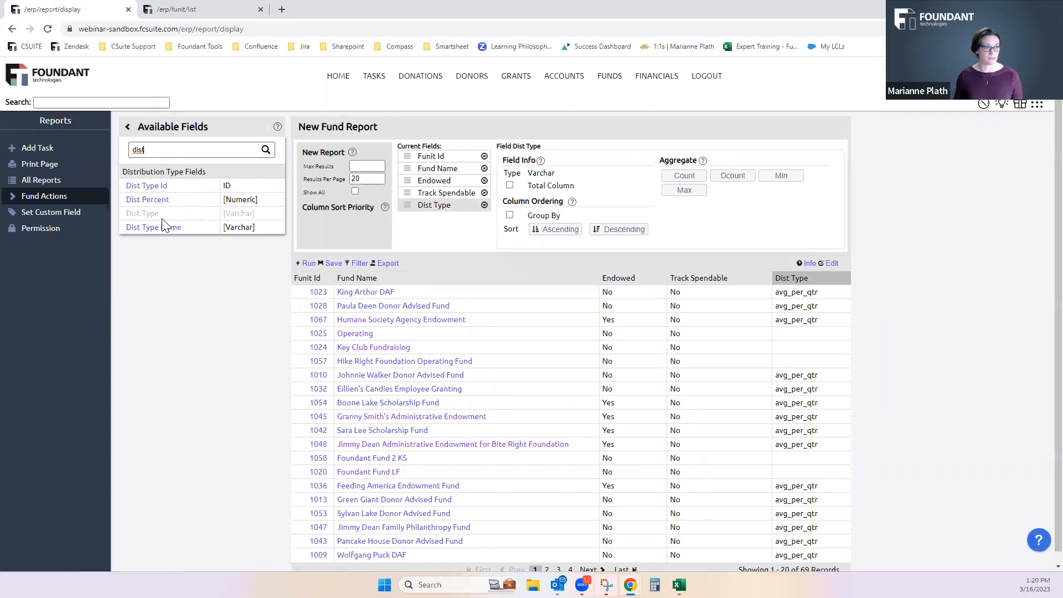
left_click(161, 206)
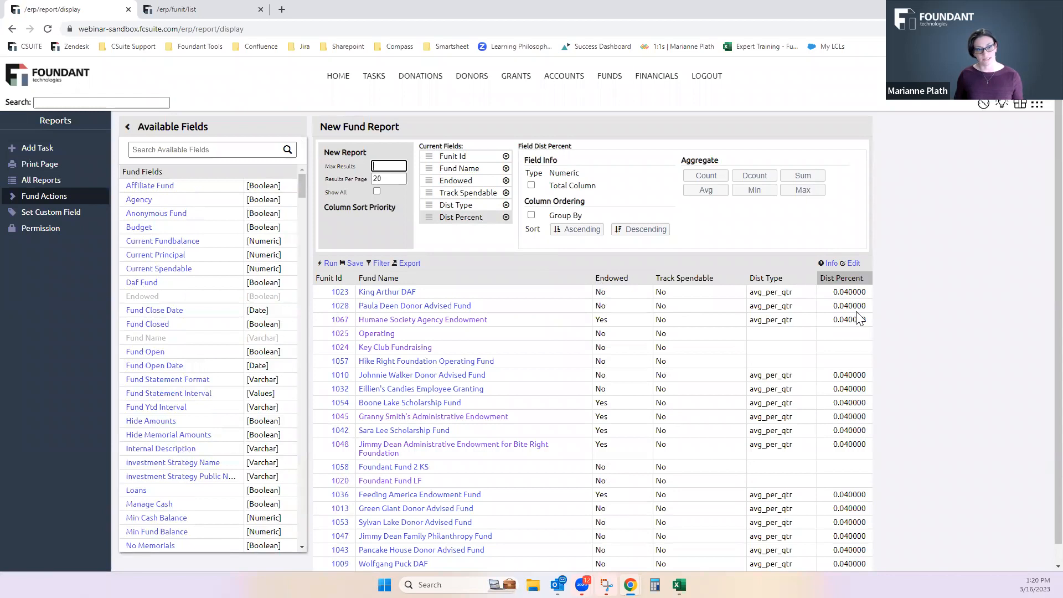
left_click(172, 150)
type("dist")
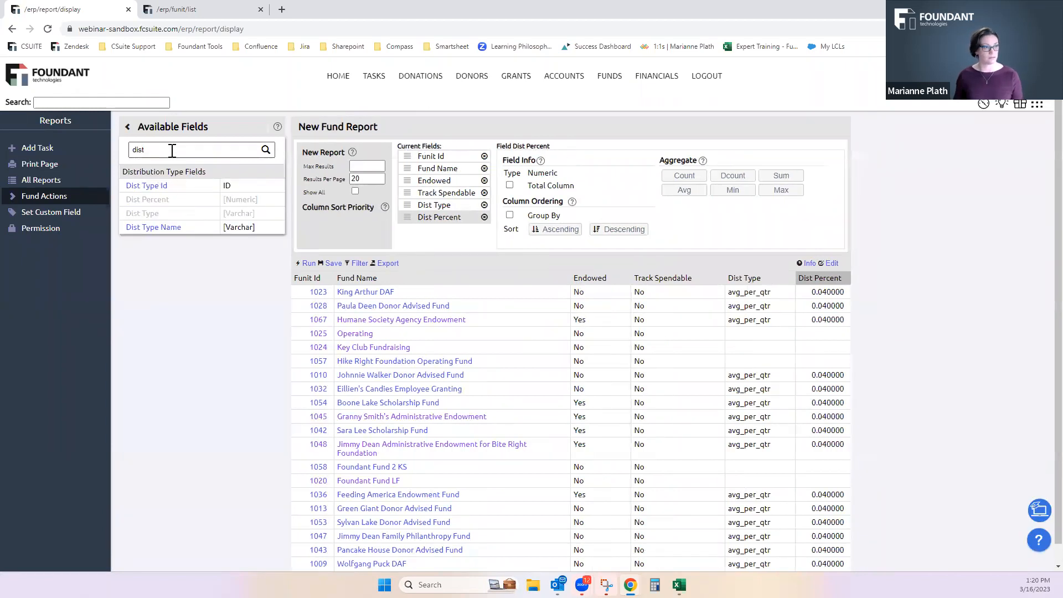
left_click(160, 228)
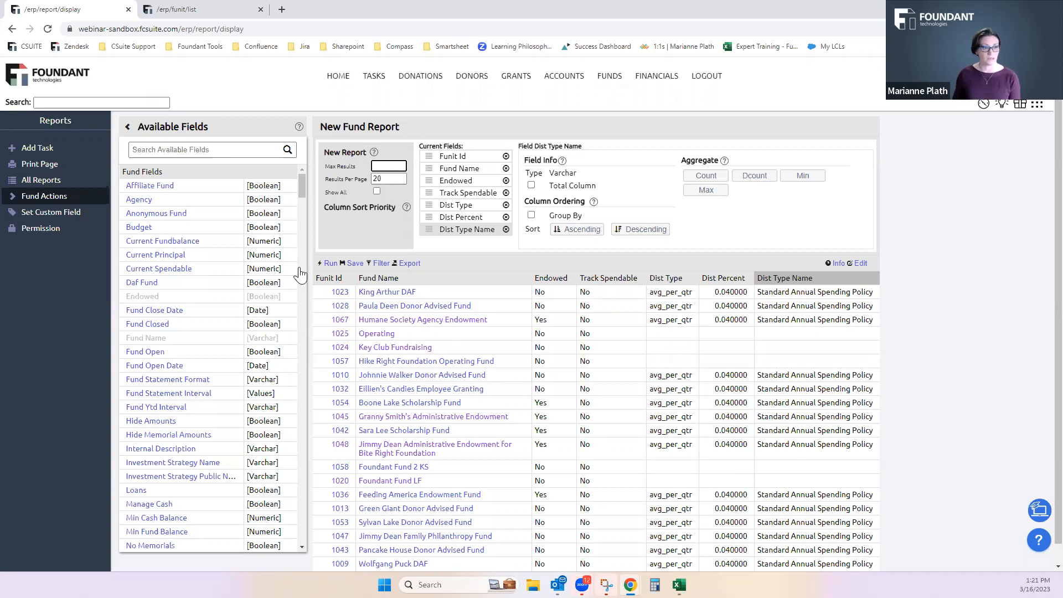
Search the report's filters for "group" and apply an Fgroup Id filter with the modifier IS and the value Donor Advised
scroll(177, 338, "down", 6)
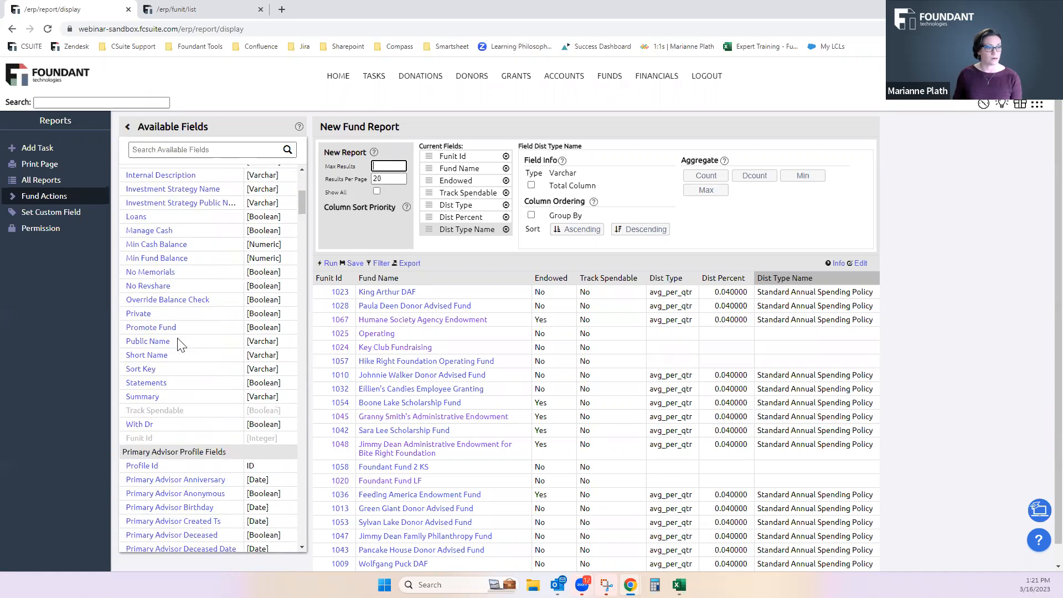
left_click(384, 266)
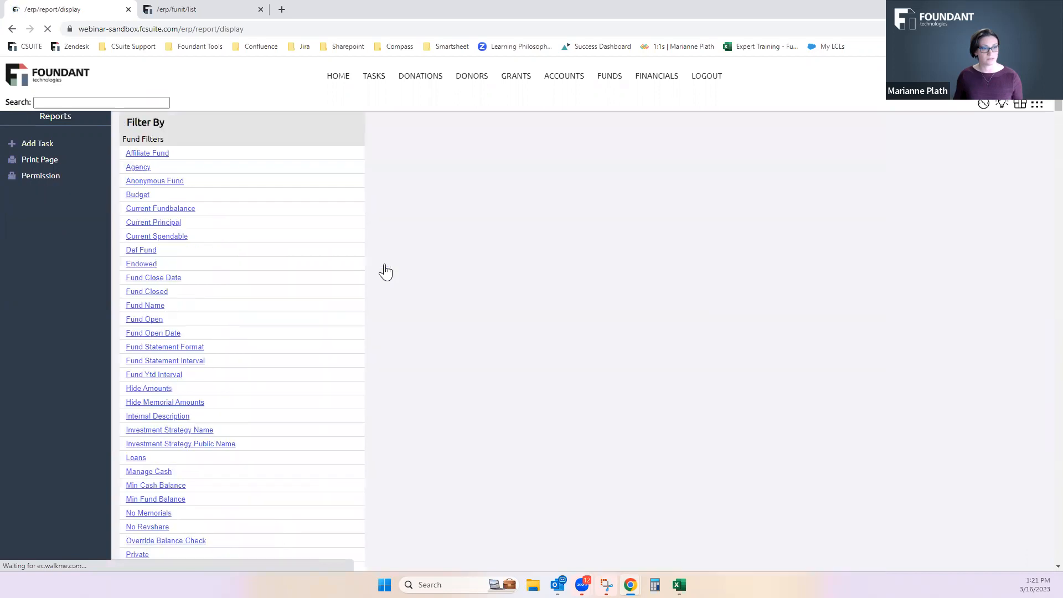
left_click(154, 147)
type("group")
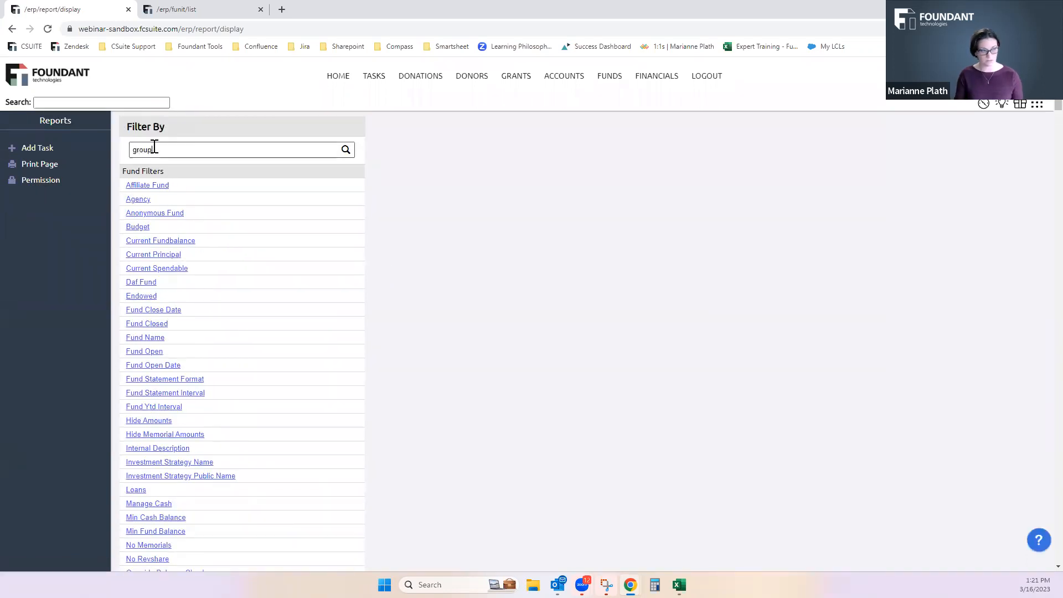
left_click(147, 184)
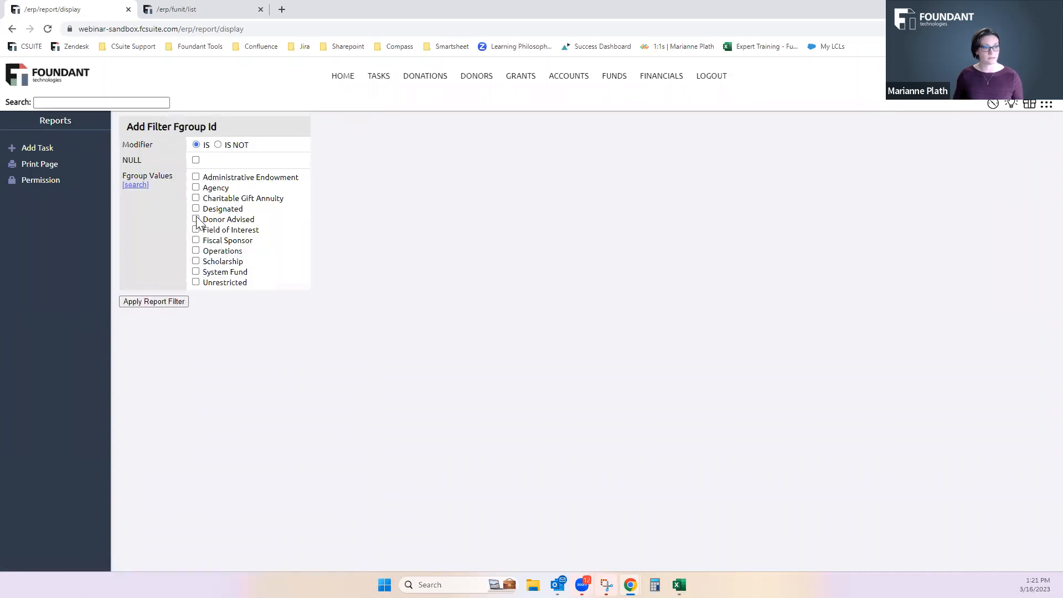
left_click(163, 302)
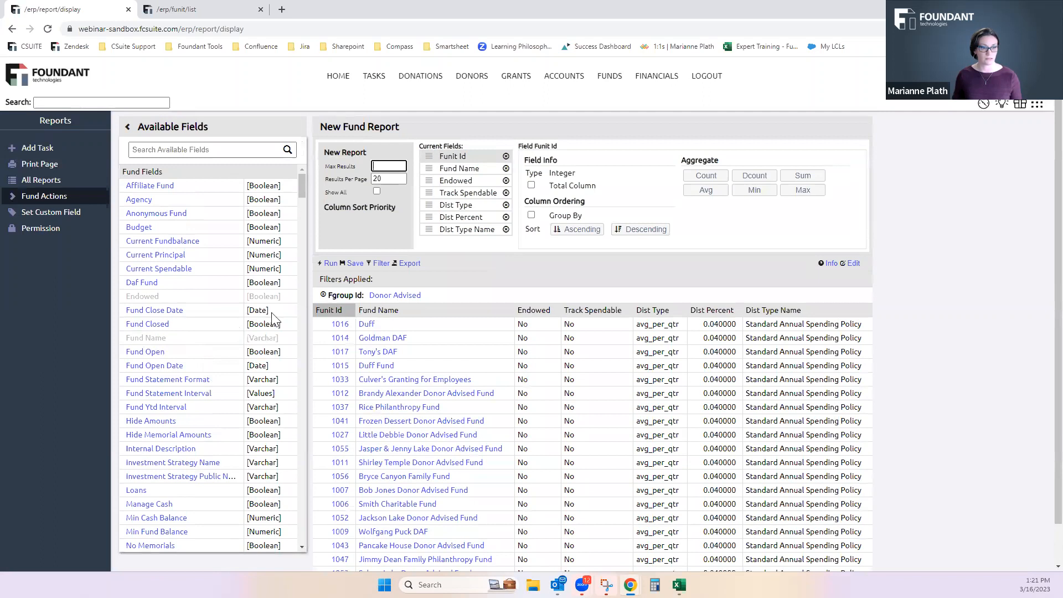
In the open funds list, search the filters for "group" and apply an Fgroup Id filter with modifier IS and value Donor Advised
scroll(515, 323, "down", 1)
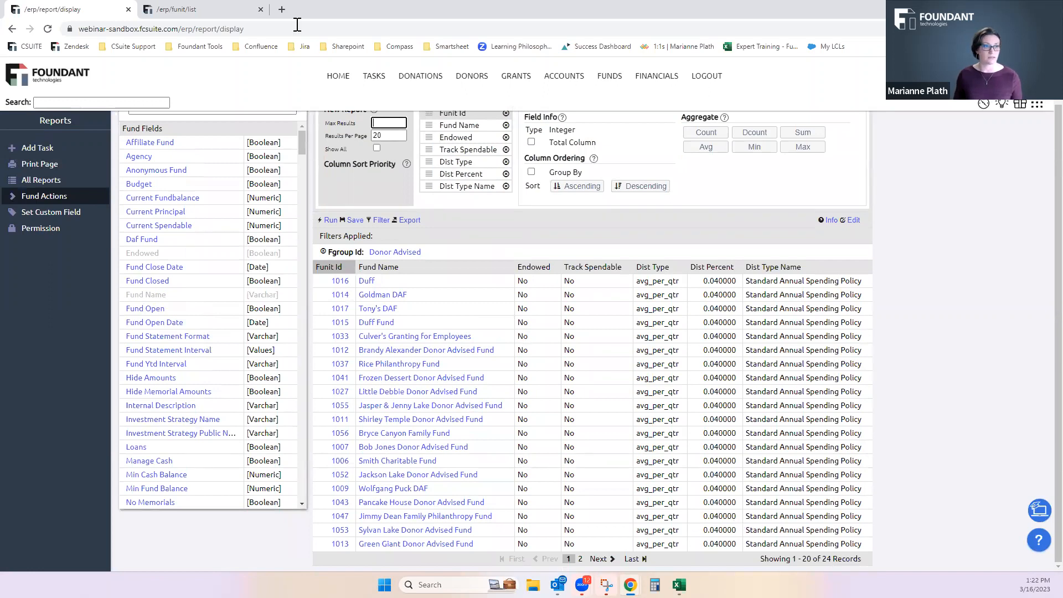
left_click(189, 8)
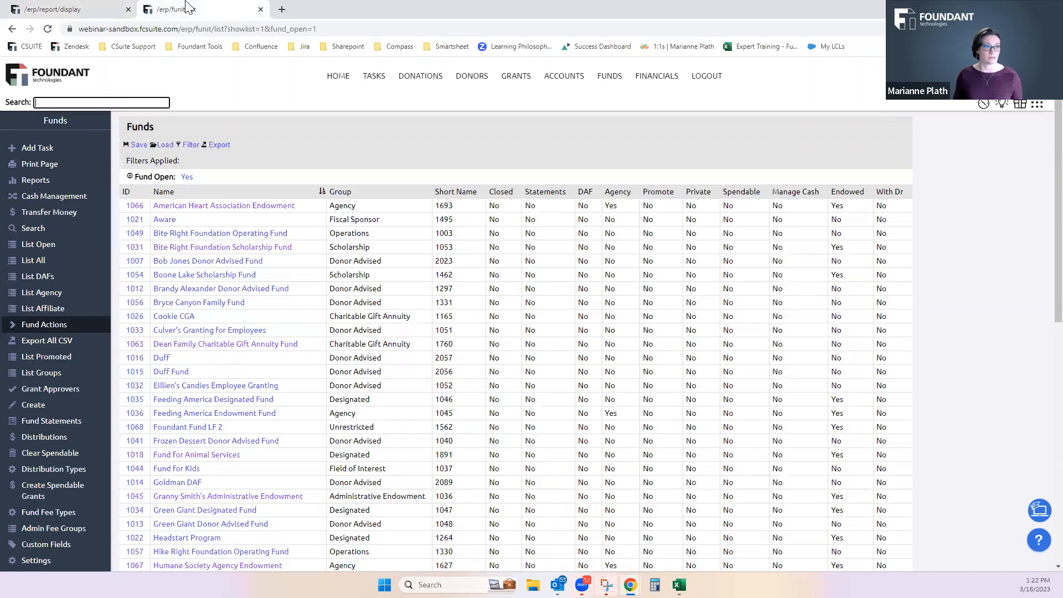
left_click(188, 145)
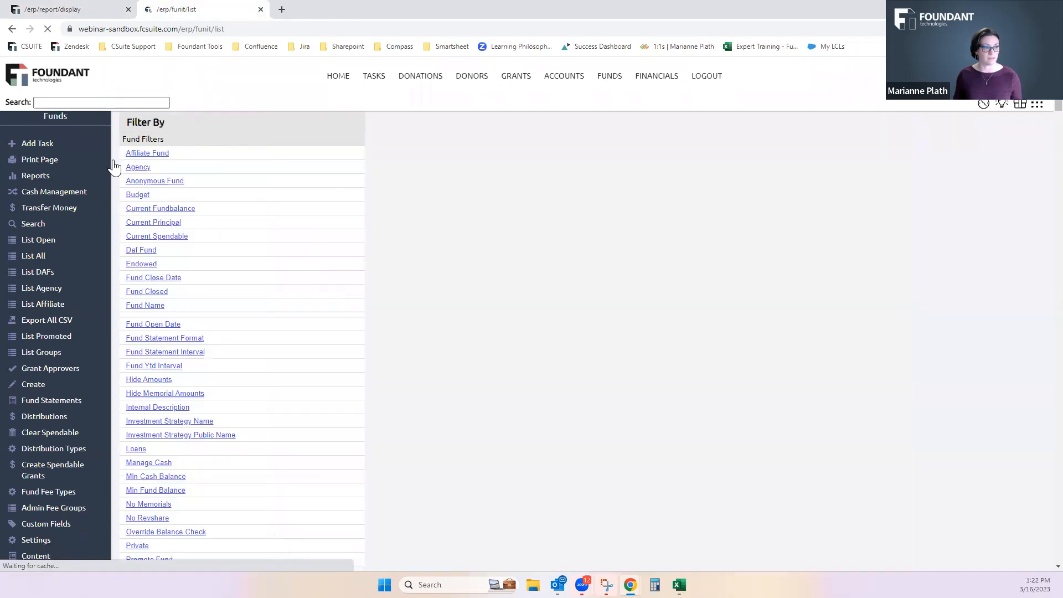
left_click(153, 152)
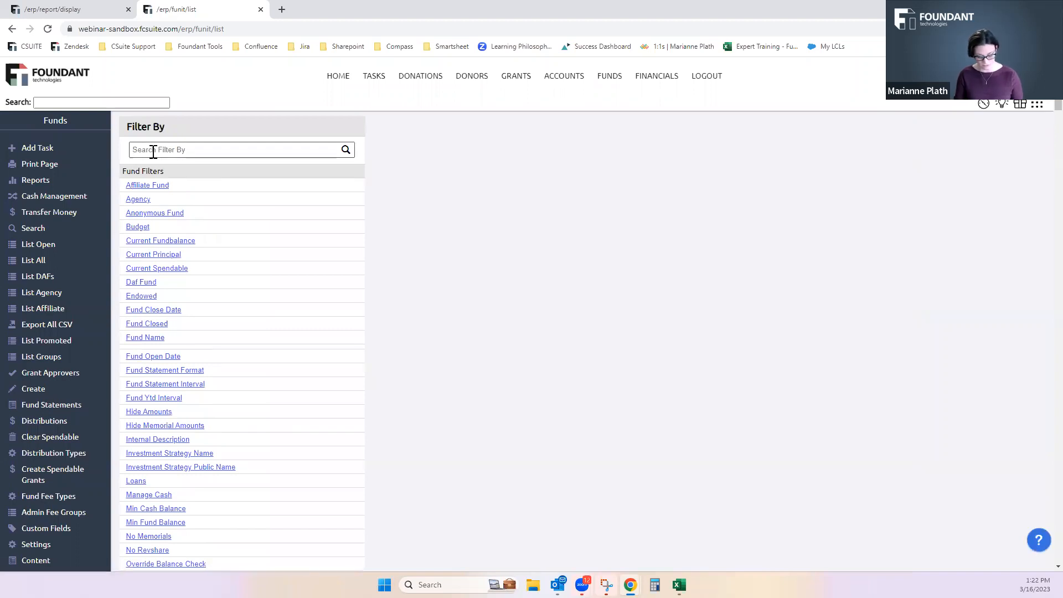
type("group")
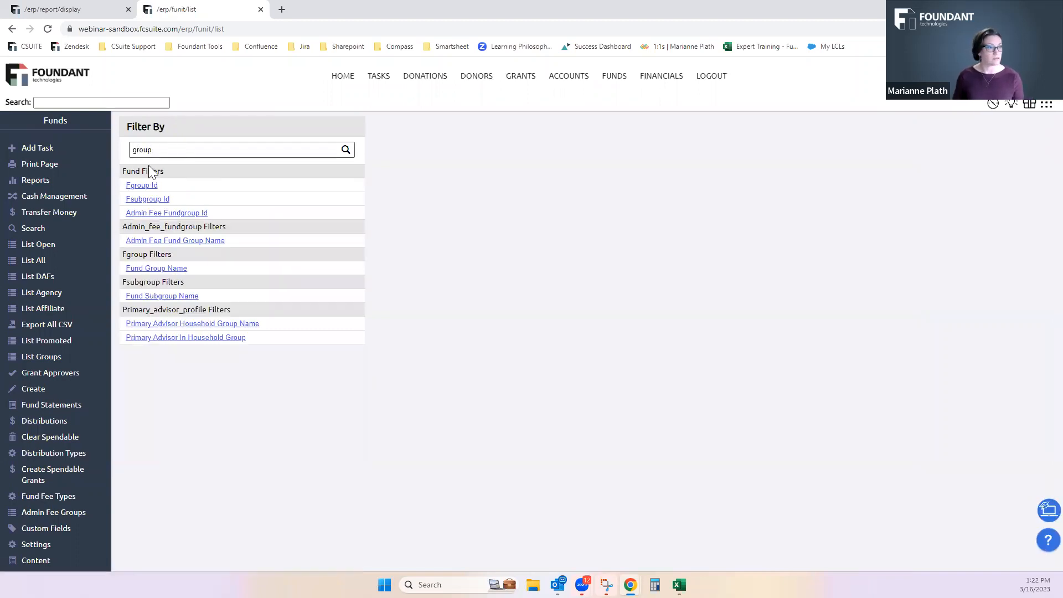
left_click(141, 186)
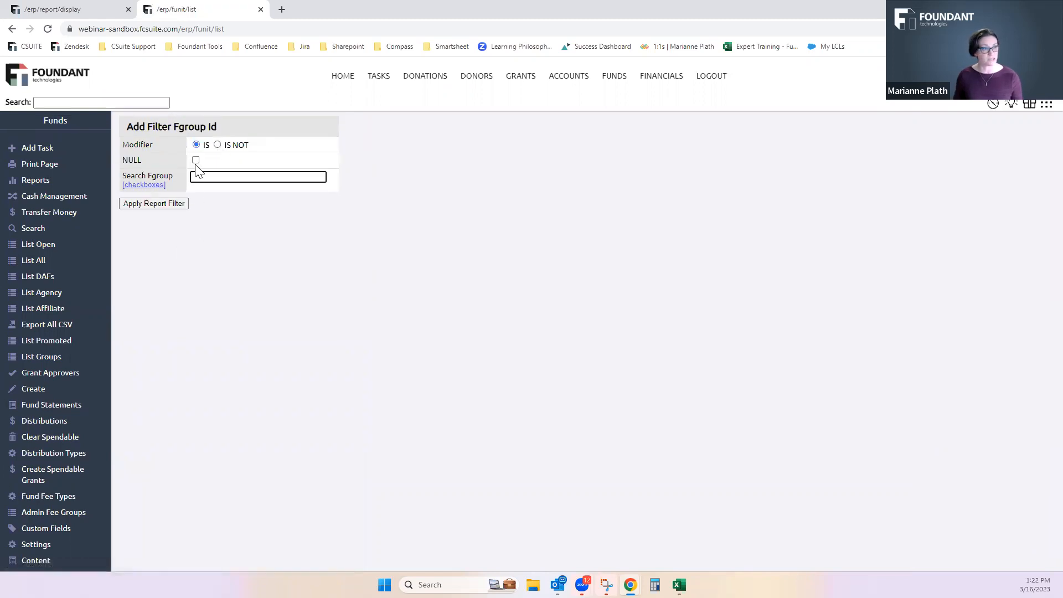
left_click(156, 184)
left_click(196, 220)
left_click(150, 303)
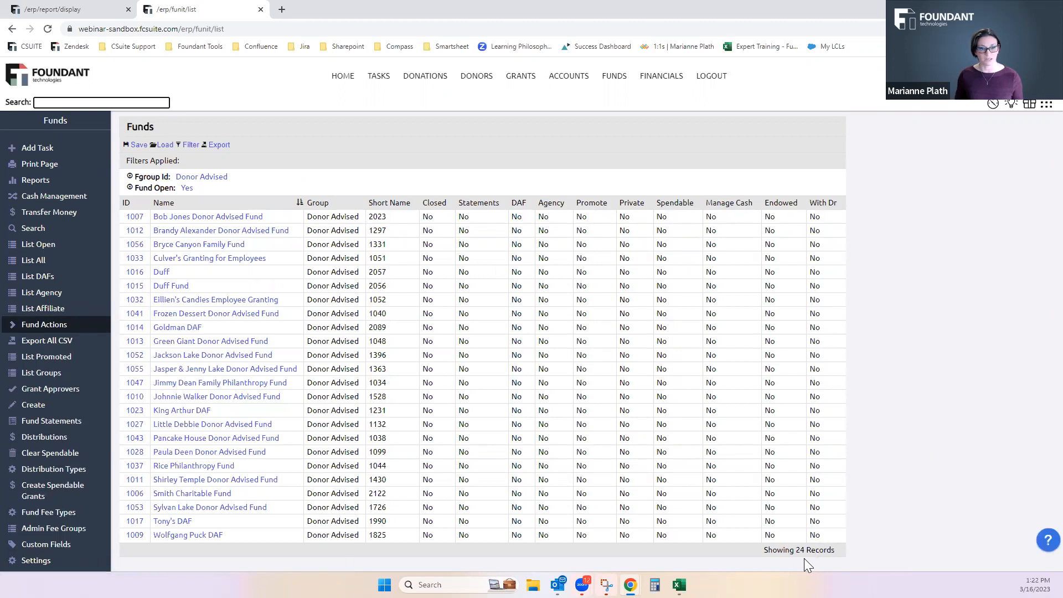
Open a bulk edit of the Distribution Type for the filtered Donor Advised funds
left_click(12, 327)
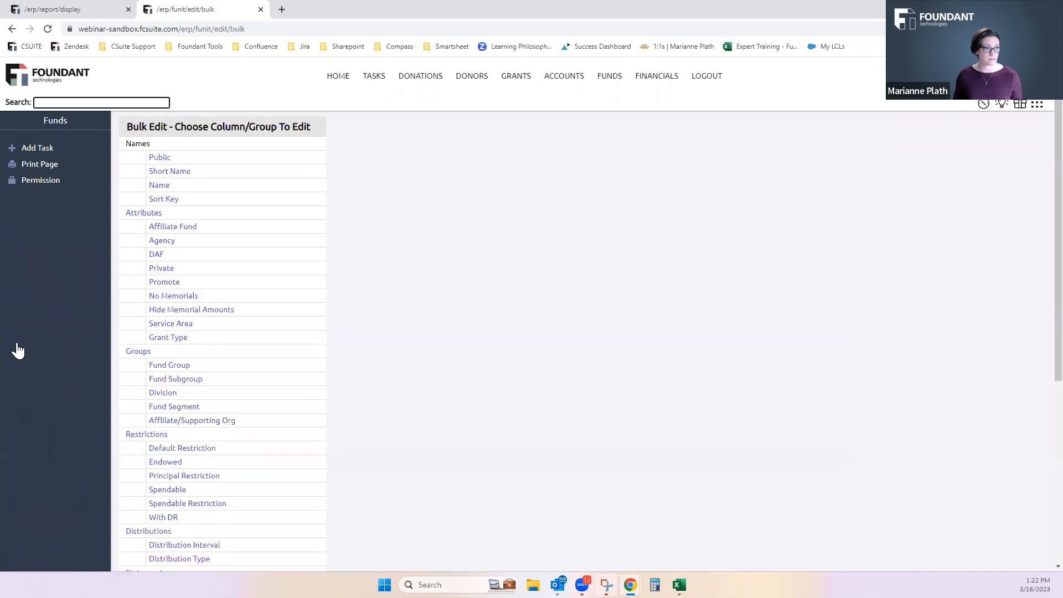
scroll(133, 249, "down", 2)
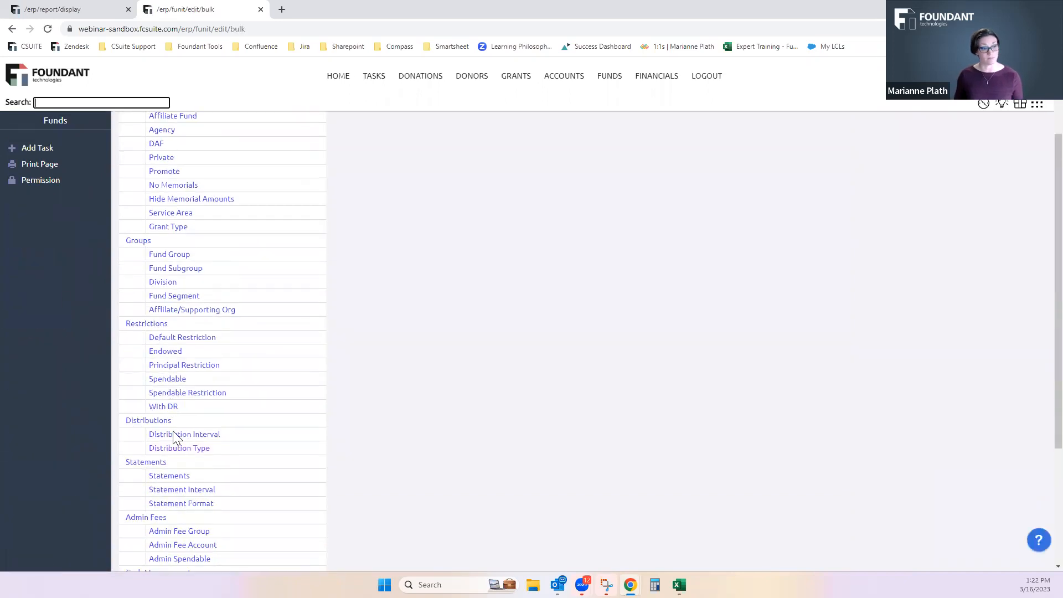
left_click(176, 448)
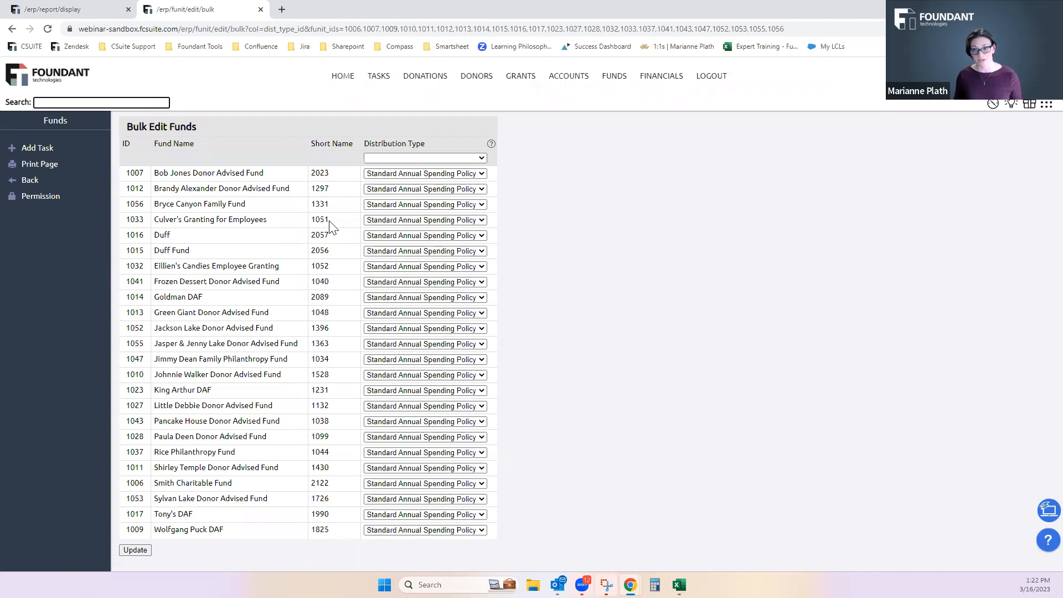
Set the distribution type of Culver's Granting for Employees and Smith Charitable Fund individually to Fixed 5% - 12Q Rolling Average
left_click(432, 220)
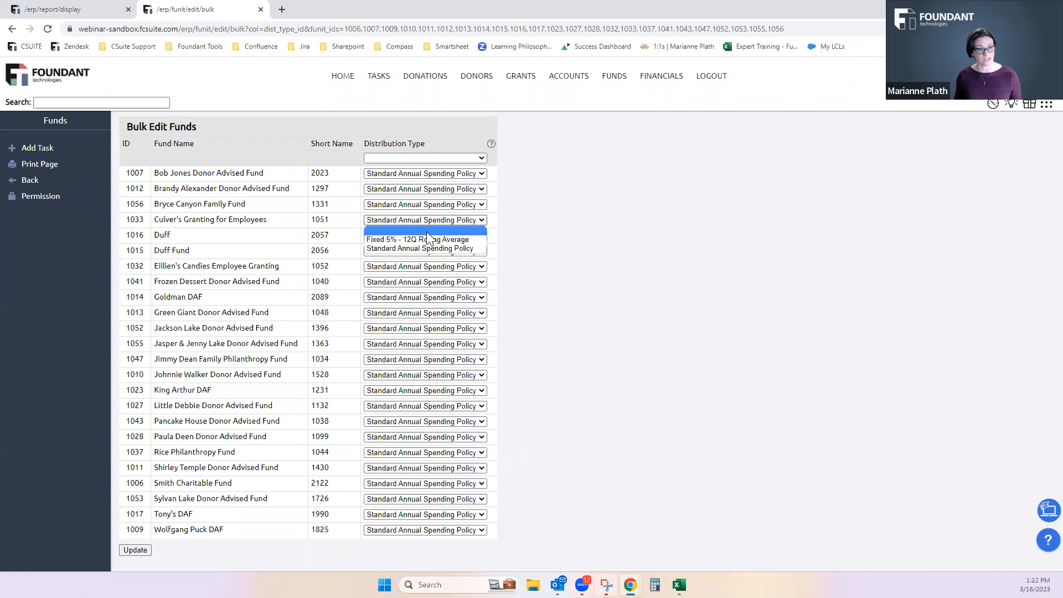
left_click(426, 239)
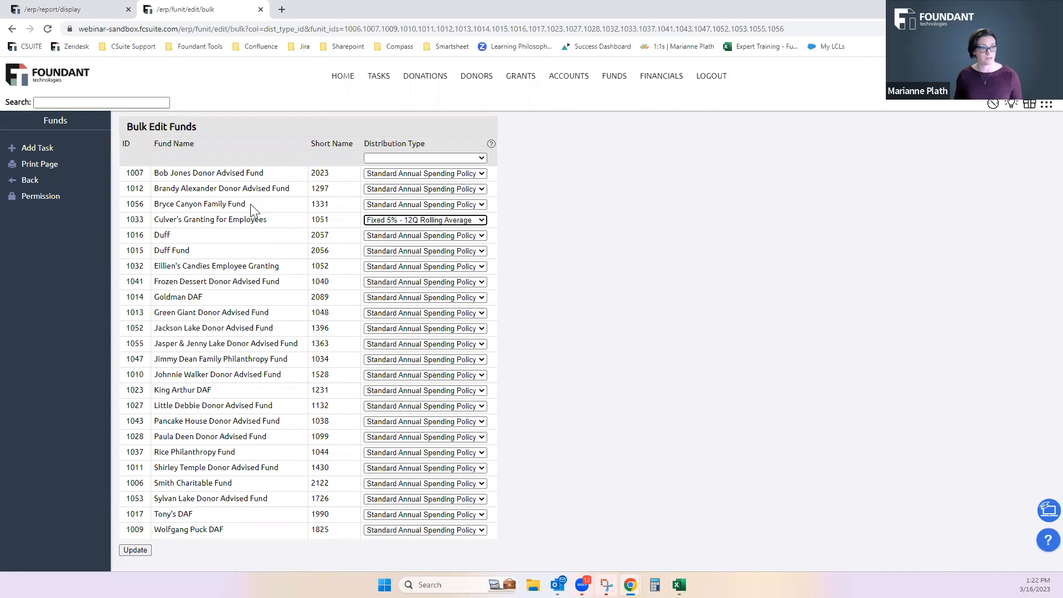
left_click(421, 484)
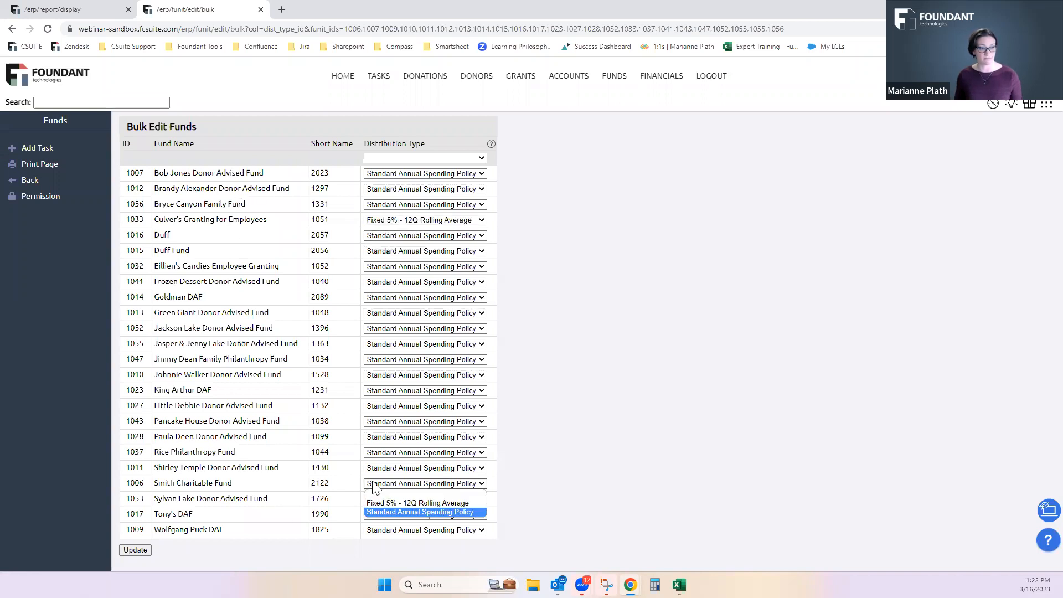
left_click(372, 505)
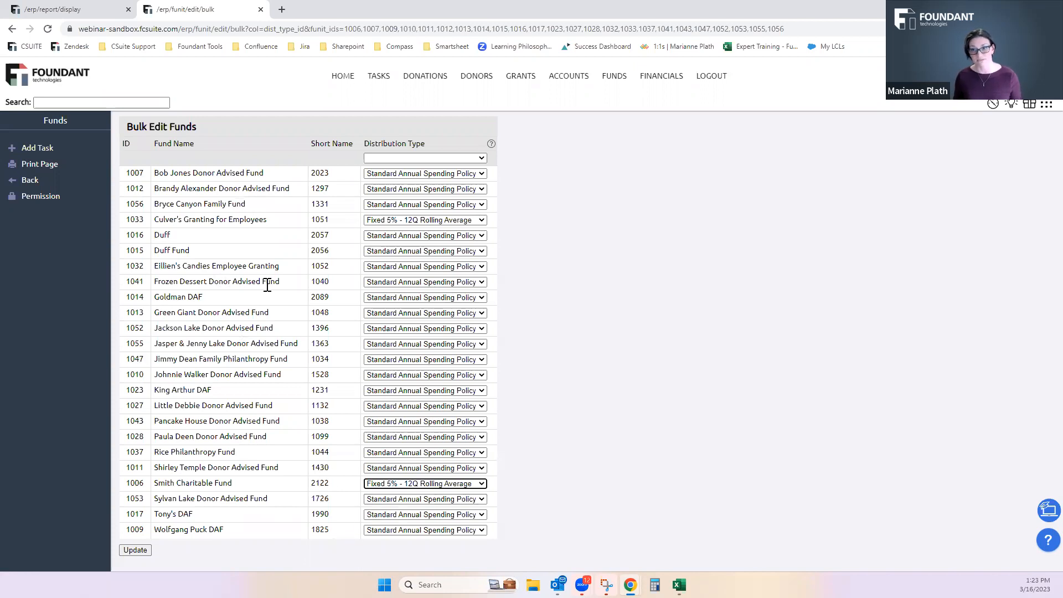
Set the distribution type of all listed funds at once to Fixed 5% - 12Q Rolling Average and save the update
left_click(478, 158)
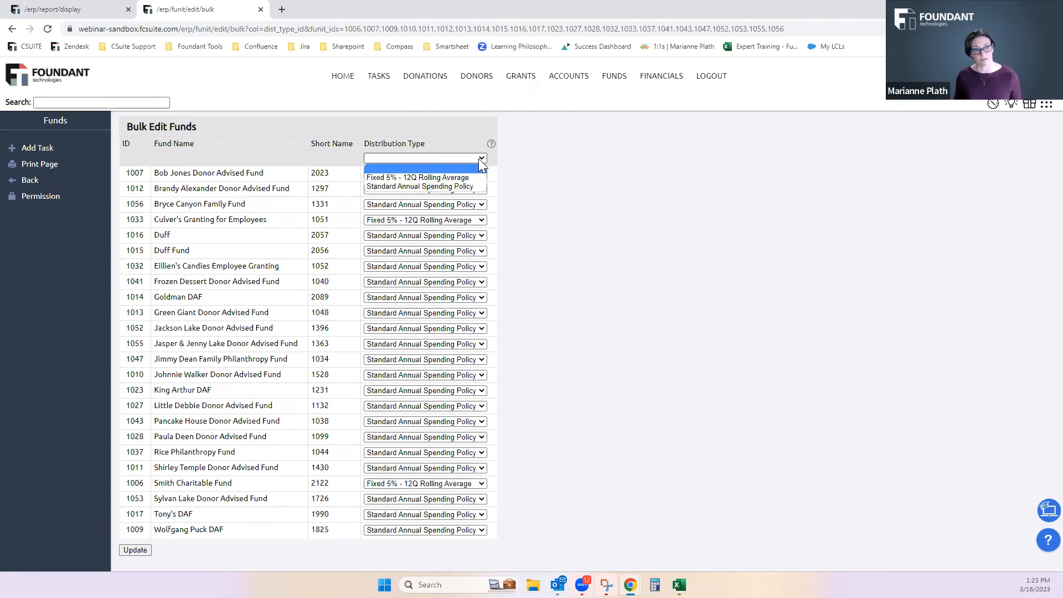
left_click(468, 177)
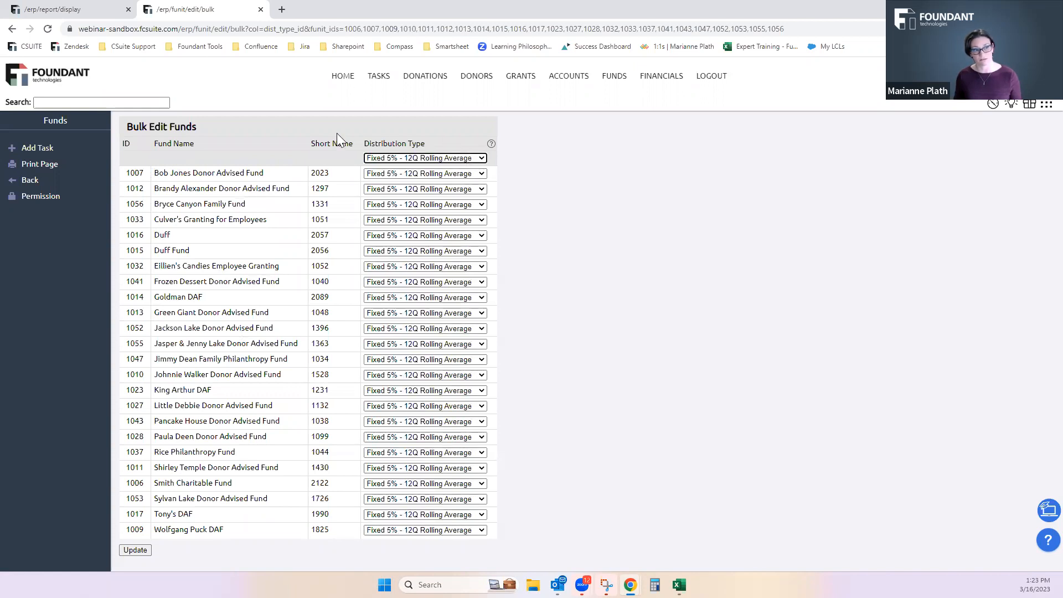
left_click(133, 550)
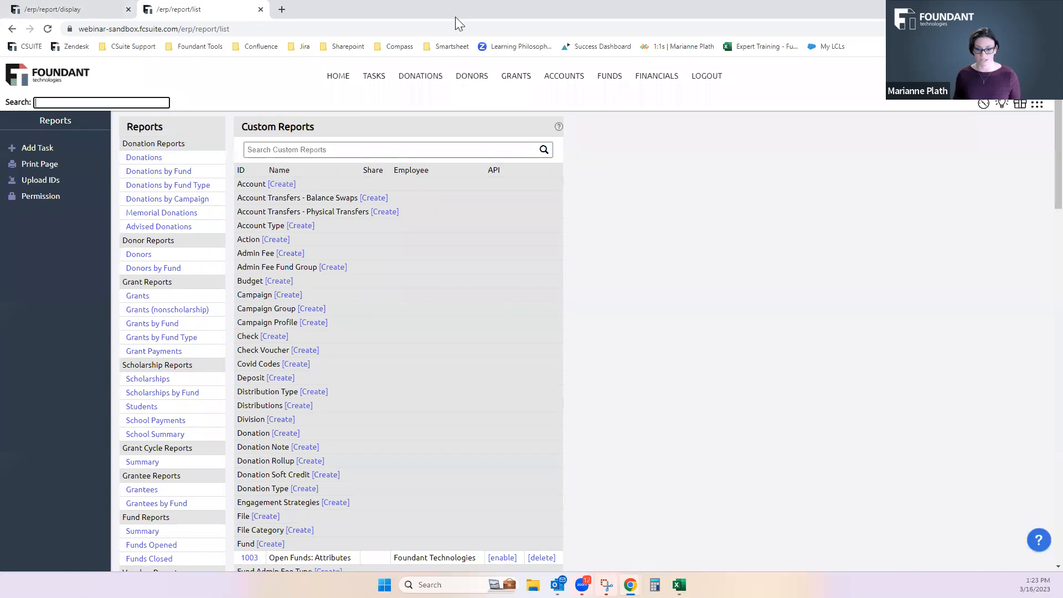
List the open funds again and apply a Dist Type Name filter with modifier IS, match type contains and value "fixed"
left_click(598, 77)
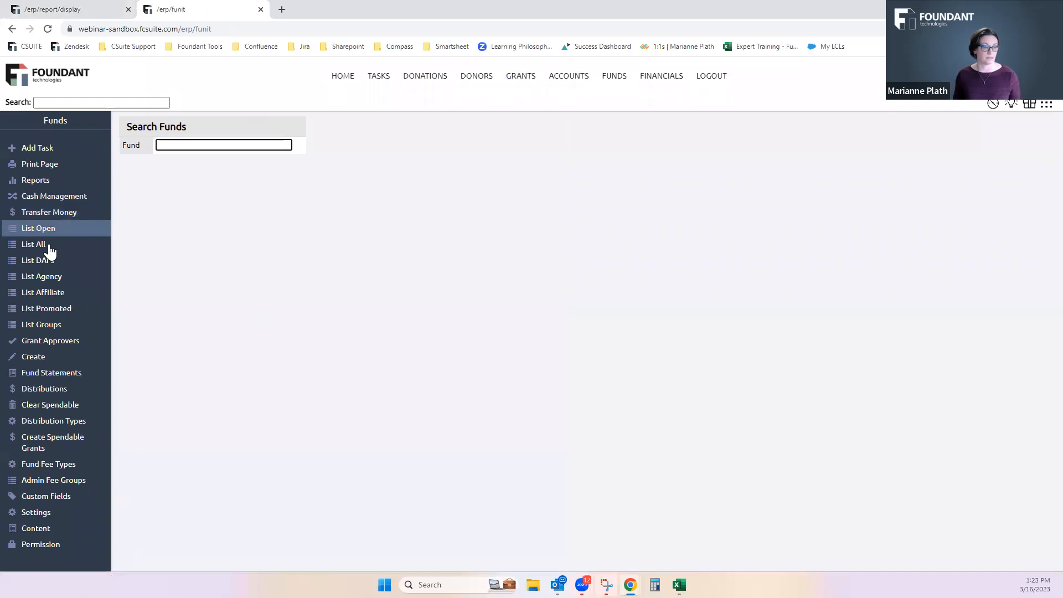
left_click(38, 235)
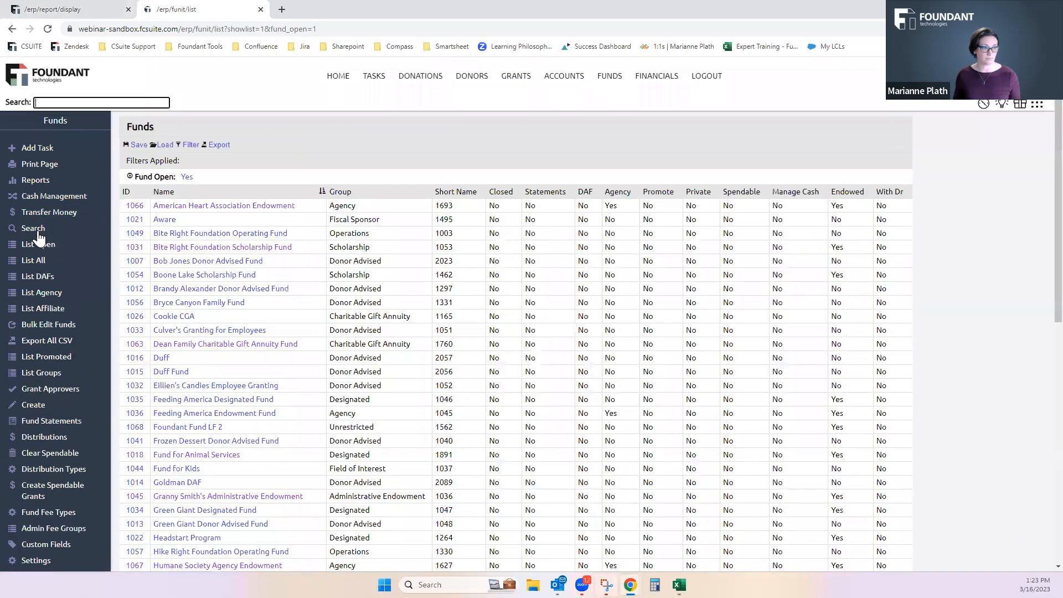
left_click(195, 148)
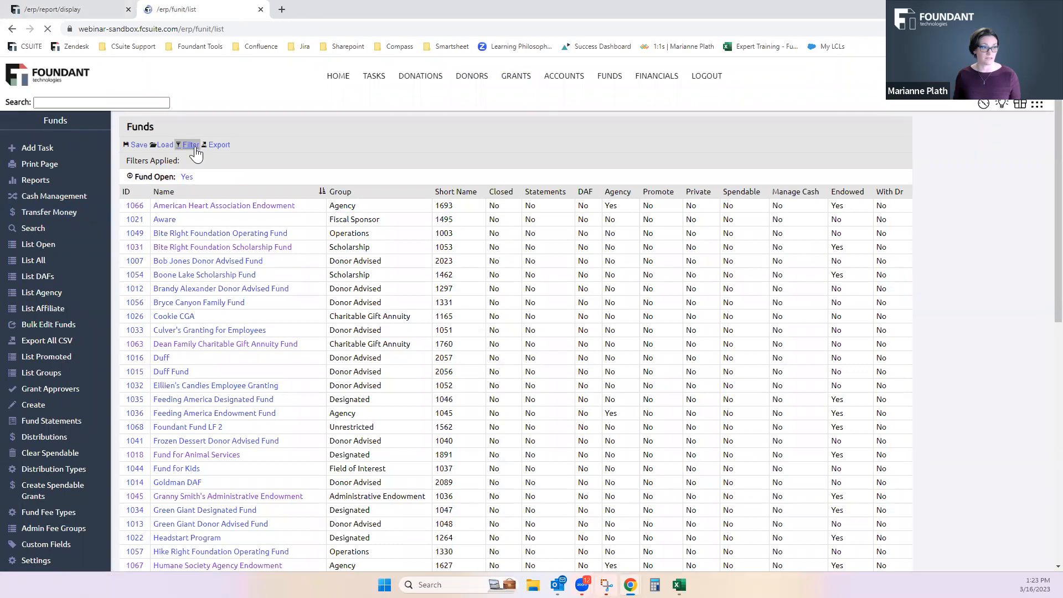
left_click(157, 150)
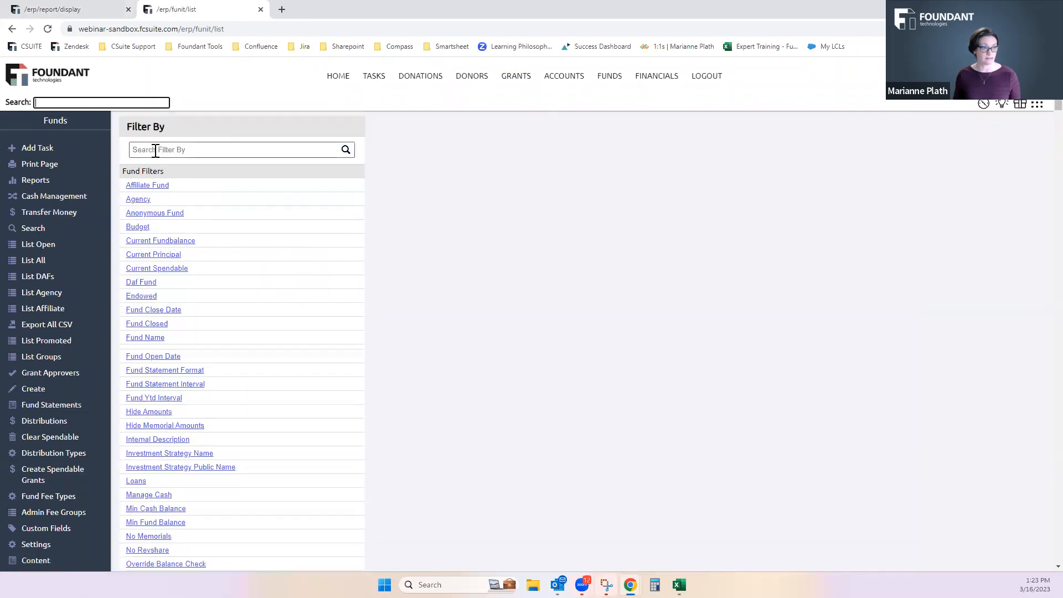
type("dis")
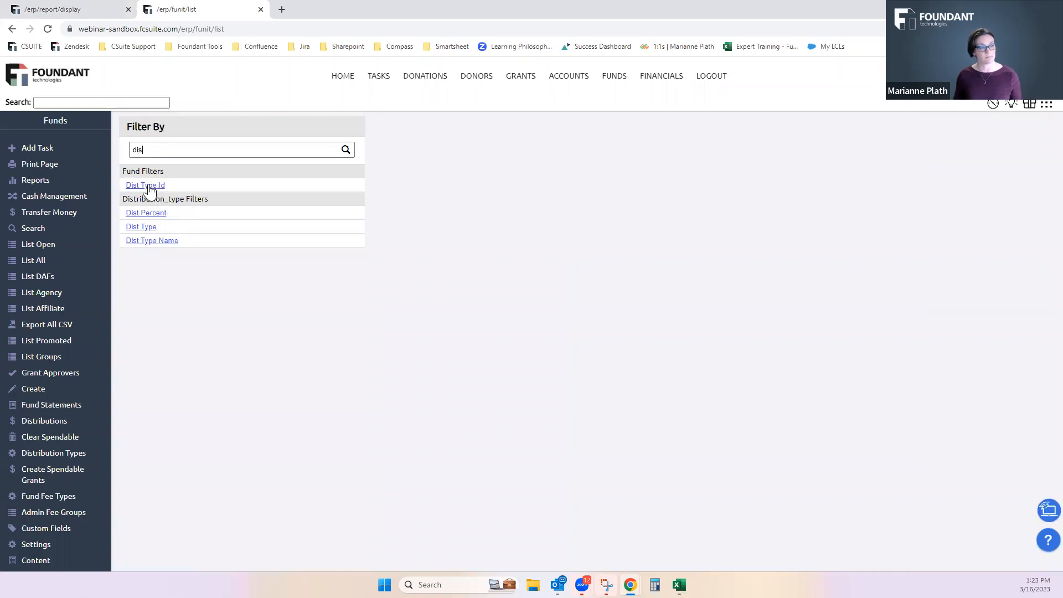
left_click(144, 241)
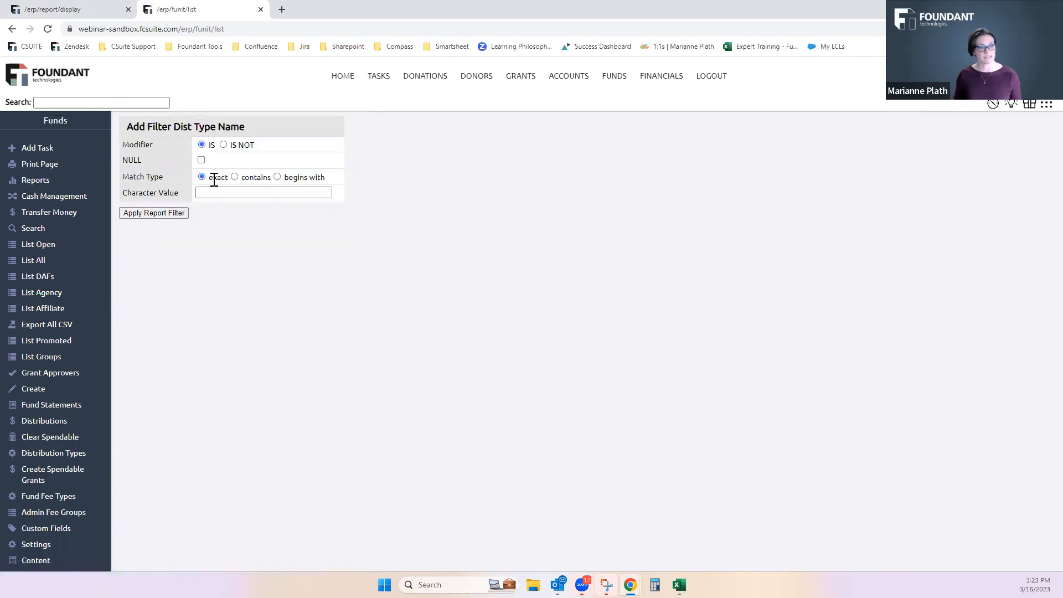
left_click(235, 177)
left_click(237, 192)
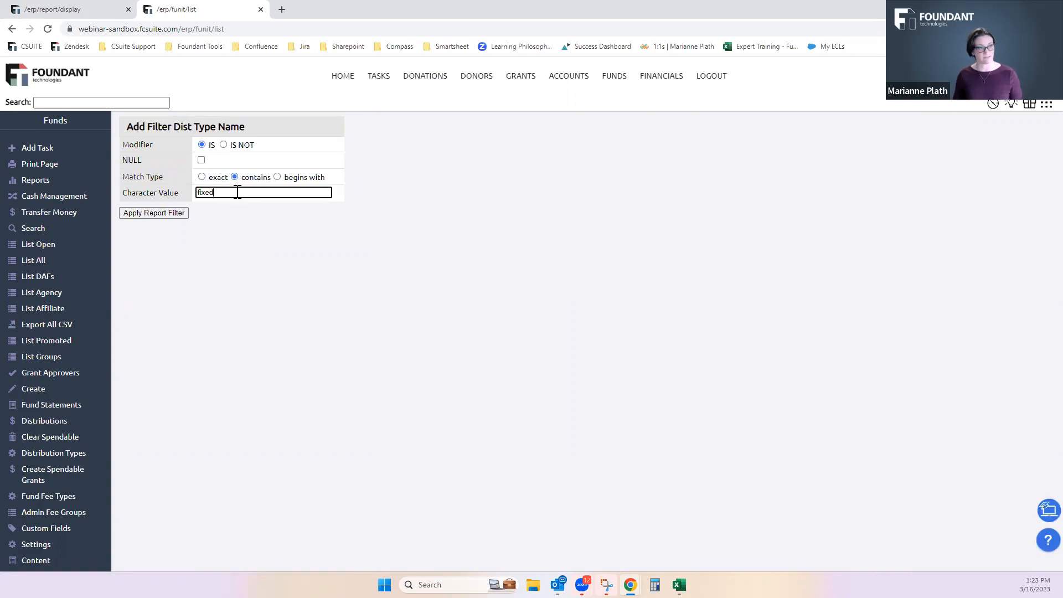
left_click(167, 209)
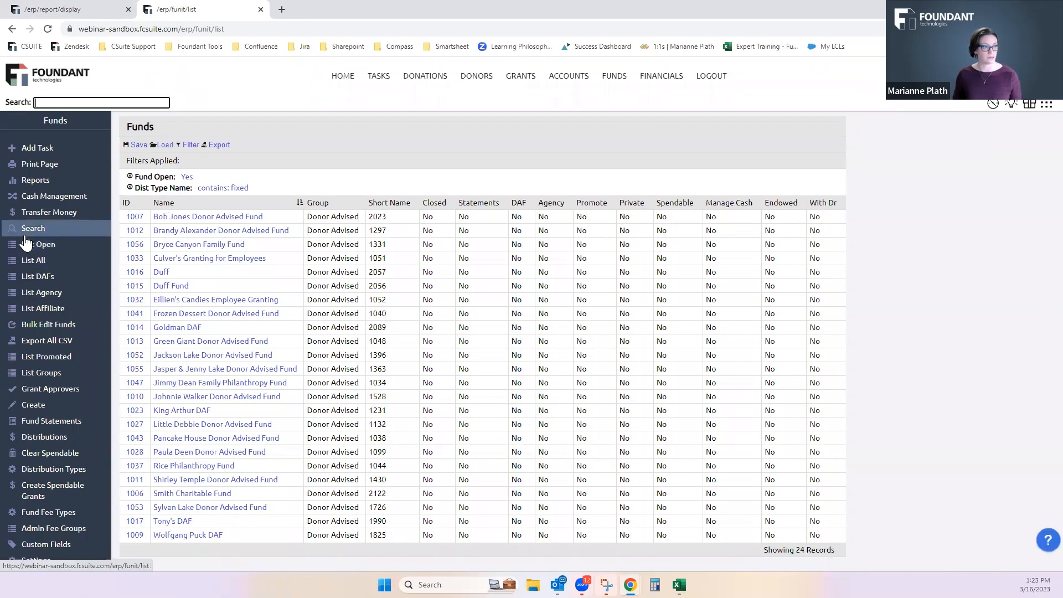
Bulk edit the Distribution Type of the filtered funds, setting it to blank for all of them, and save the update
left_click(20, 328)
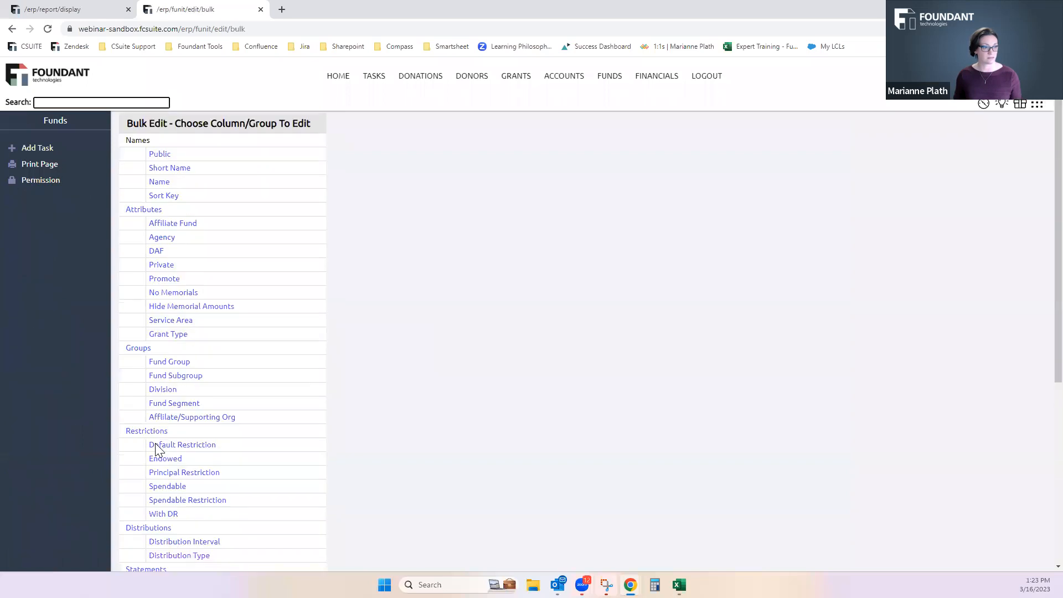
scroll(188, 451, "down", 2)
left_click(187, 449)
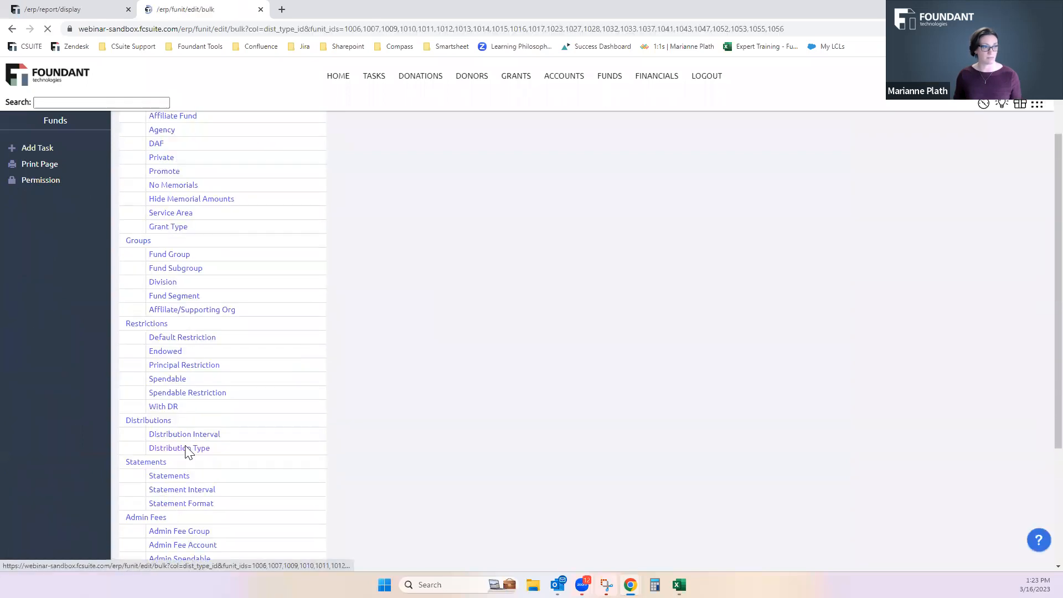
left_click(479, 159)
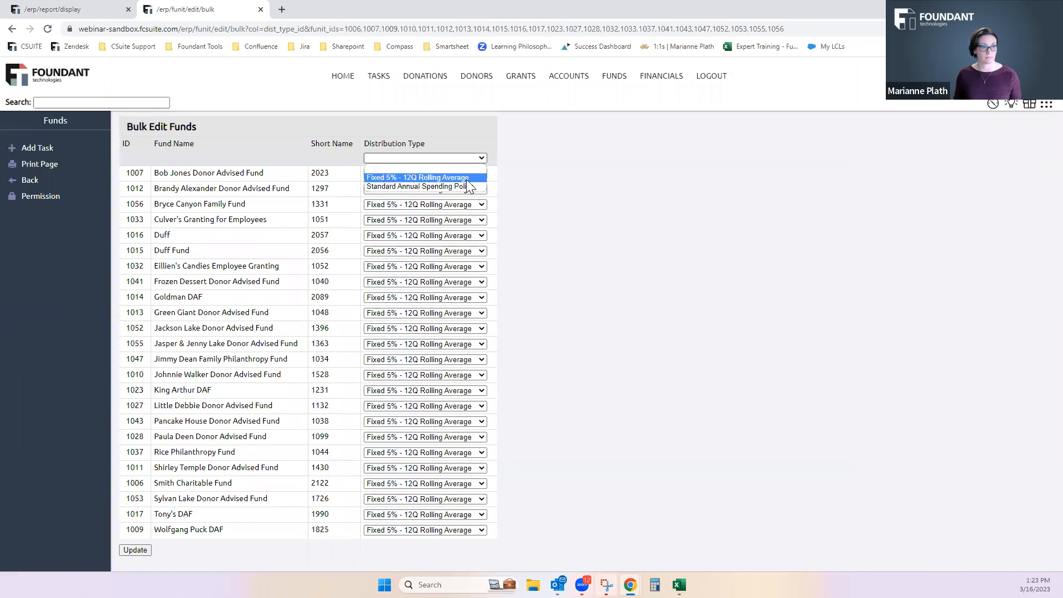
left_click(469, 177)
left_click(472, 160)
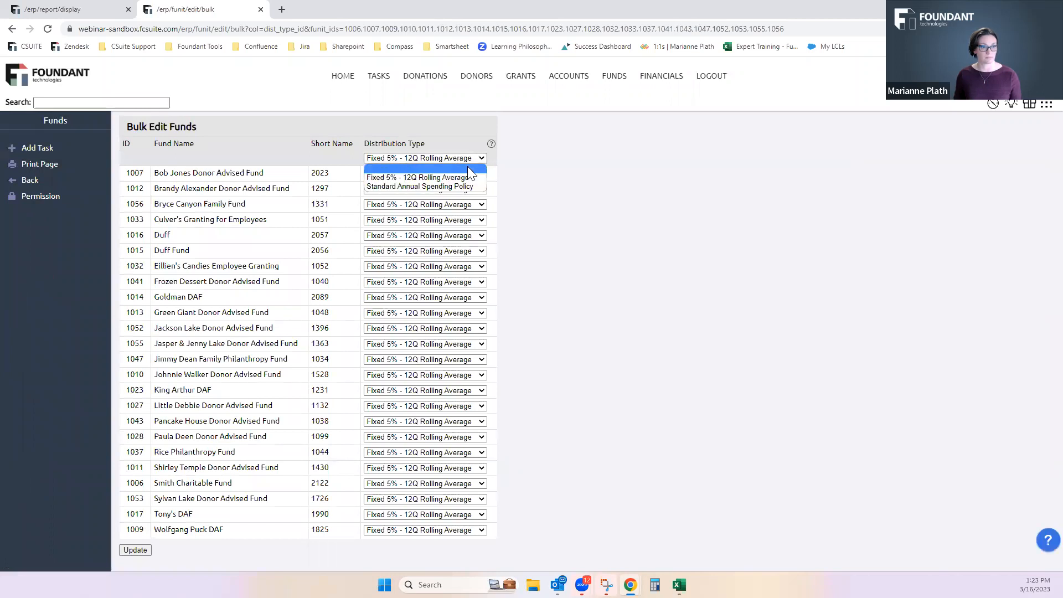
left_click(467, 167)
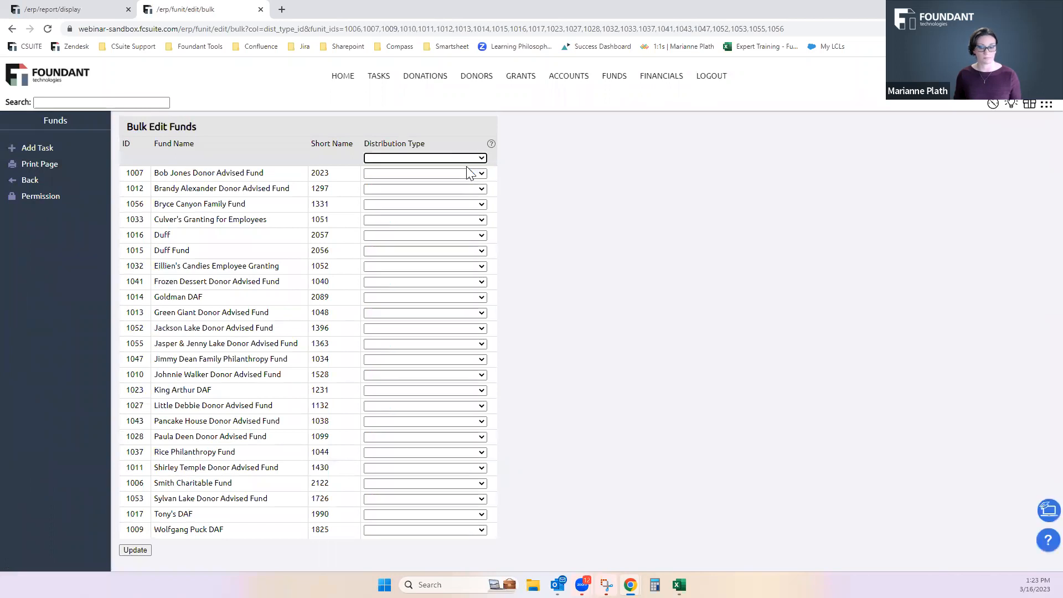
left_click(481, 158)
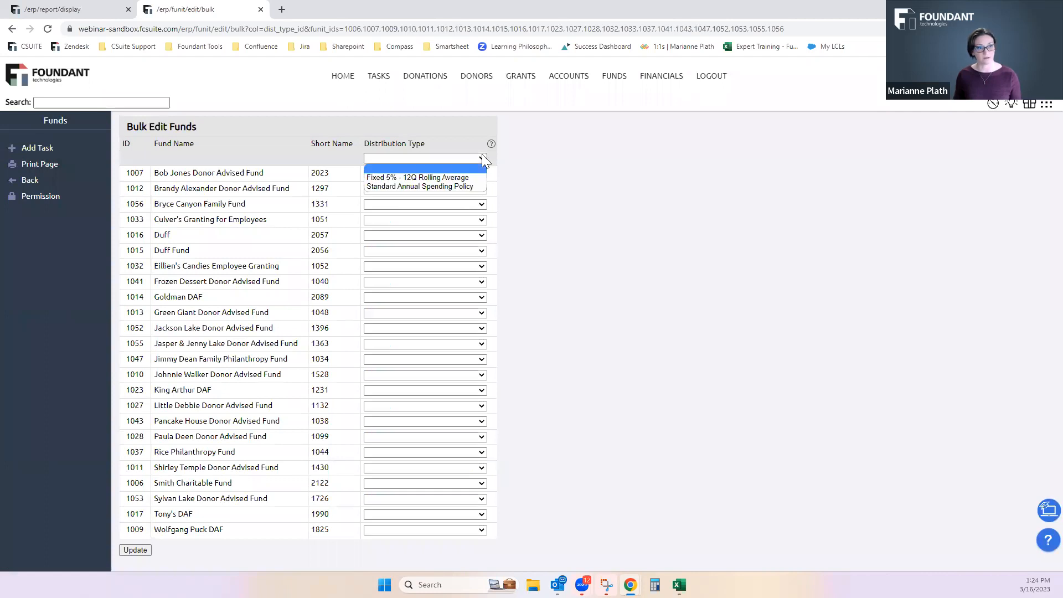
left_click(469, 176)
left_click(473, 158)
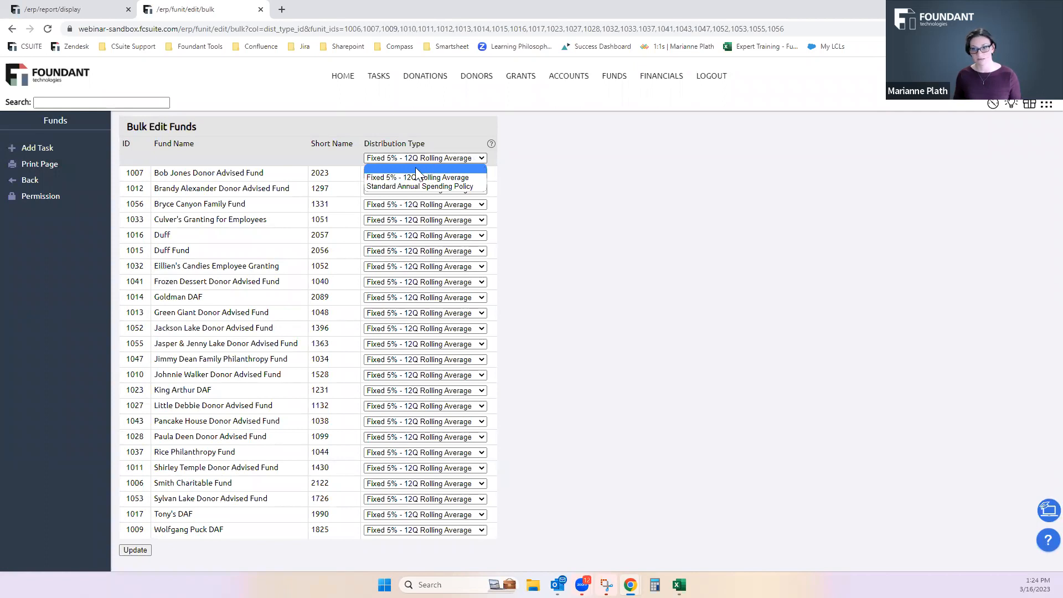
left_click(415, 167)
left_click(129, 553)
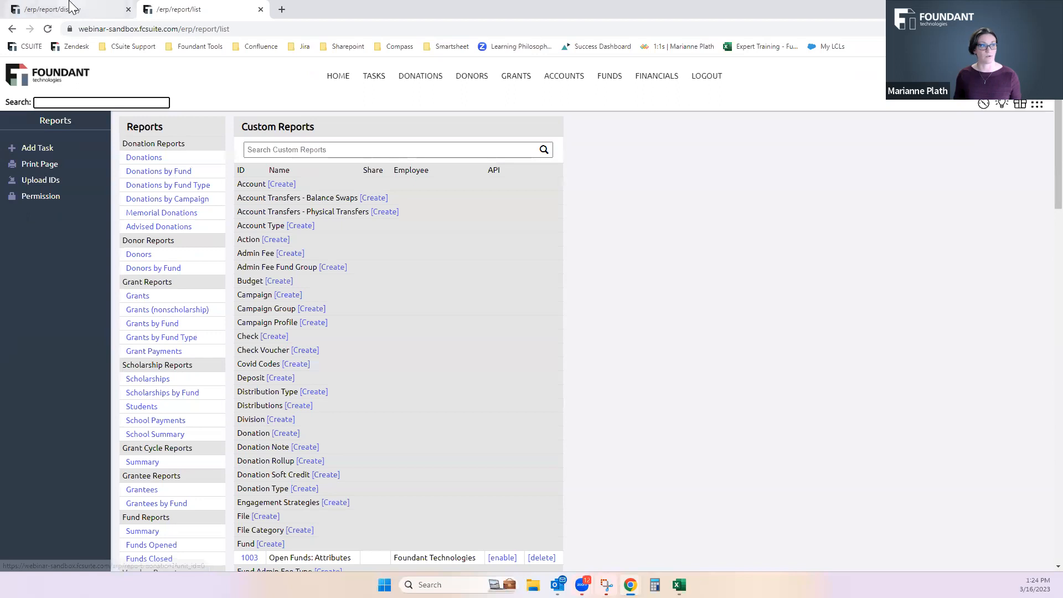
Return to the new fund report, run it again and reopen it for editing
left_click(71, 6)
left_click(331, 221)
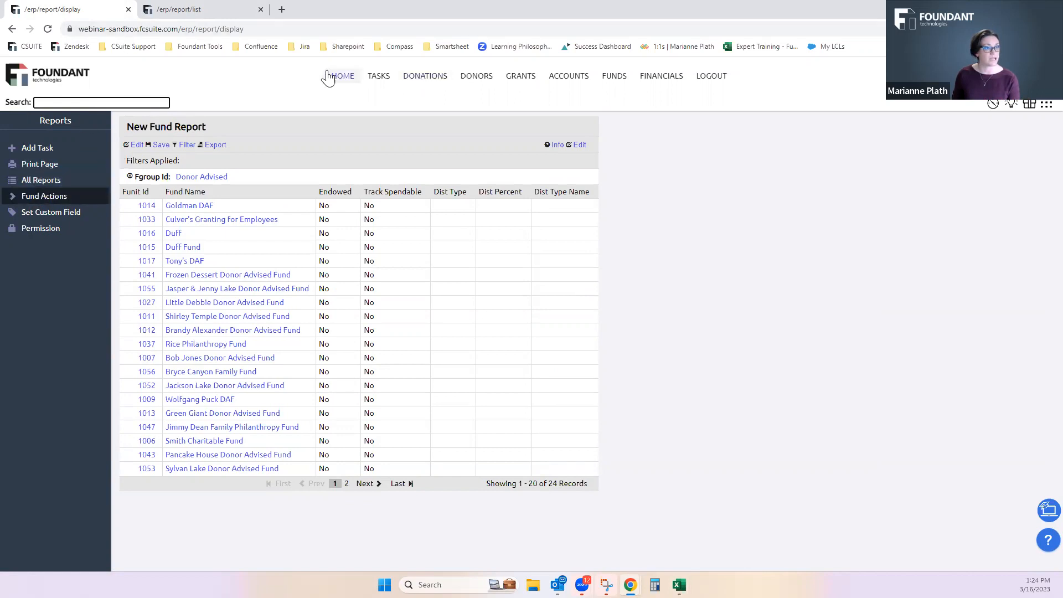
left_click(136, 145)
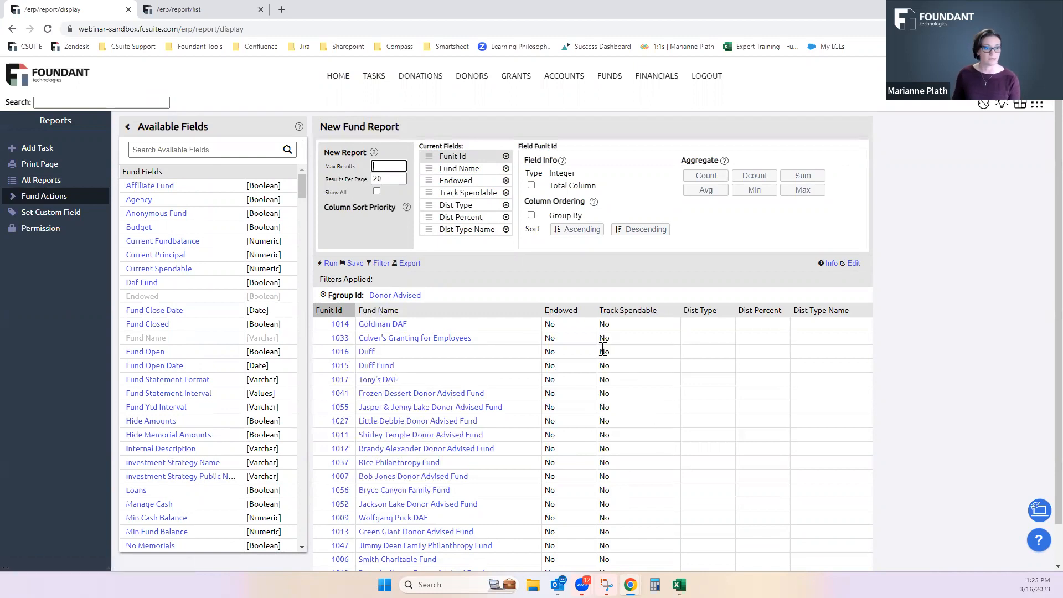
Replace the Fgroup Id filter on the fund report with a Track Spendable filter set to Yes
left_click(324, 295)
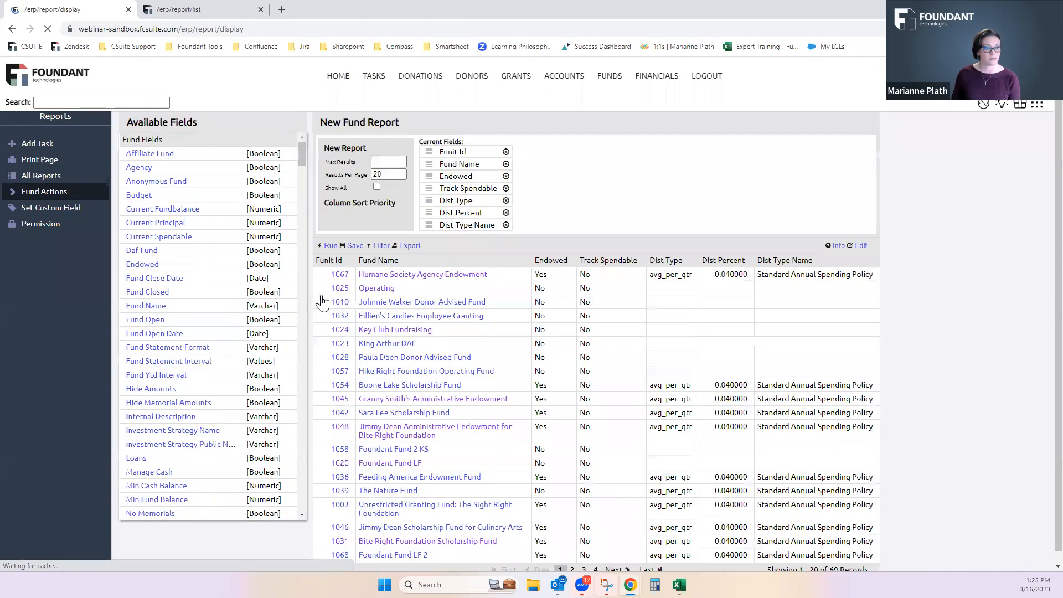
left_click(381, 263)
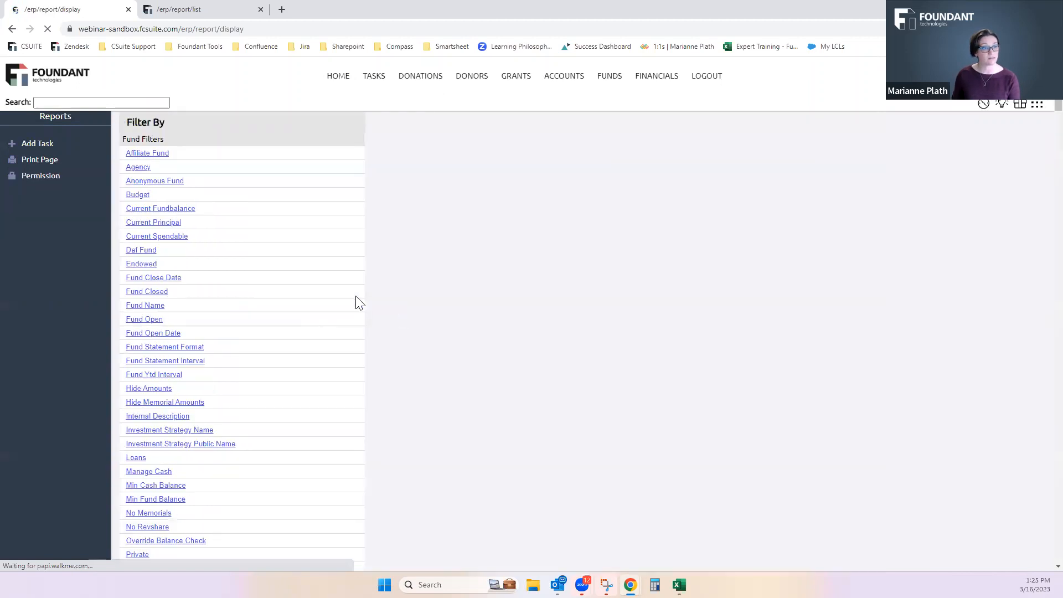
left_click(153, 150)
type("track")
left_click(144, 186)
left_click(223, 144)
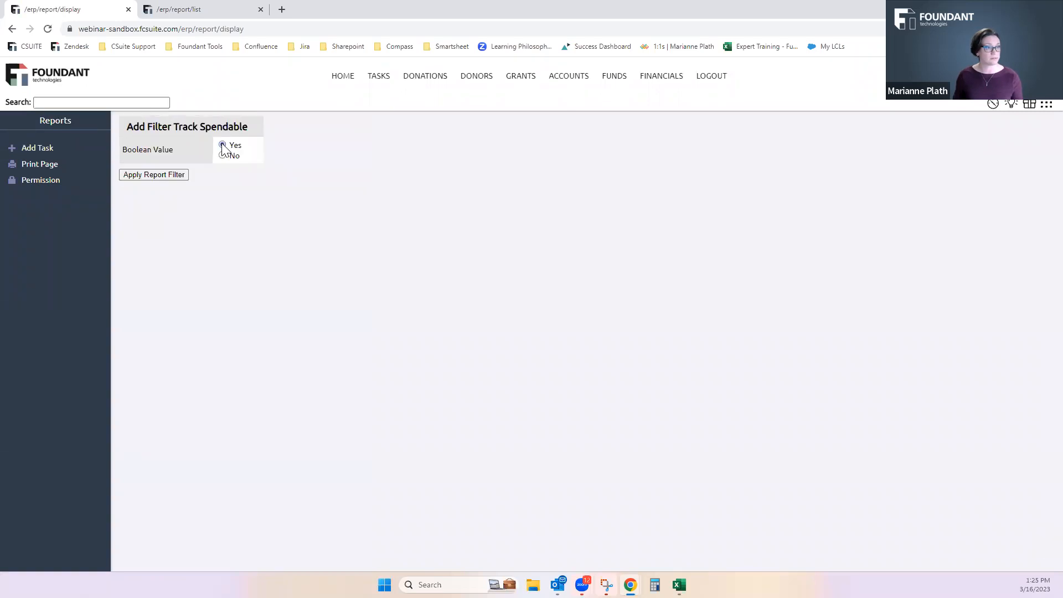
left_click(160, 174)
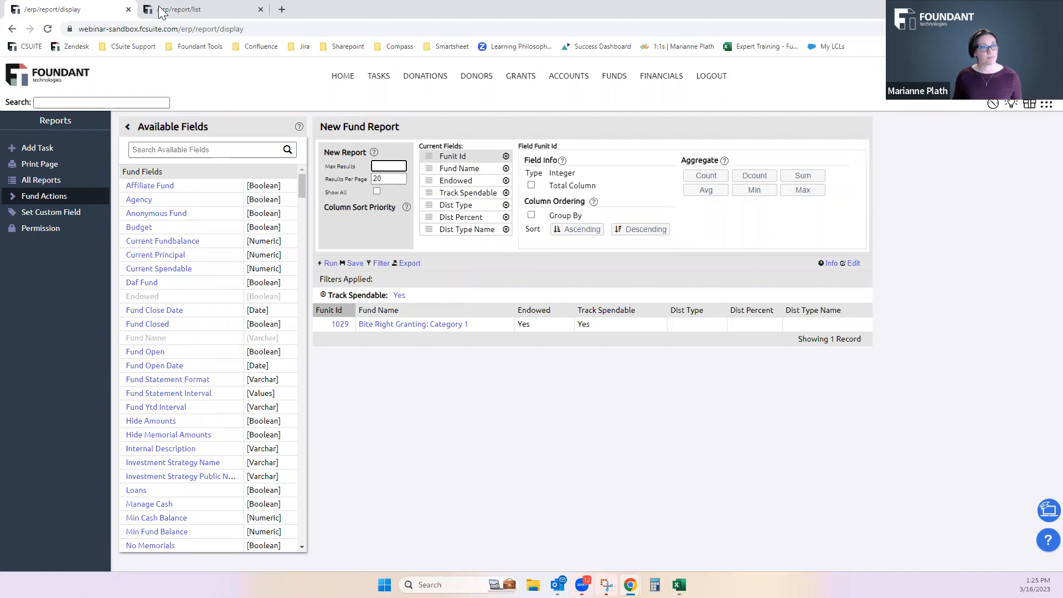
In the second browser tab, list all funds and open the bulk edit of their Distribution Type
left_click(191, 11)
left_click(610, 75)
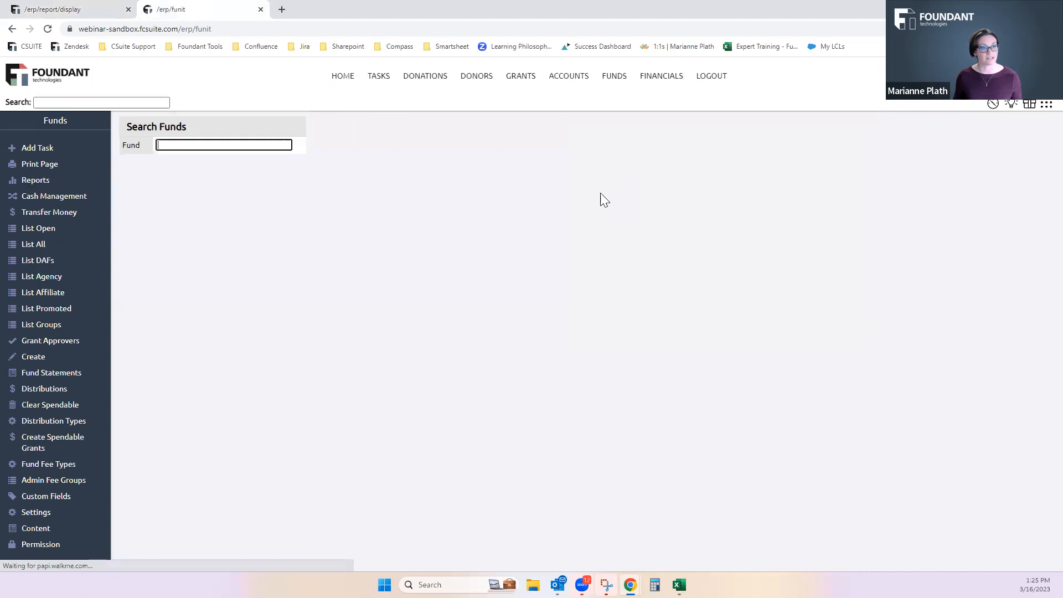
left_click(33, 246)
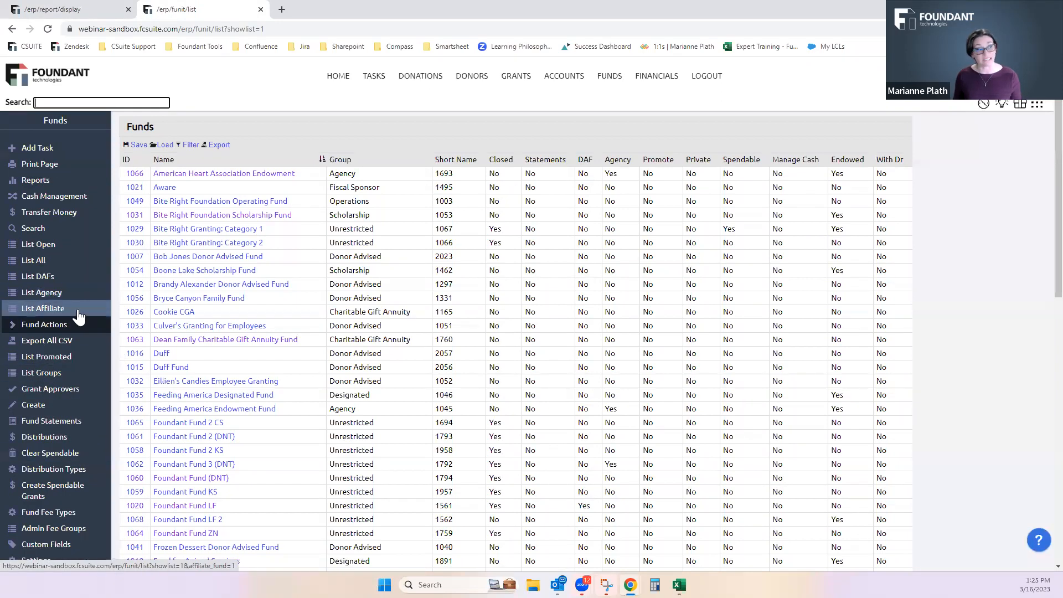
left_click(14, 326)
left_click(22, 345)
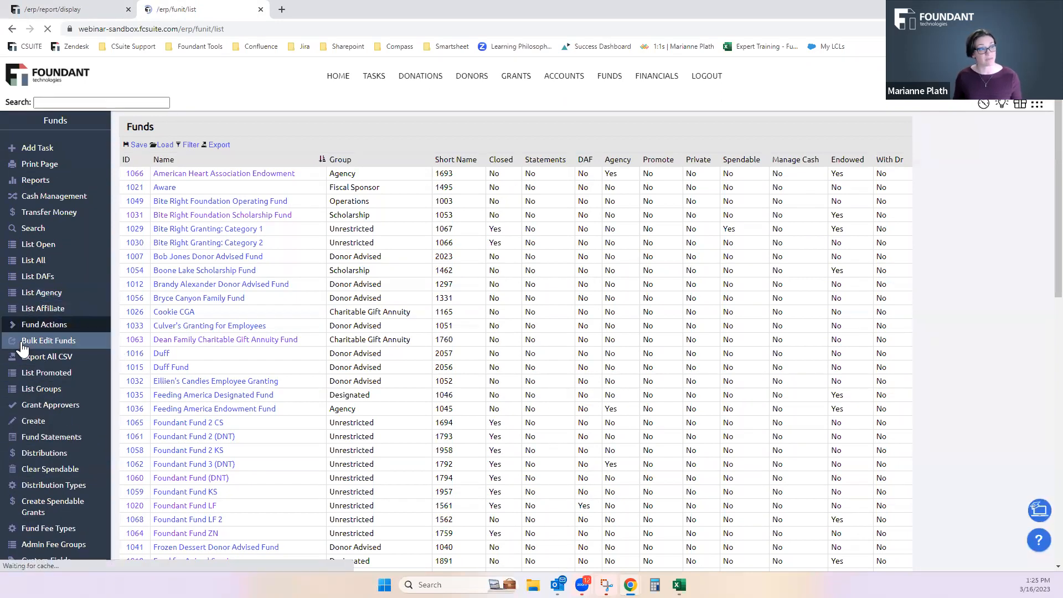
scroll(203, 355, "down", 2)
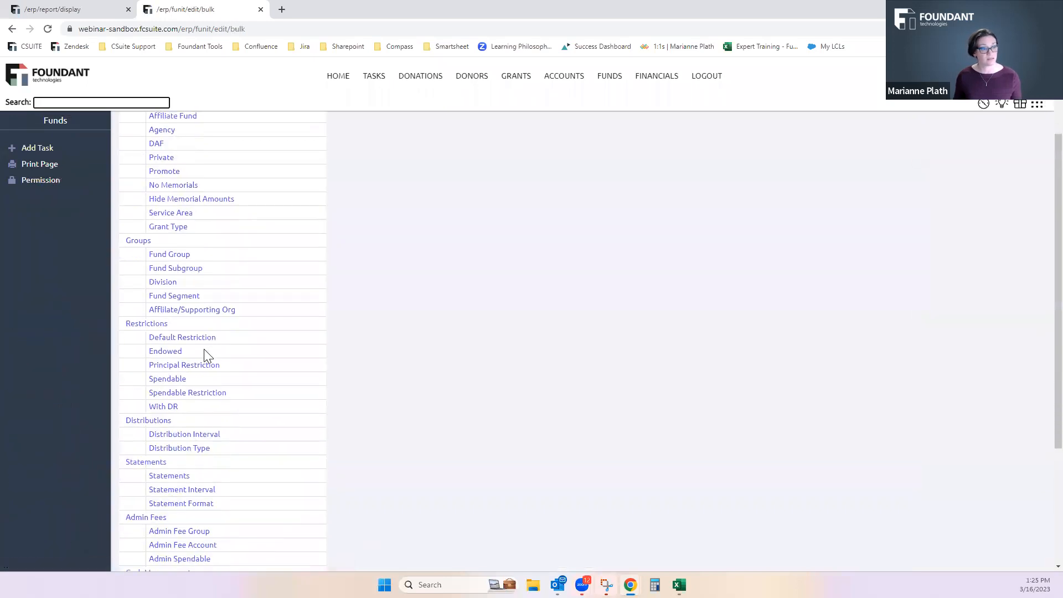
left_click(204, 449)
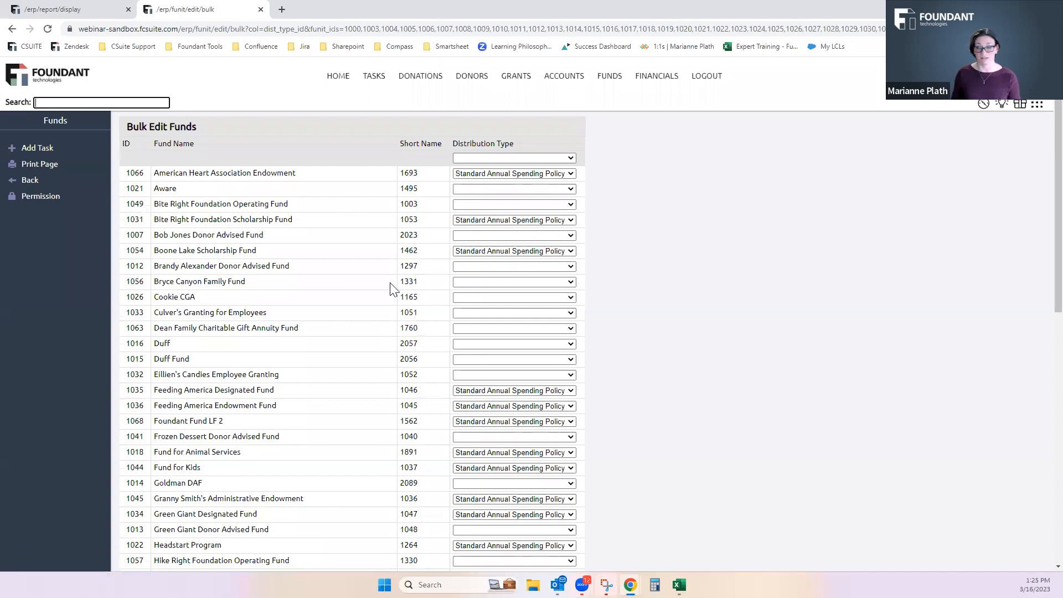
Set Distribution Type to Fixed 5% - 12Q Rolling Average for Pancake House Donor Advised Fund and Smith Charitable Fund, and save the update
scroll(469, 347, "down", 7)
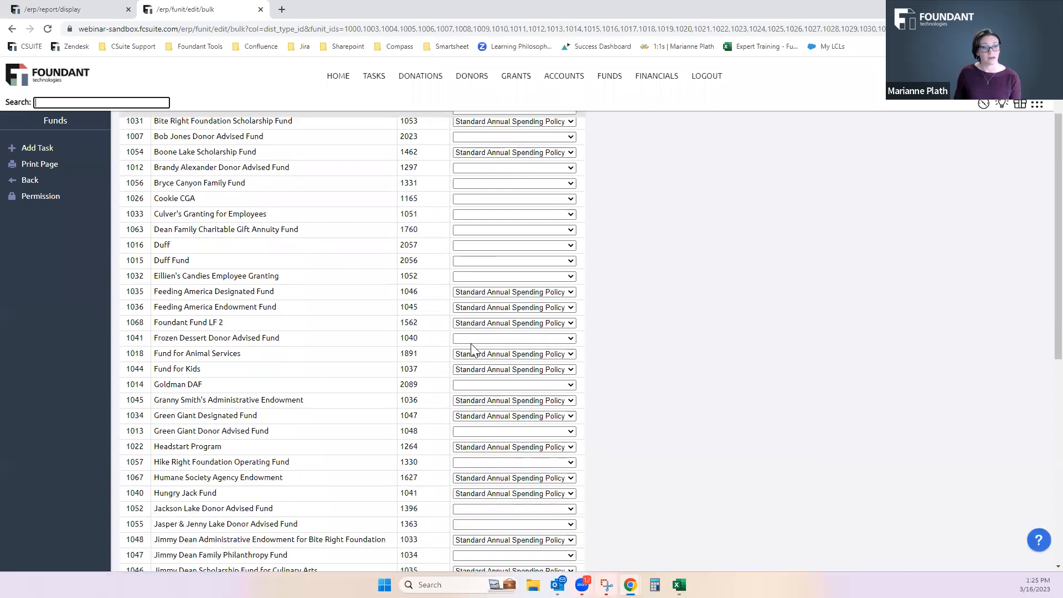
scroll(471, 347, "down", 3)
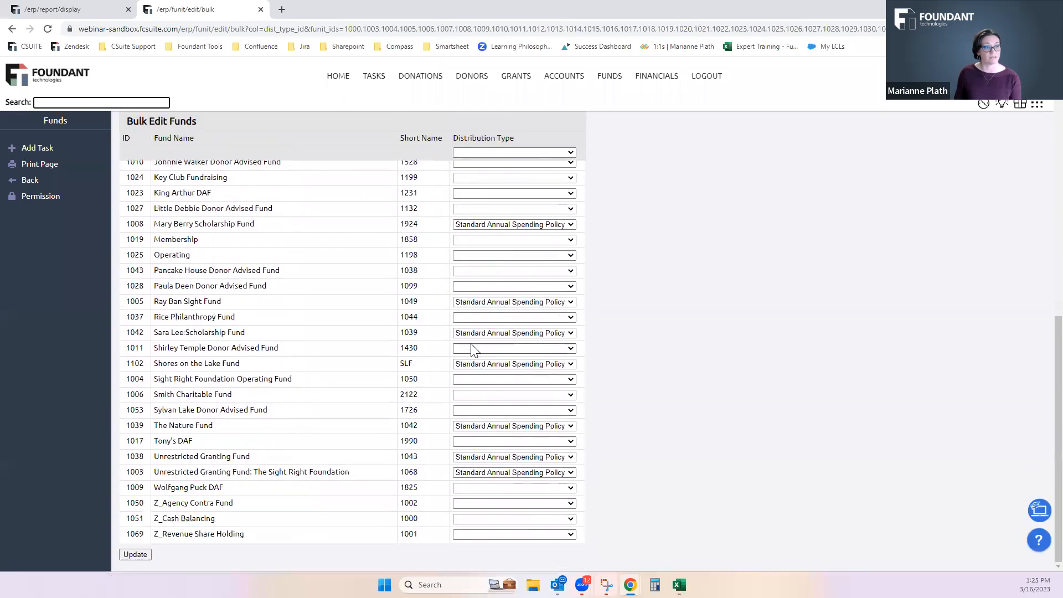
left_click(499, 271)
left_click(499, 291)
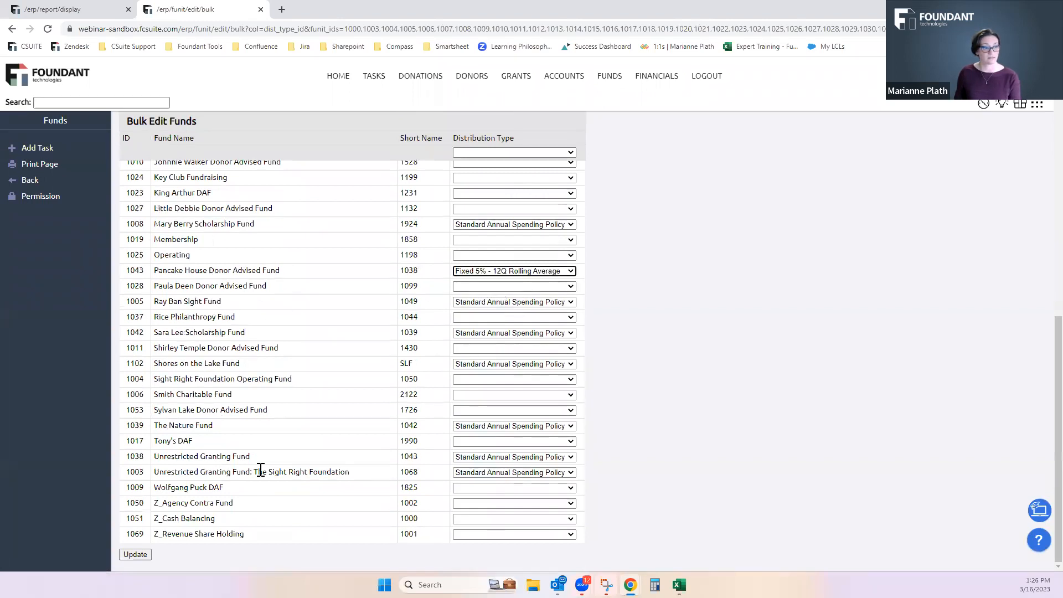
left_click(466, 395)
left_click(468, 415)
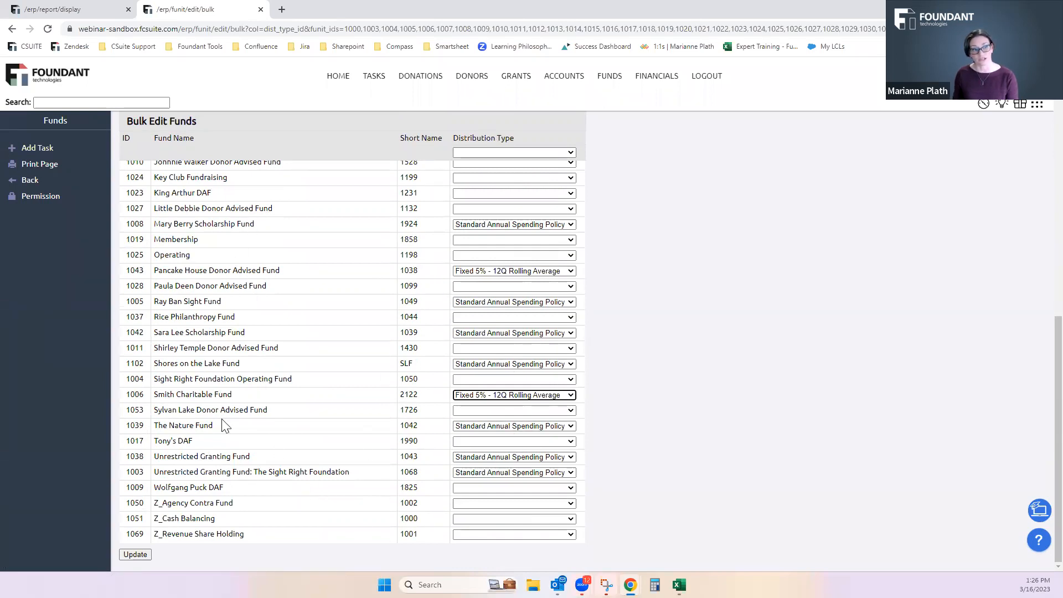
scroll(215, 363, "up", 5)
scroll(217, 536, "down", 5)
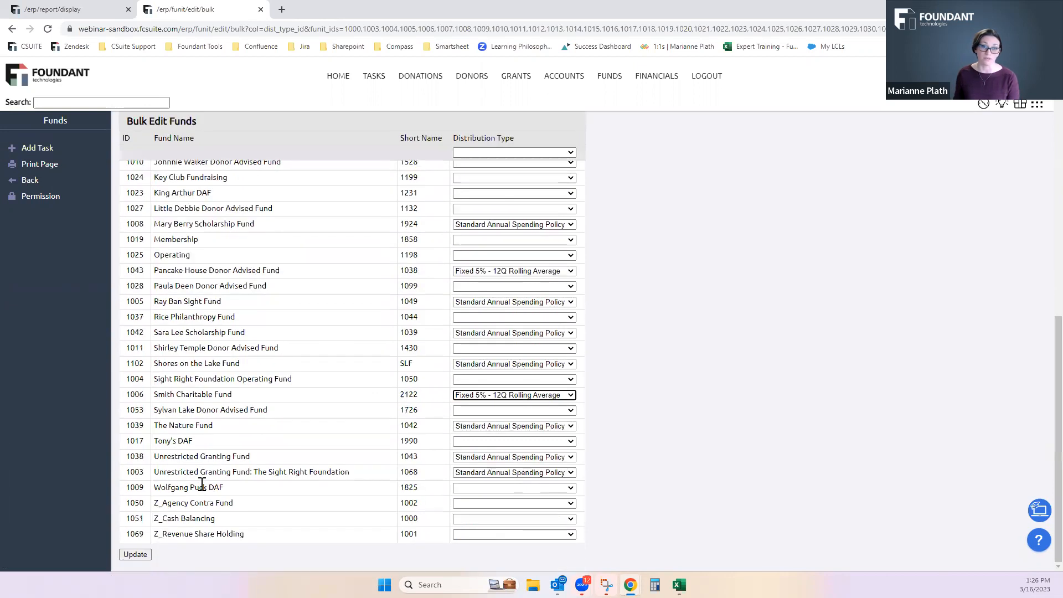
left_click(139, 555)
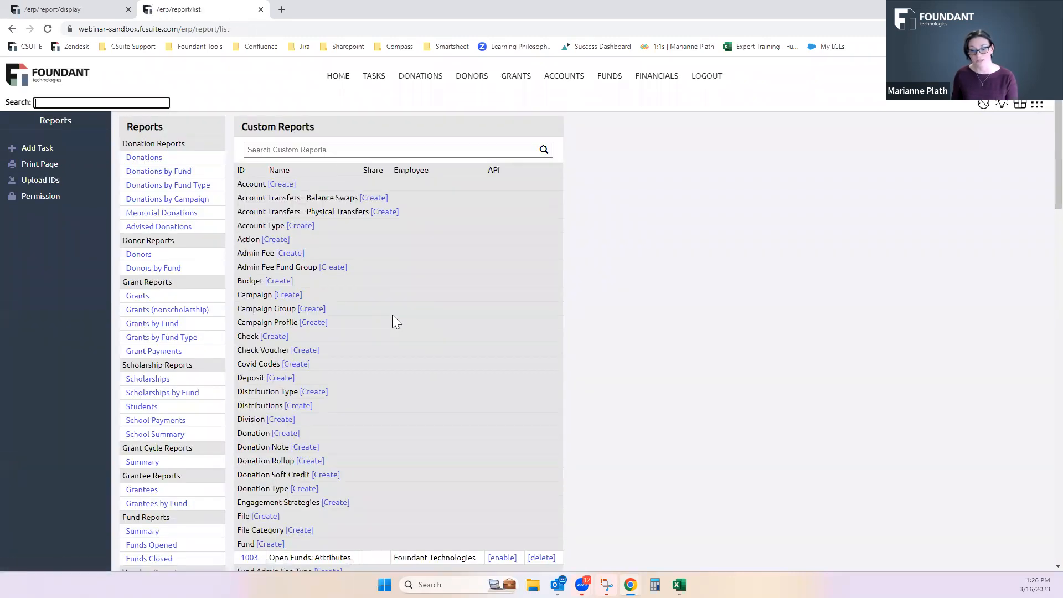
Close the report list tab and open fund 1029, Bite Right Granting: Category 1, from the report in a new tab
left_click(86, 10)
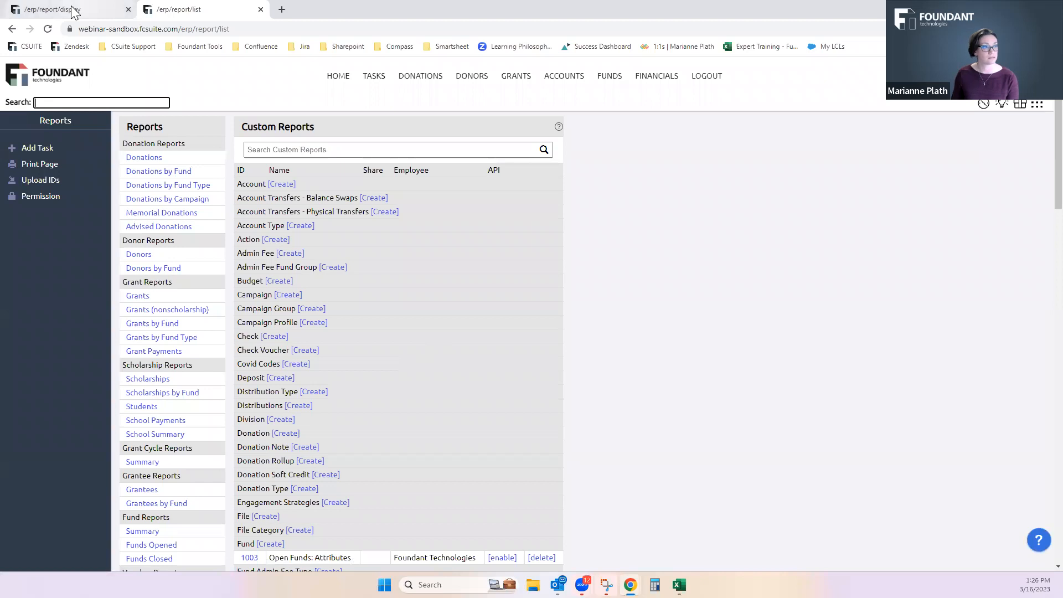
left_click(211, 11)
left_click(261, 9)
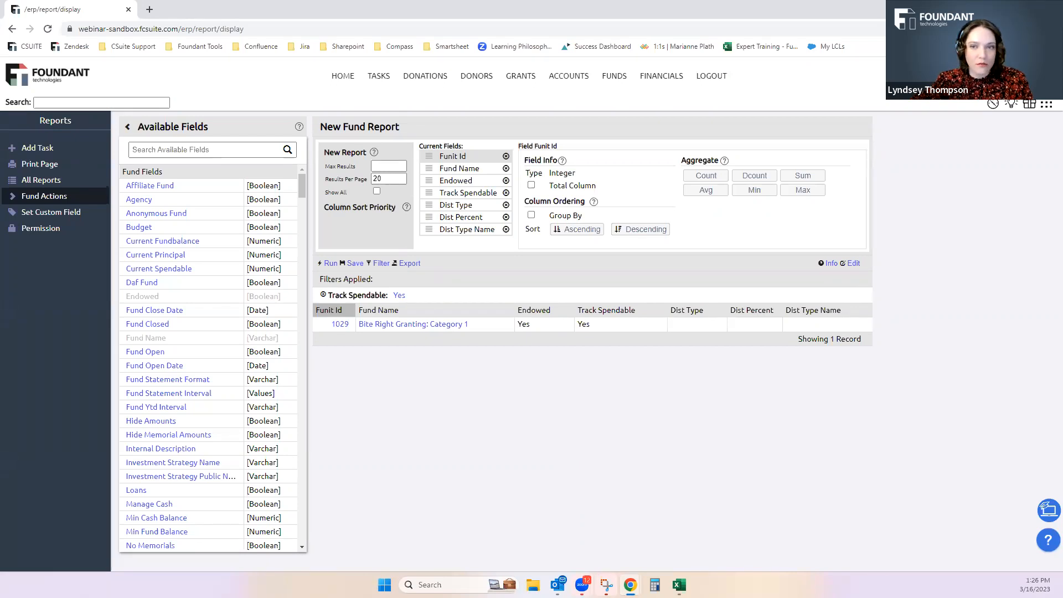
right_click(340, 328)
left_click(387, 335)
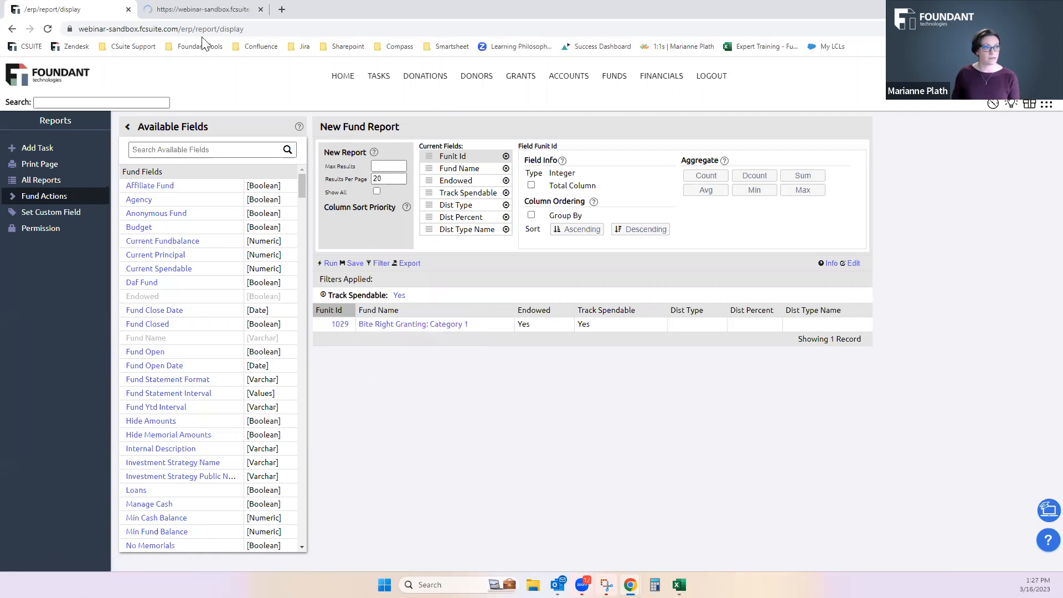
Open the saved custom report Open Funds: Attributes from the list of all reports
left_click(34, 181)
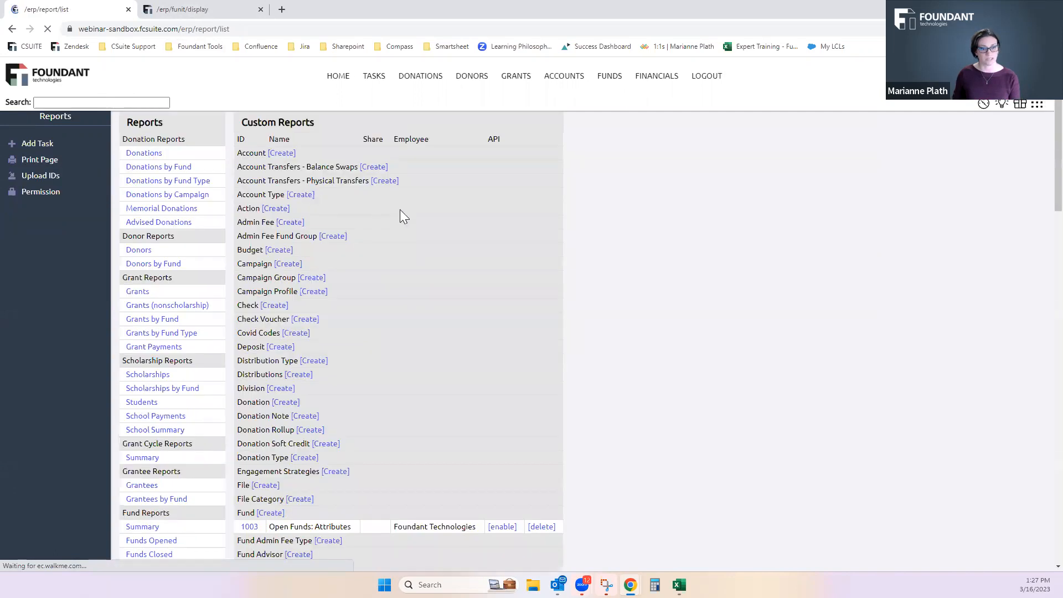
scroll(297, 498, "down", 2)
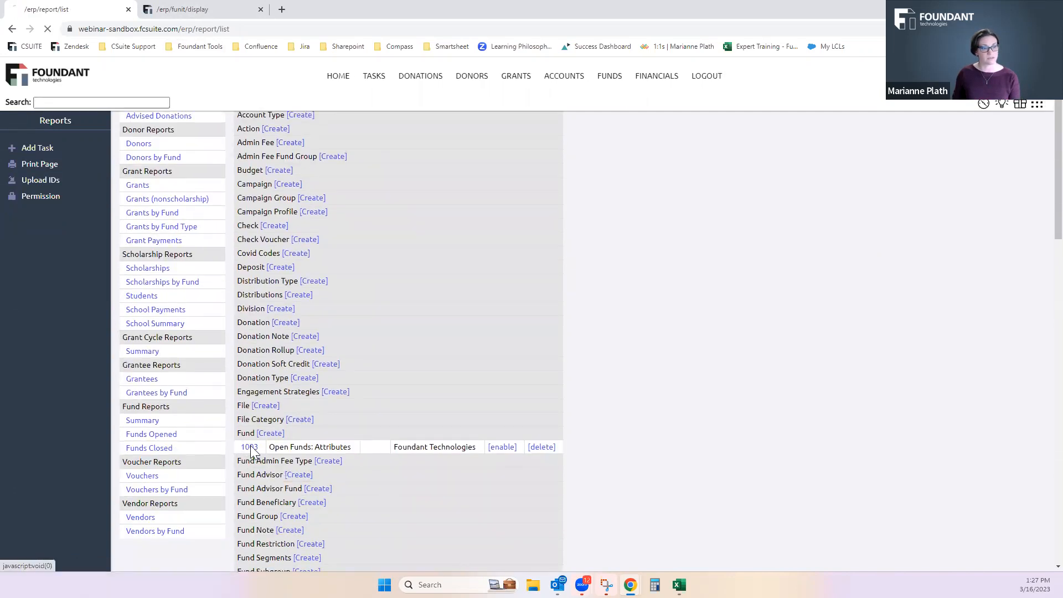
left_click(250, 446)
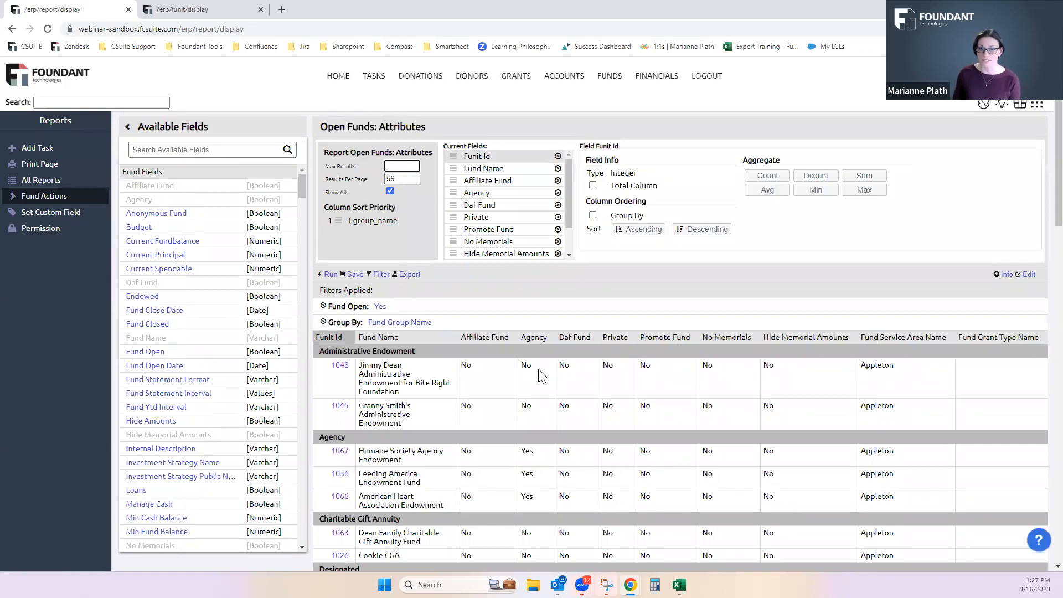
Review the Restrictions section of the Bite Right Granting: Category 1 fund record, especially Track Spendable and the distribution settings
left_click(192, 11)
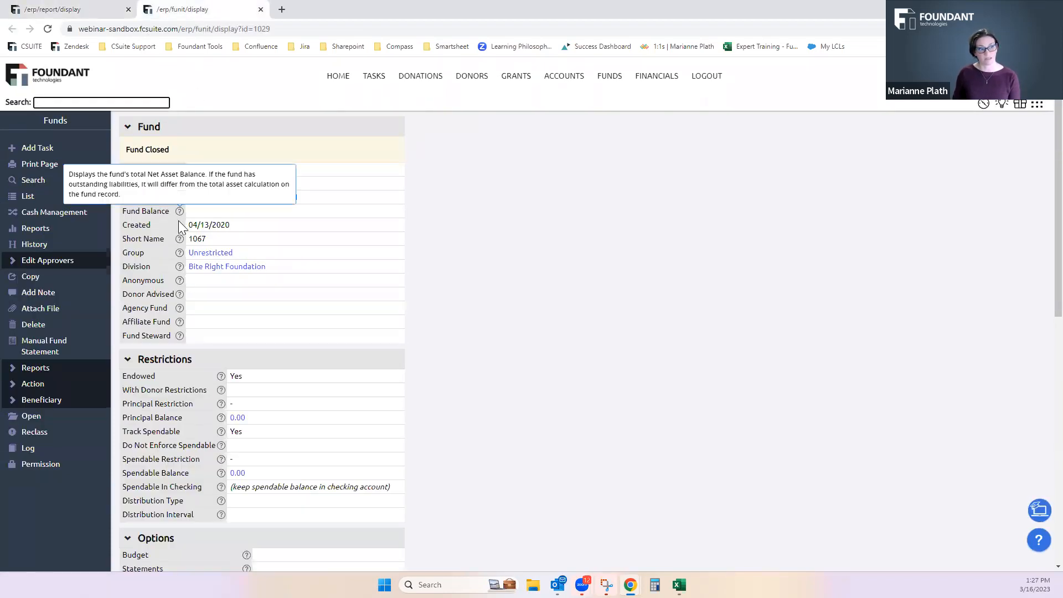
scroll(85, 188, "down", 1)
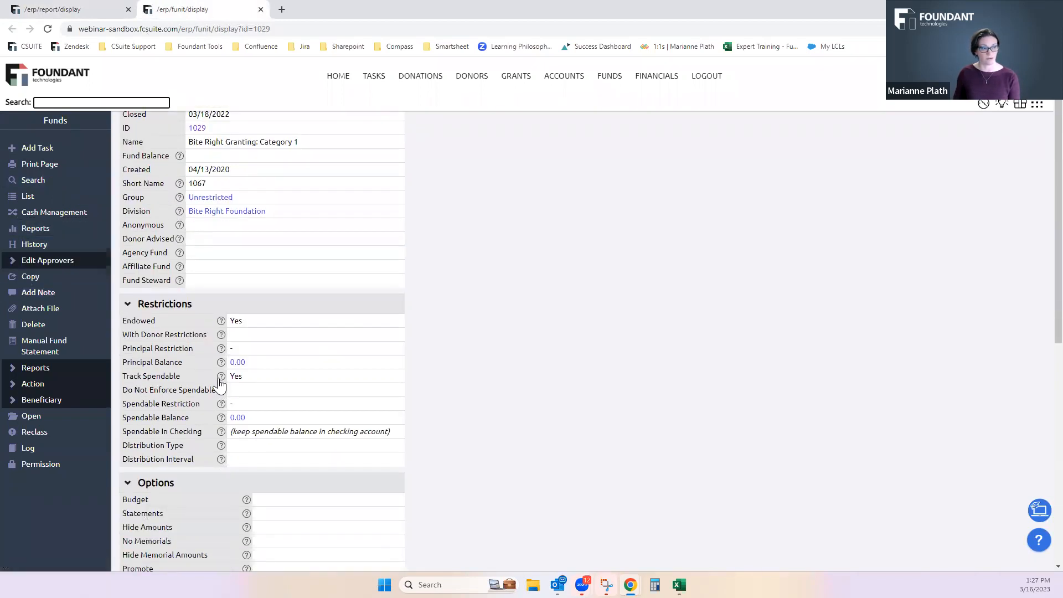
mouse_move(222, 381)
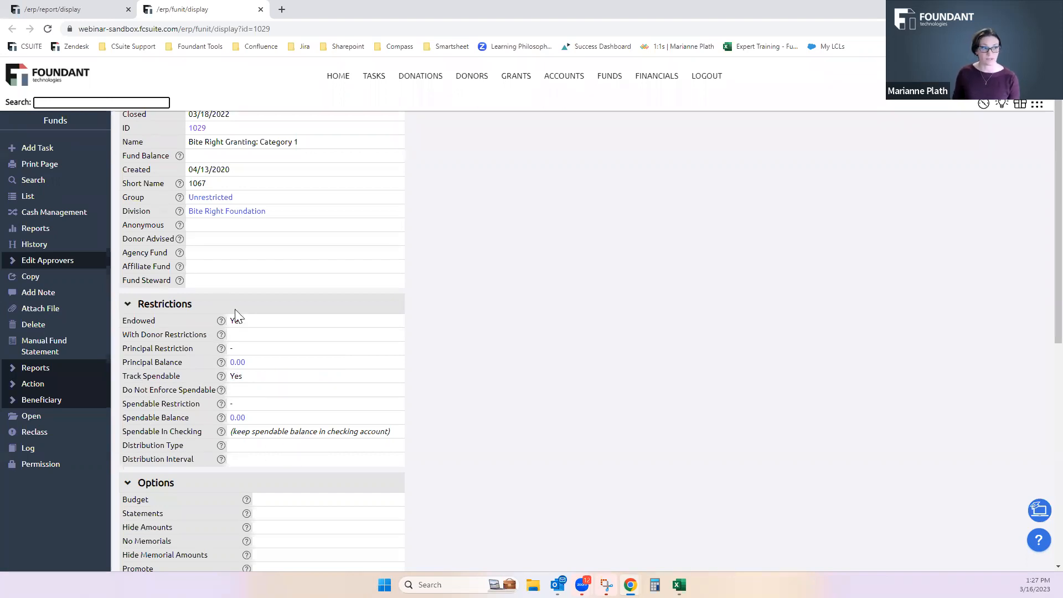
scroll(274, 460, "up", 1)
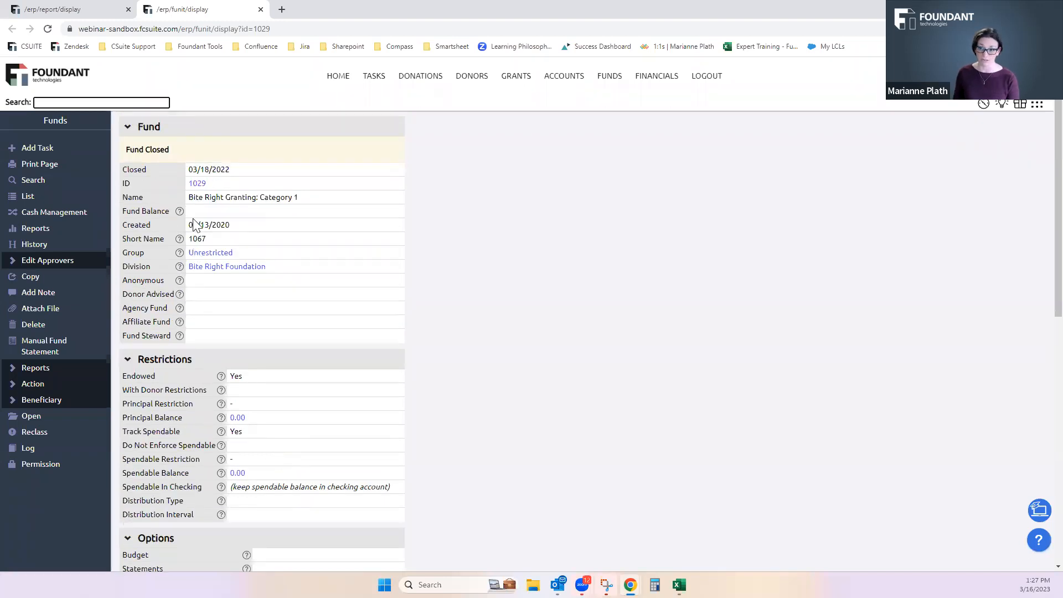
Return to the Open Funds: Attributes report and add the Track Spendable and Current Spendable fields
left_click(82, 10)
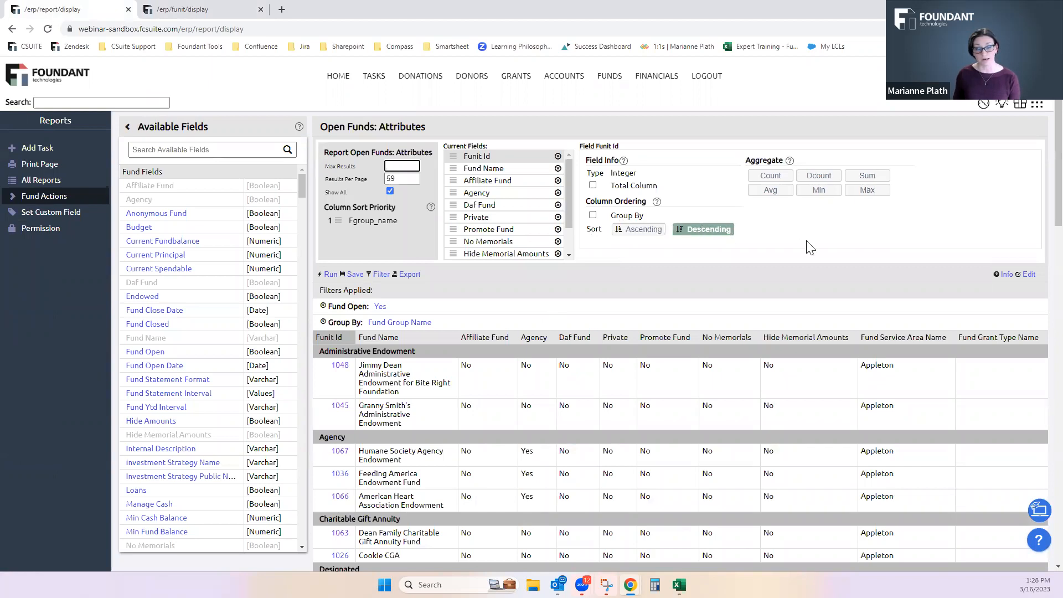
scroll(872, 443, "down", 5)
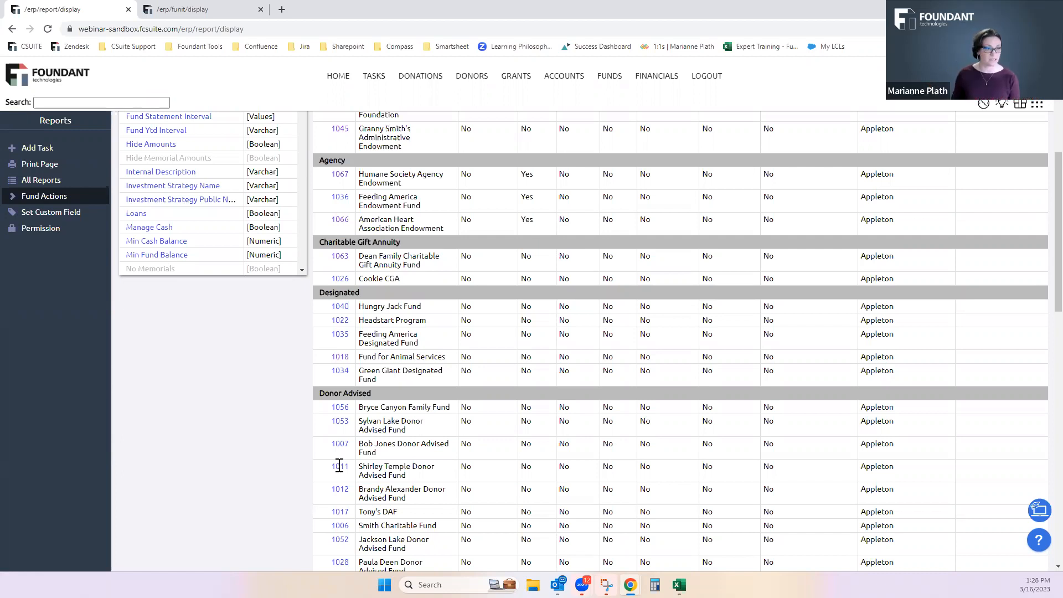
scroll(340, 468, "up", 1)
scroll(674, 450, "up", 4)
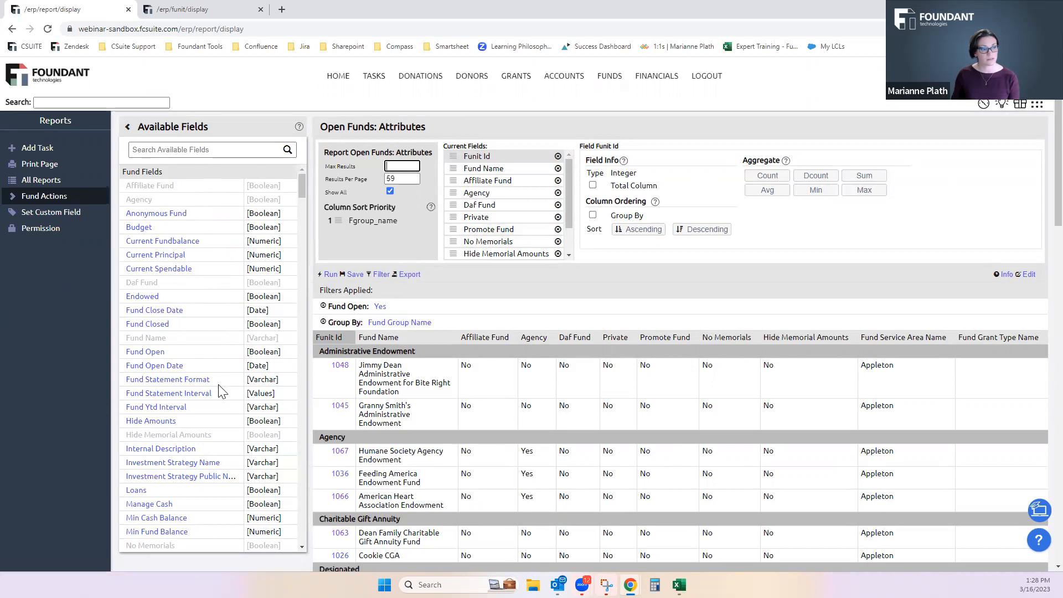
scroll(223, 391, "down", 4)
left_click(157, 469)
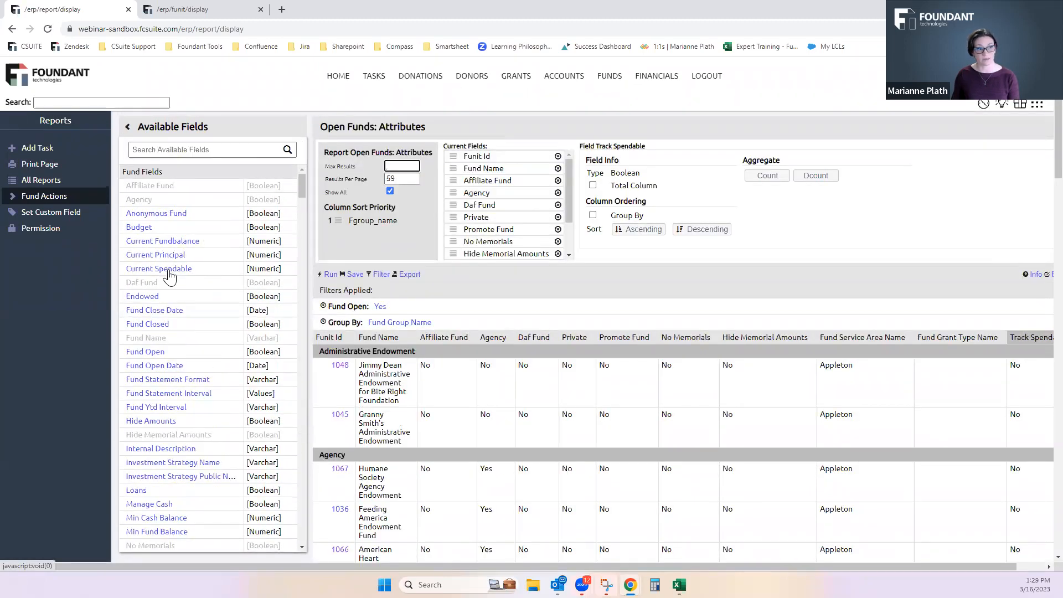
left_click(168, 271)
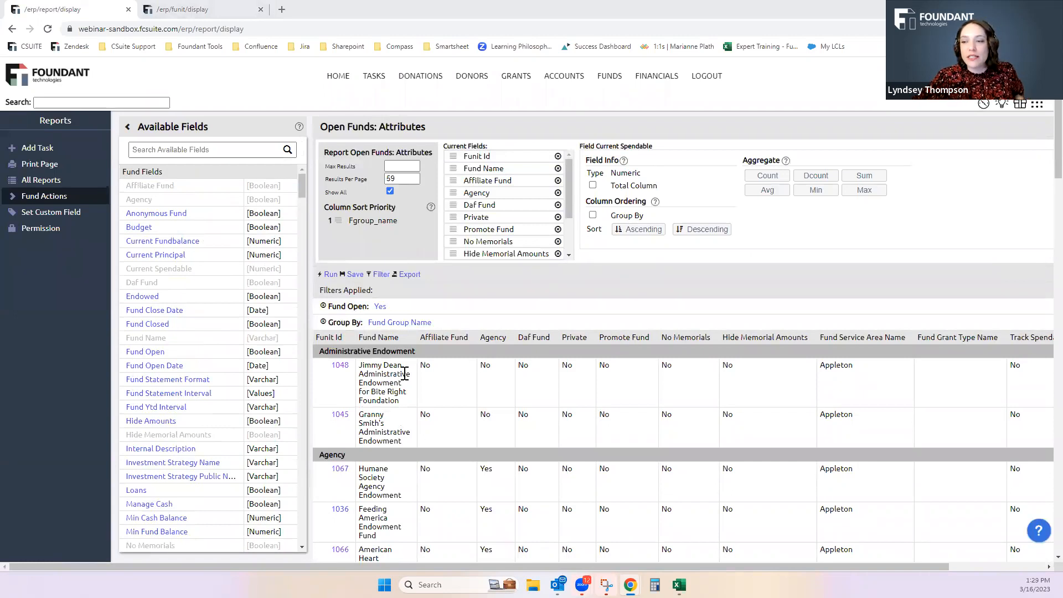
Examine the Track Spendable and Current Spendable columns for the open funds across all fund groups
left_click_drag(922, 568, 1017, 568)
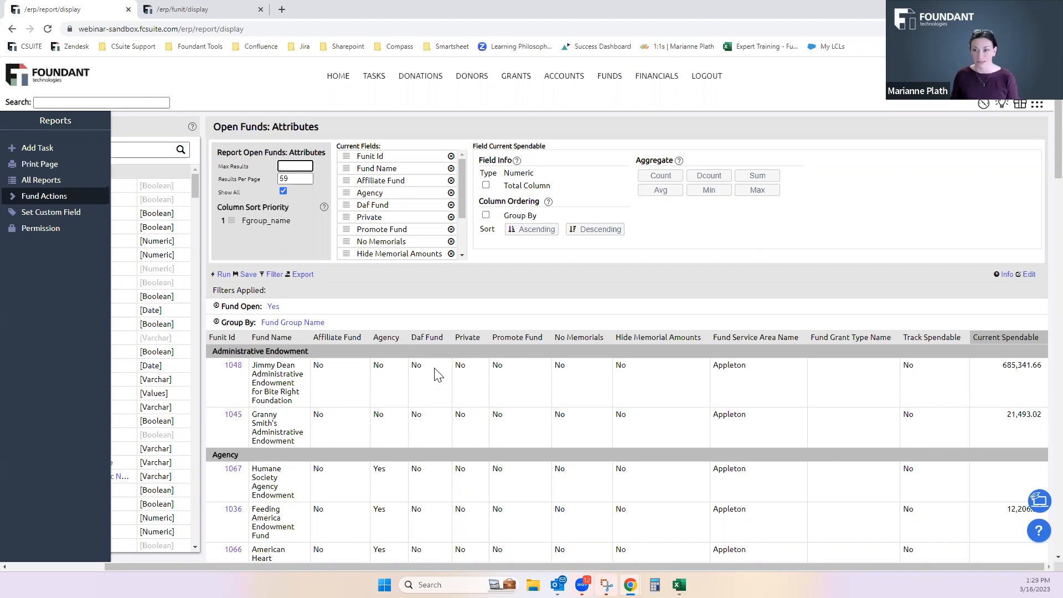
scroll(698, 343, "down", 3)
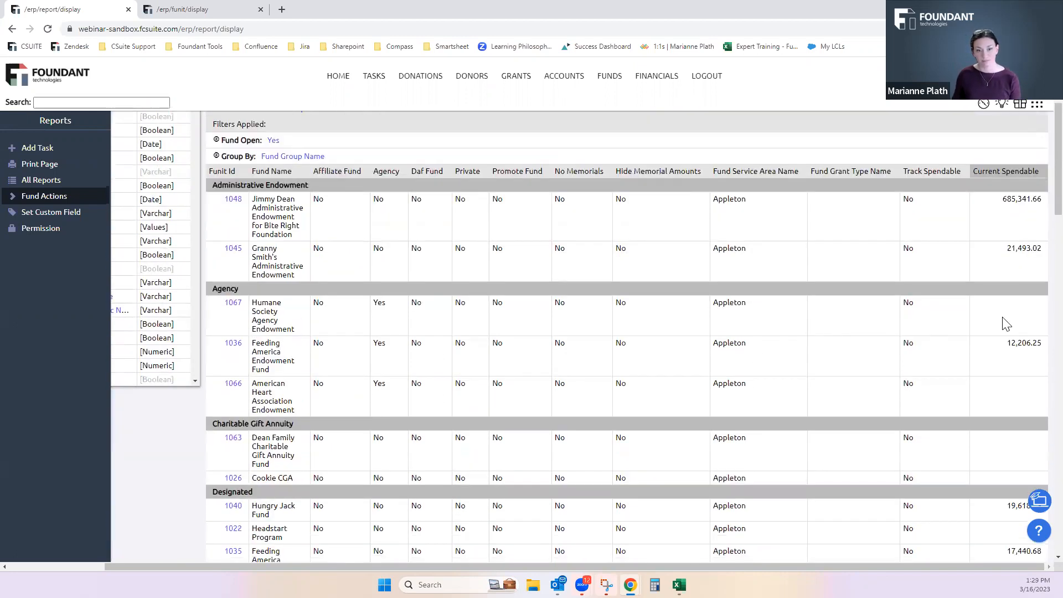
scroll(942, 377, "down", 12)
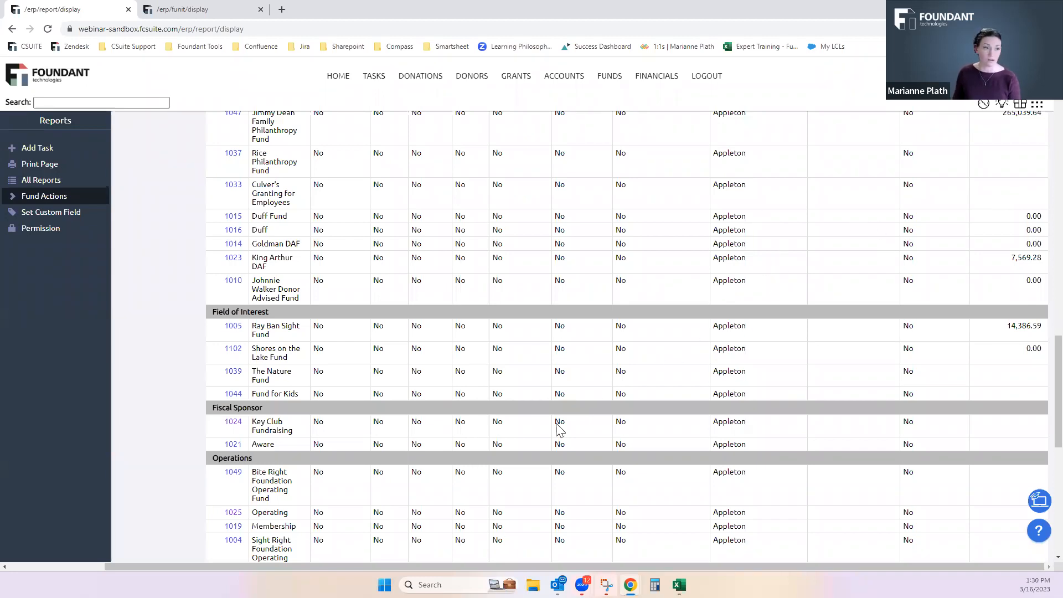
scroll(377, 449, "up", 5)
scroll(377, 448, "up", 10)
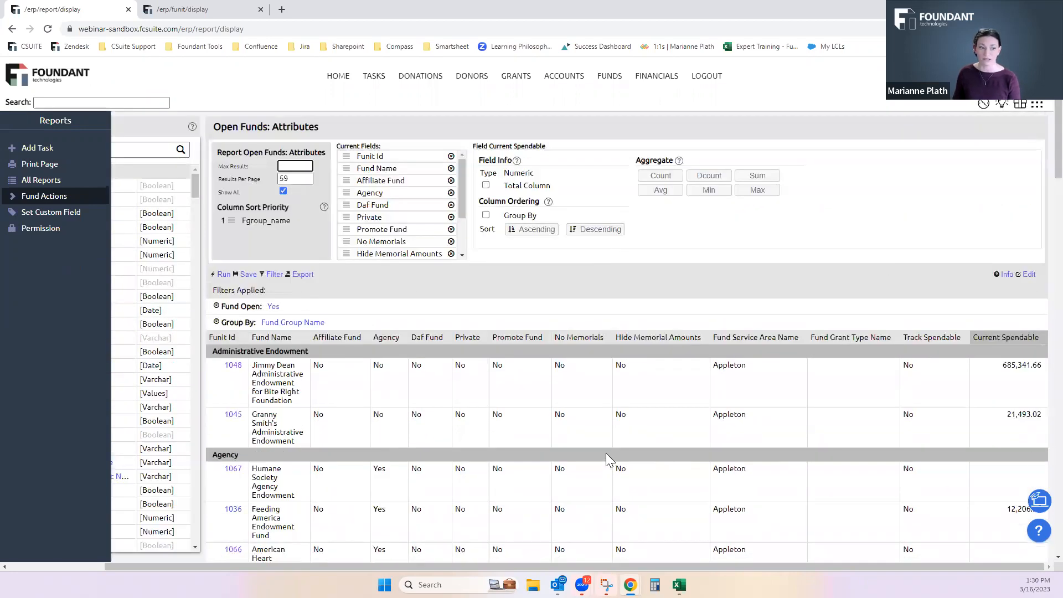
scroll(606, 453, "down", 5)
scroll(404, 418, "down", 7)
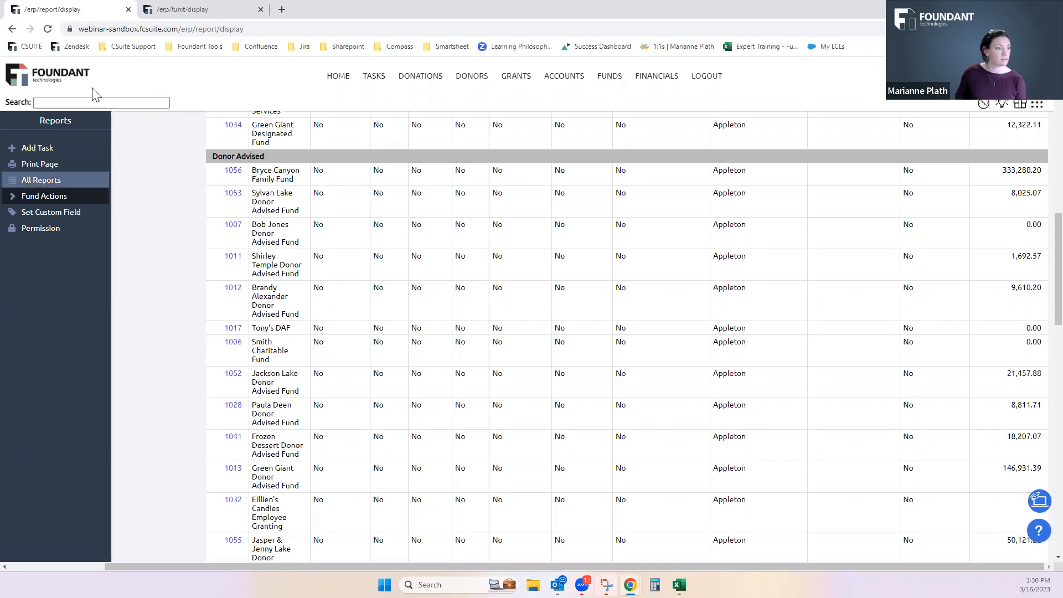
Bring up the main Funds page in the second tab and return to the Open Funds: Attributes report
left_click(232, 10)
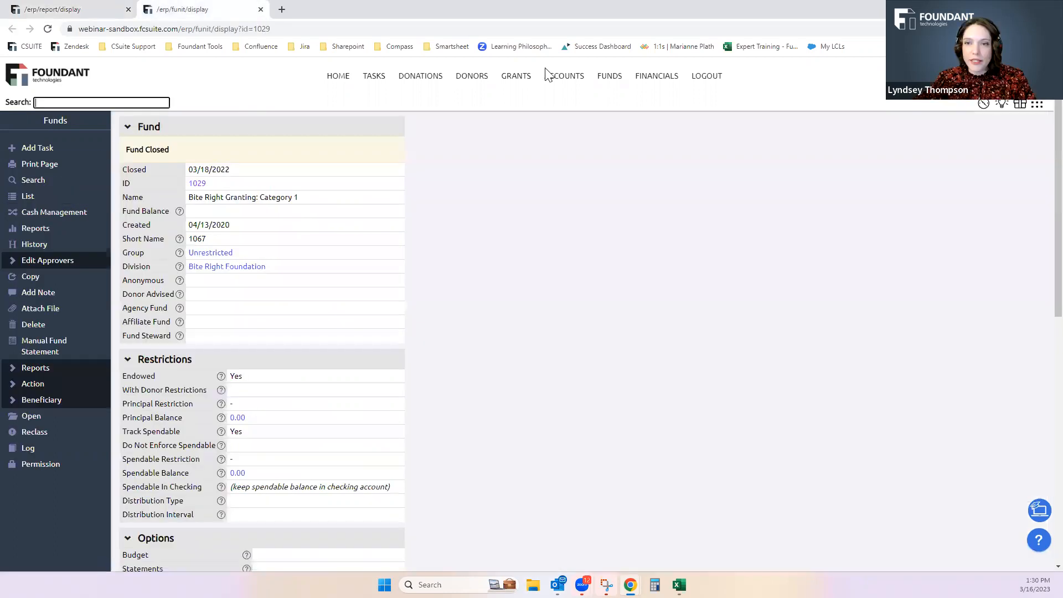
left_click(610, 81)
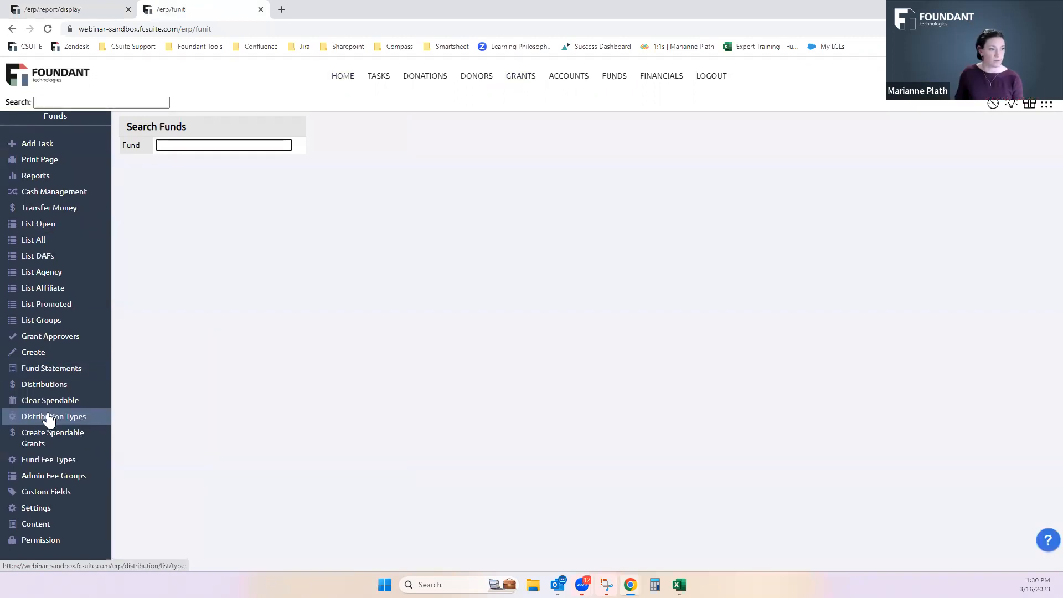
left_click(61, 9)
scroll(458, 269, "up", 5)
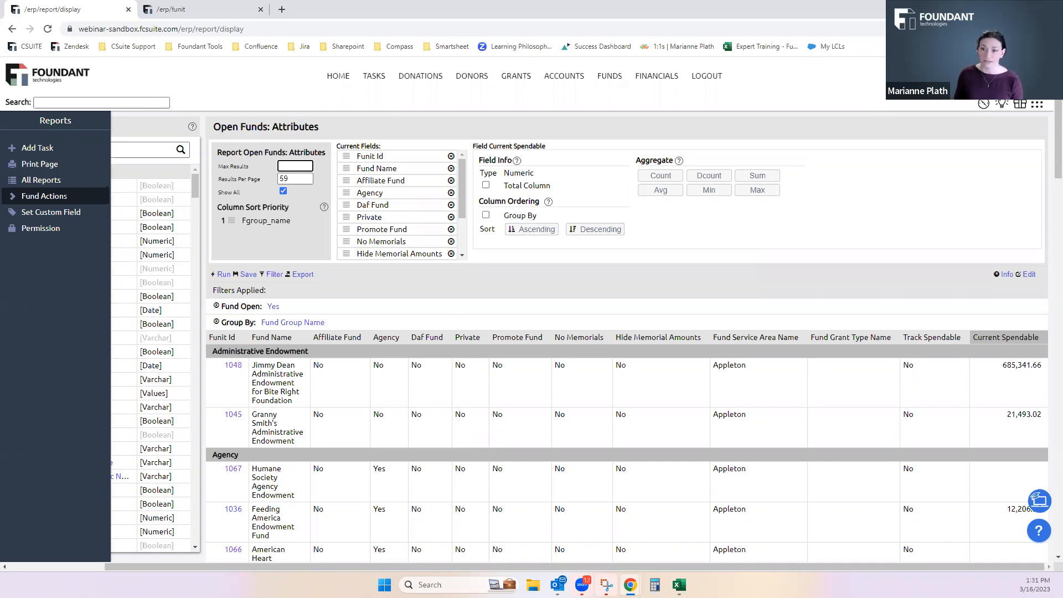
Open Bulk Edit for the open funds and review which columns and groups can be edited, from Names through Distributions
left_click(207, 9)
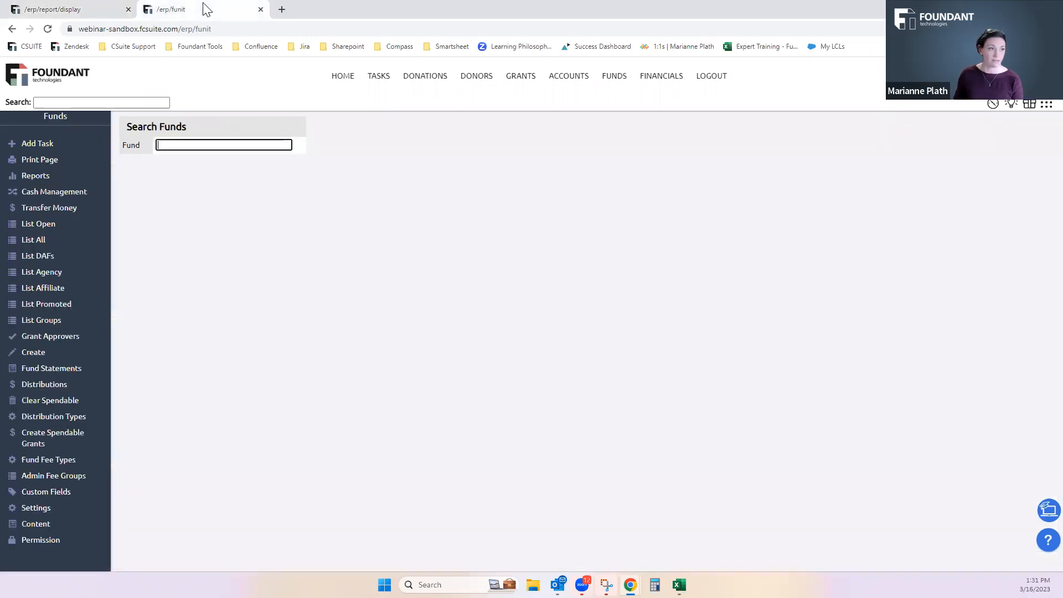
left_click(32, 230)
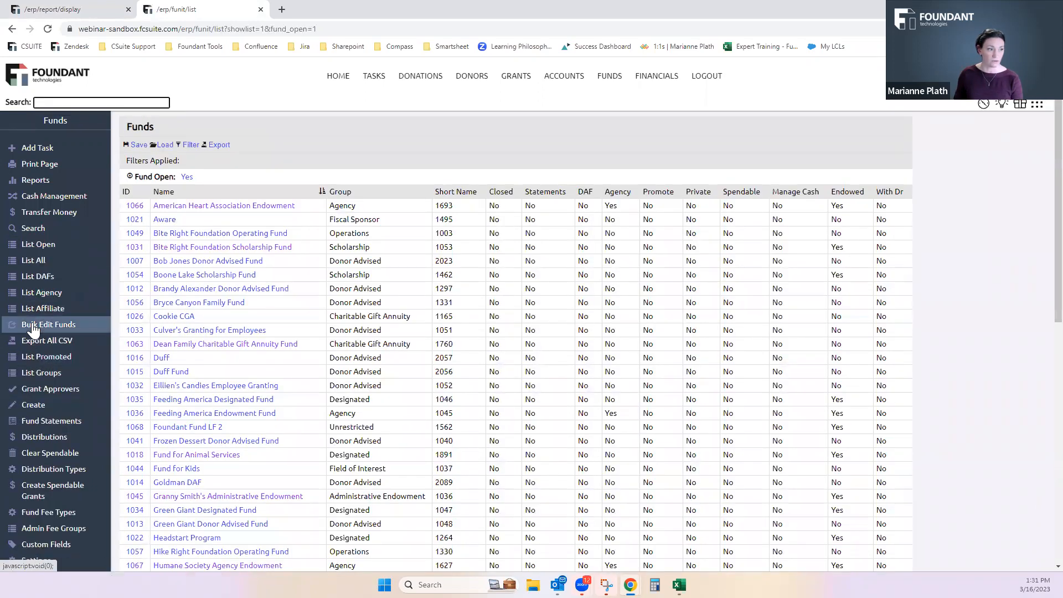
left_click(33, 328)
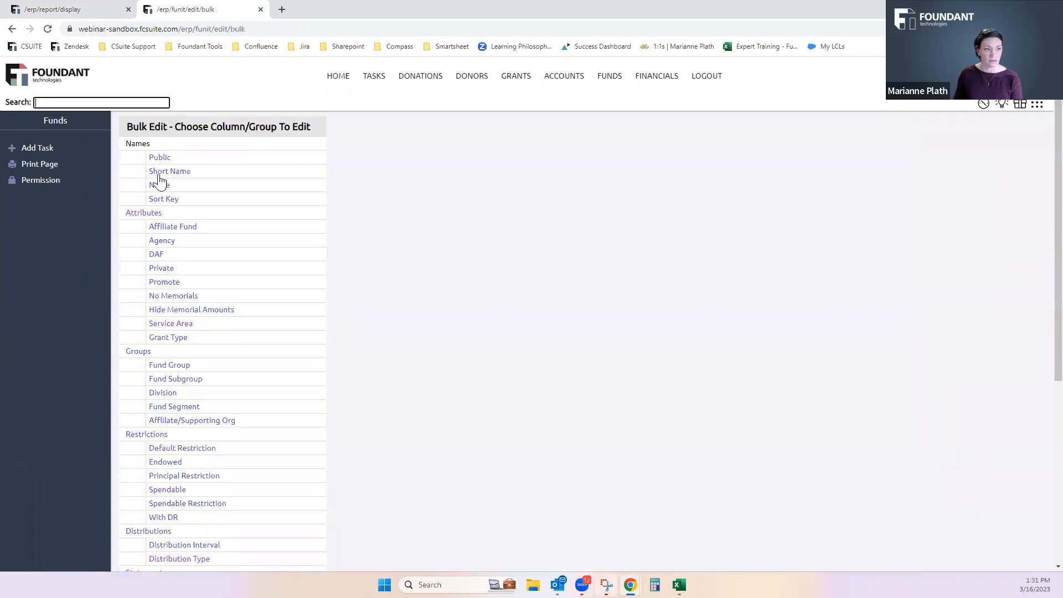
scroll(159, 171, "down", 1)
scroll(157, 267, "down", 4)
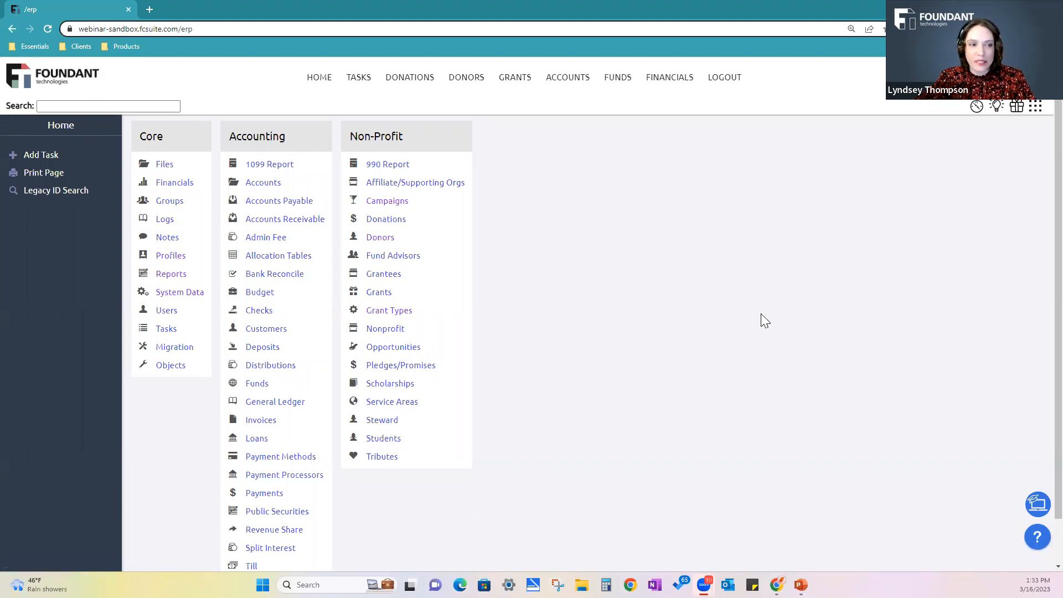
Create a new custom report based on the Profile object from the Custom Reports list
left_click(172, 259)
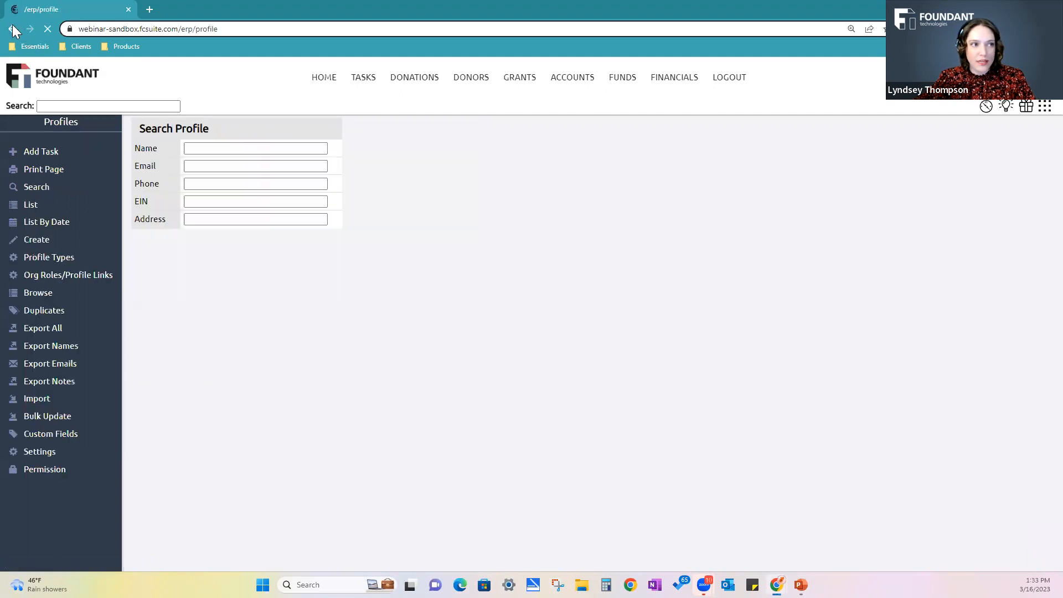
left_click(13, 28)
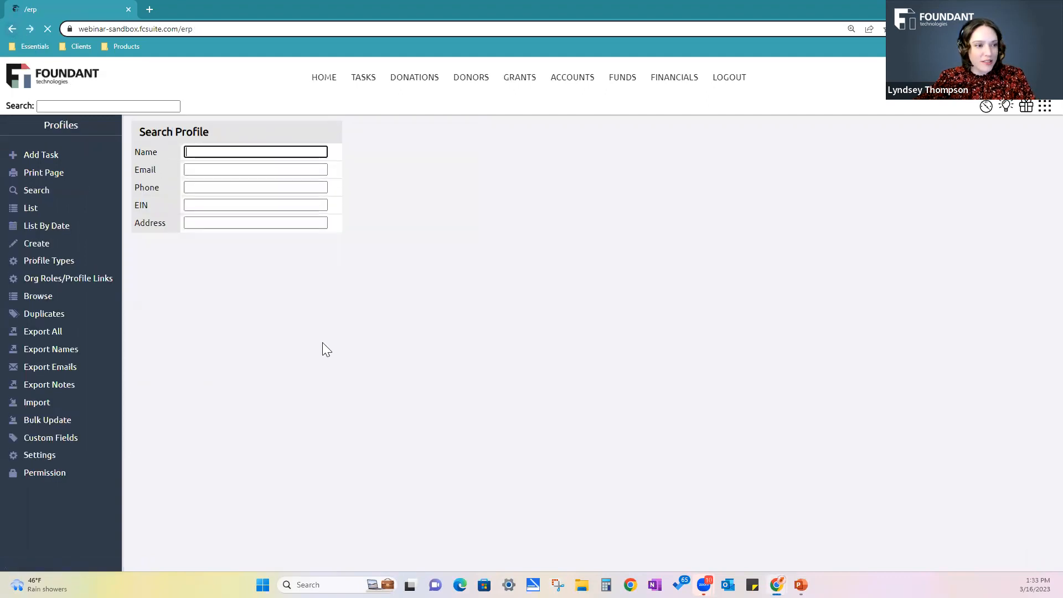
left_click(165, 277)
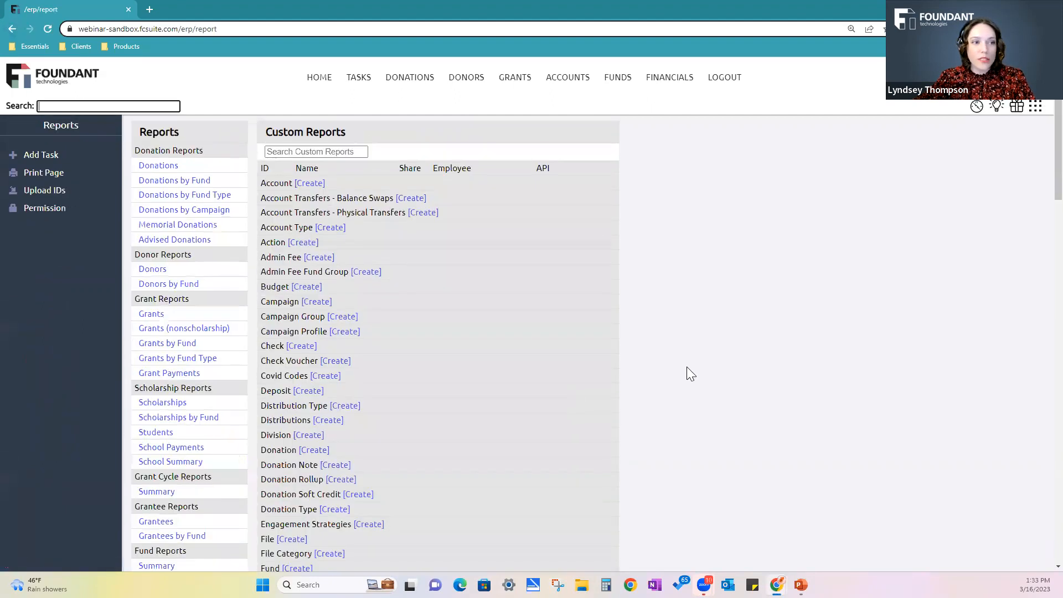
scroll(686, 371, "down", 3)
scroll(687, 368, "down", 12)
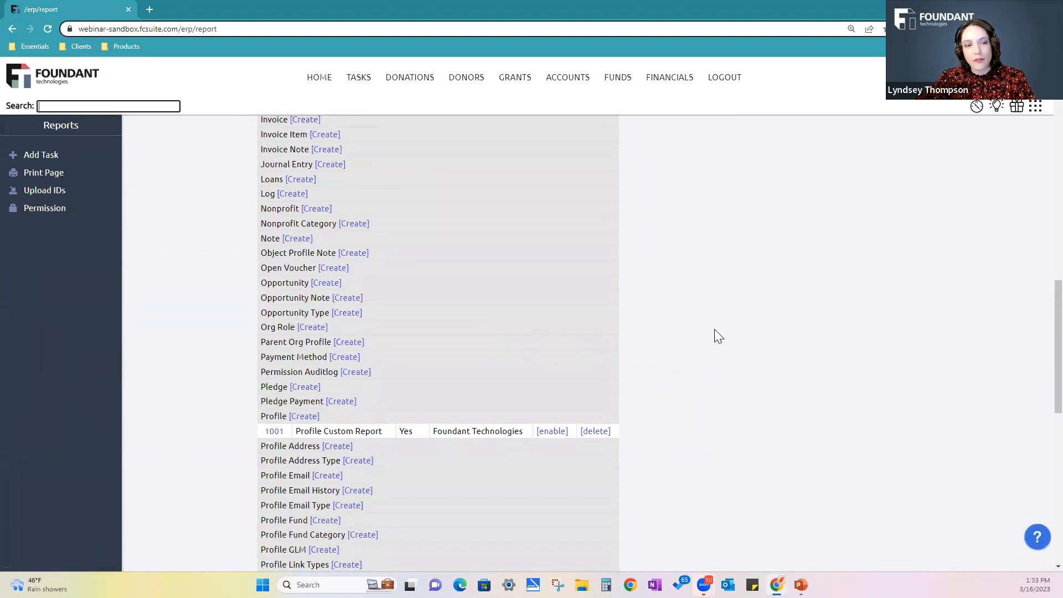
left_click(304, 417)
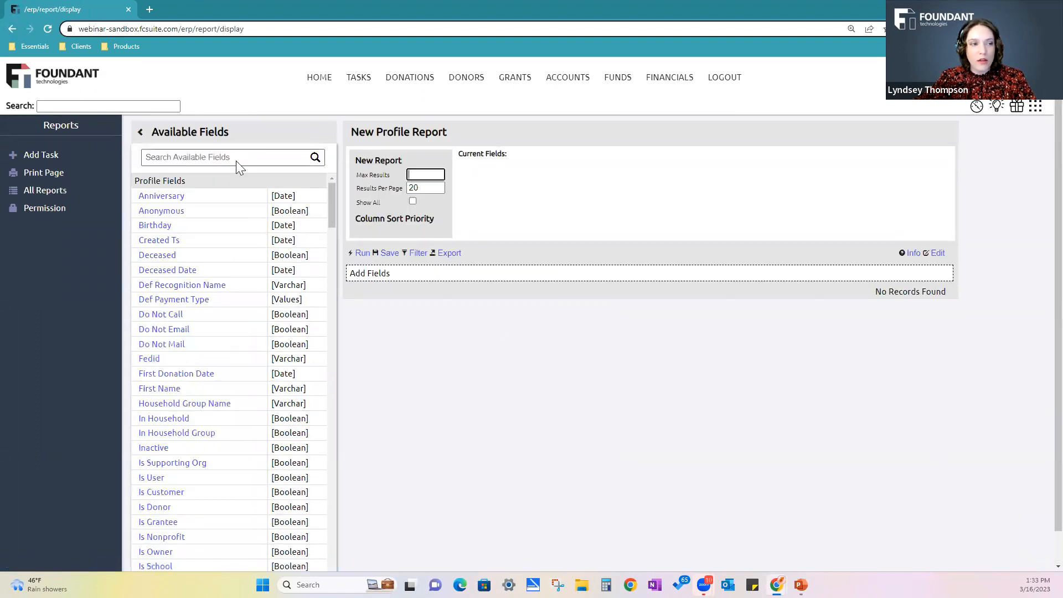
Add the Profile Id and Name fields to the new profile report
left_click(238, 160)
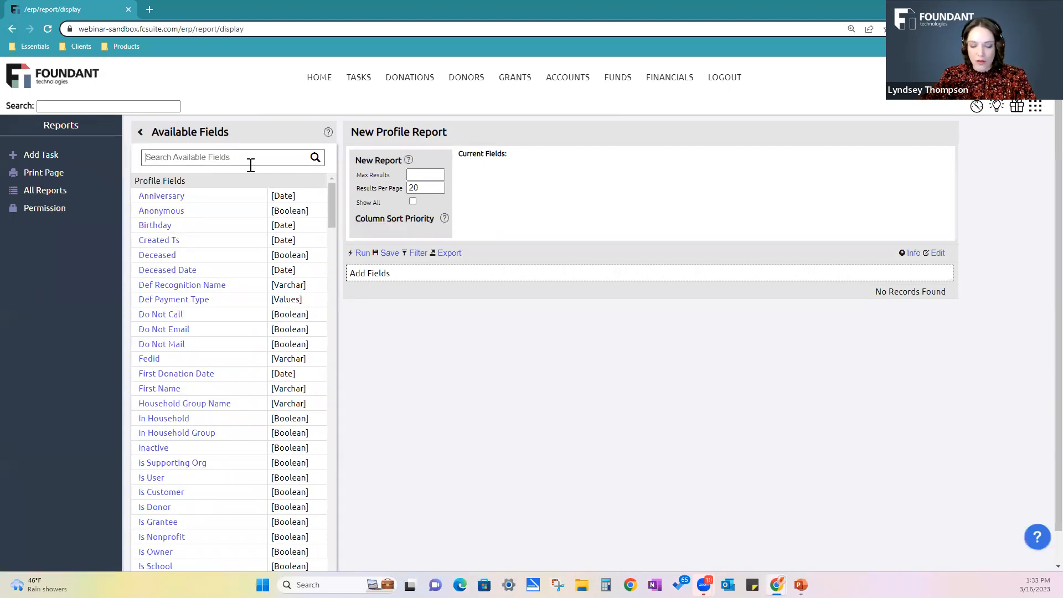
type("profile")
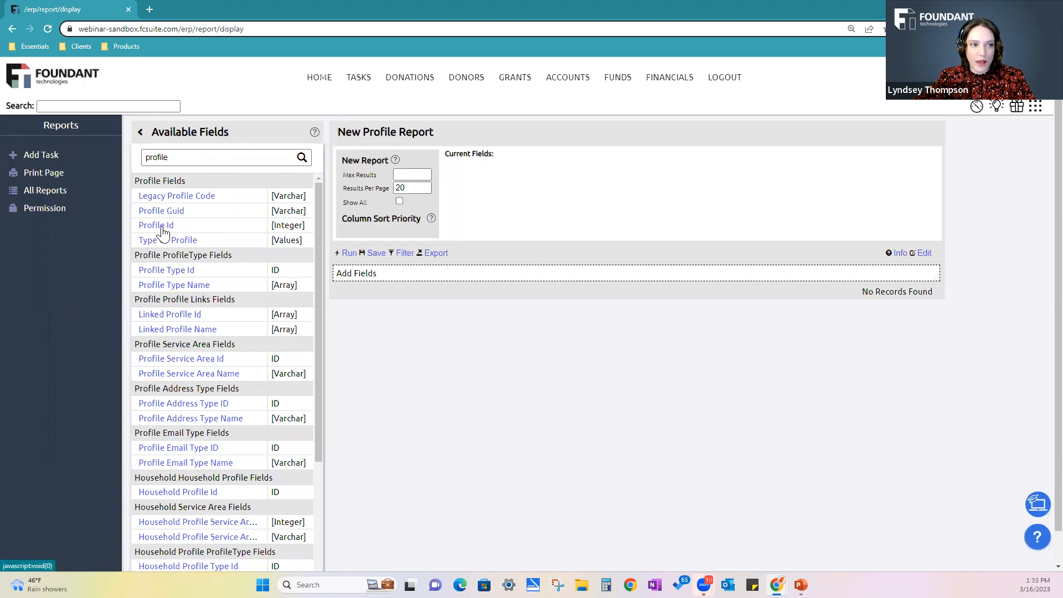
left_click(162, 228)
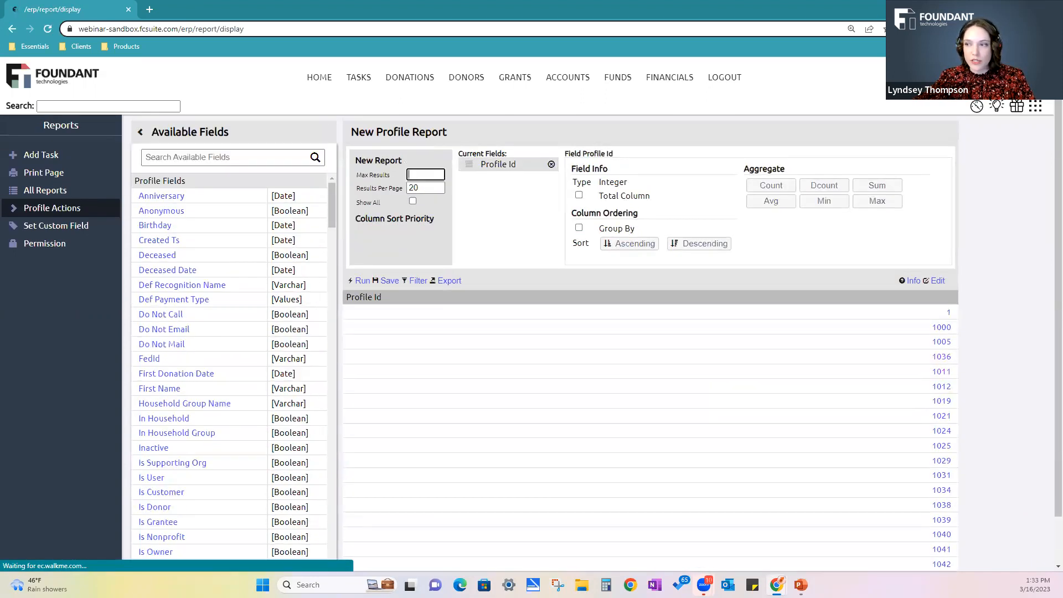
left_click(185, 156)
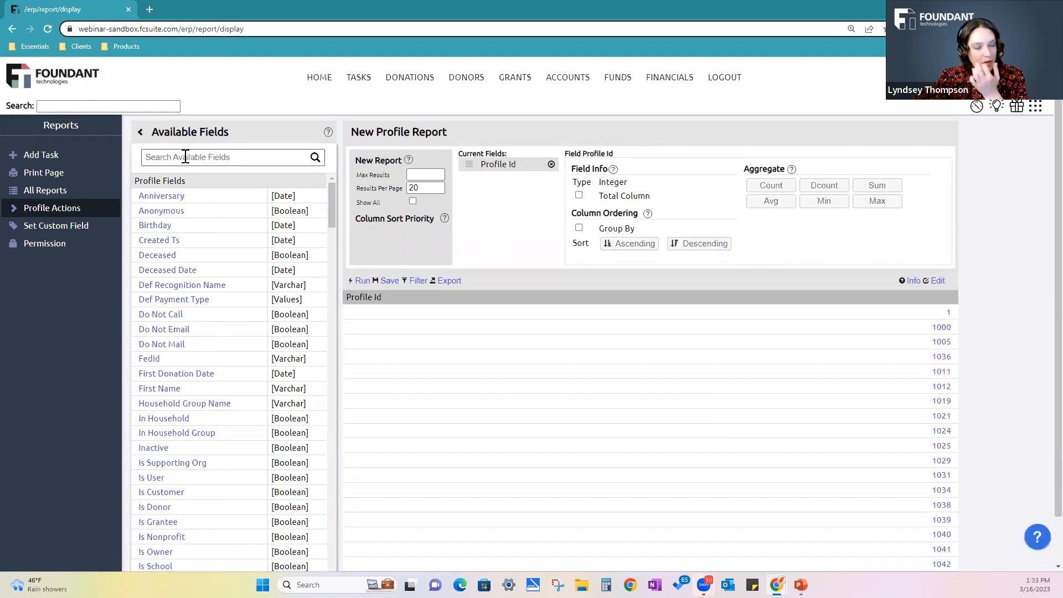
type("name")
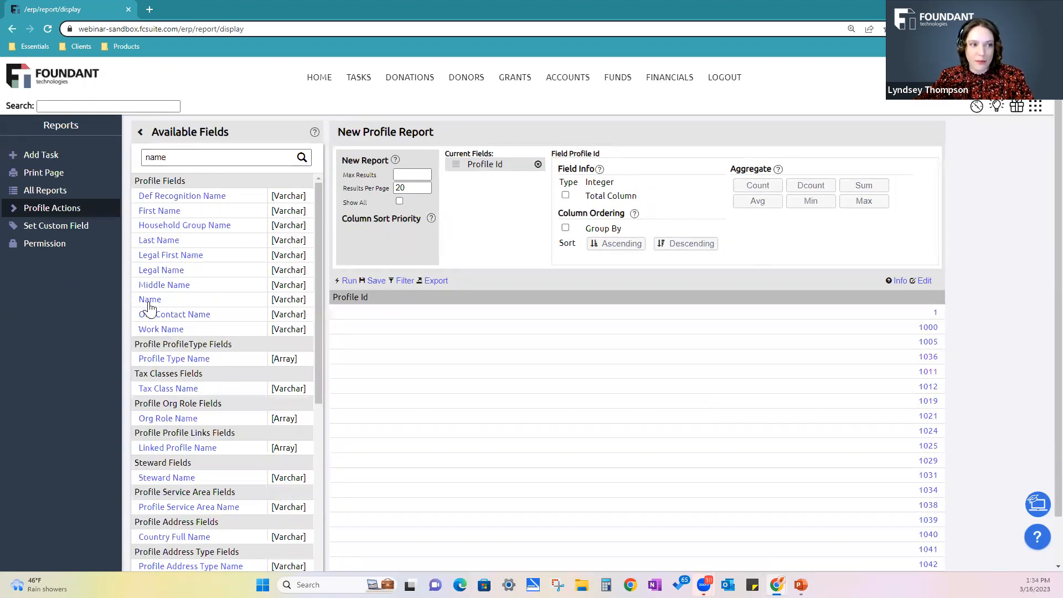
left_click(150, 299)
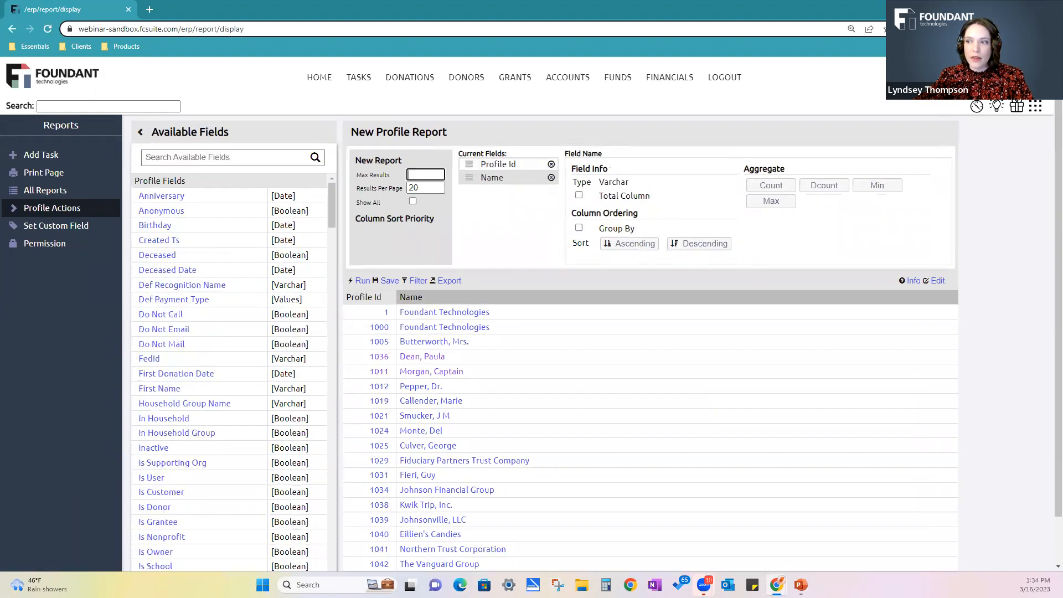
Find the profile type fields and add Profile Type Name to the report
left_click(203, 159)
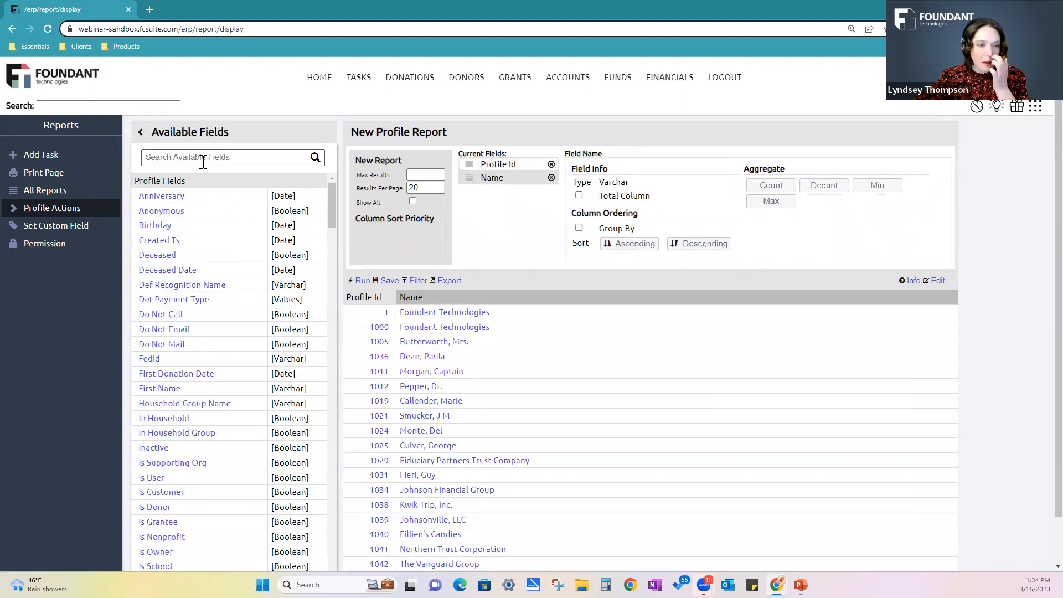
type("profile")
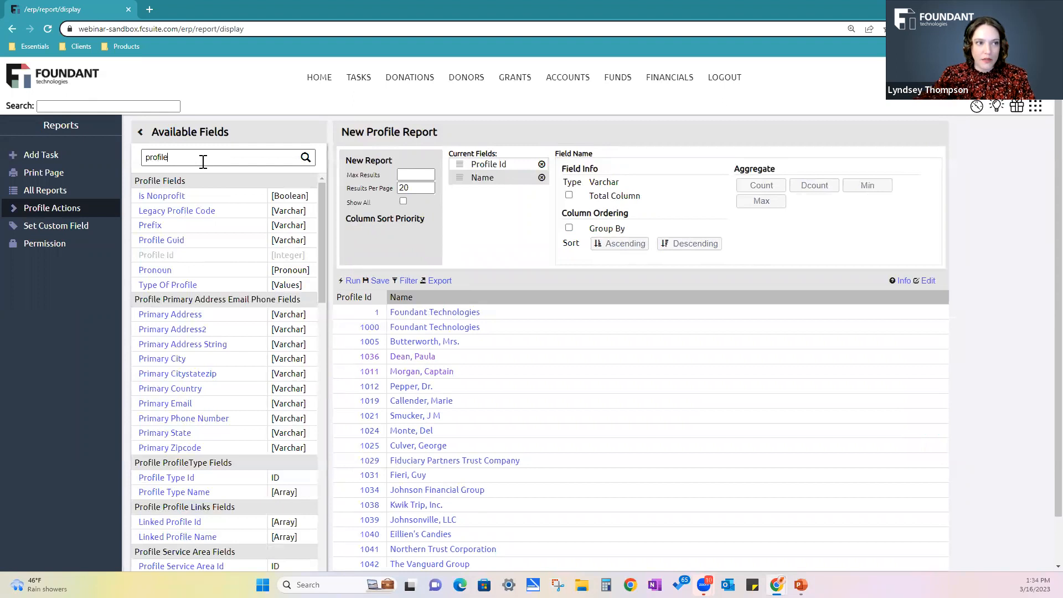
type(" type")
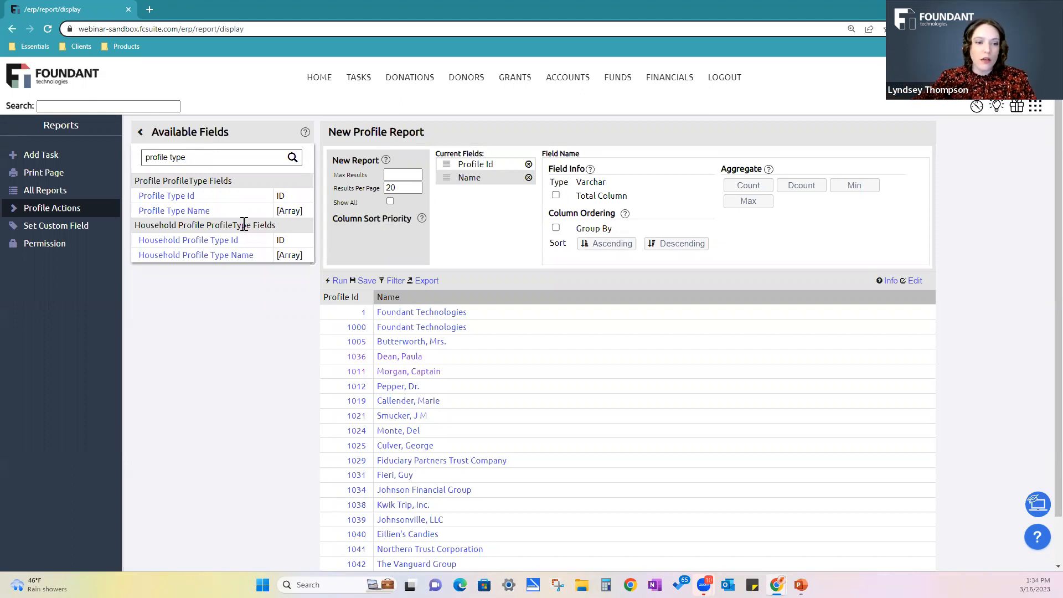
left_click(197, 211)
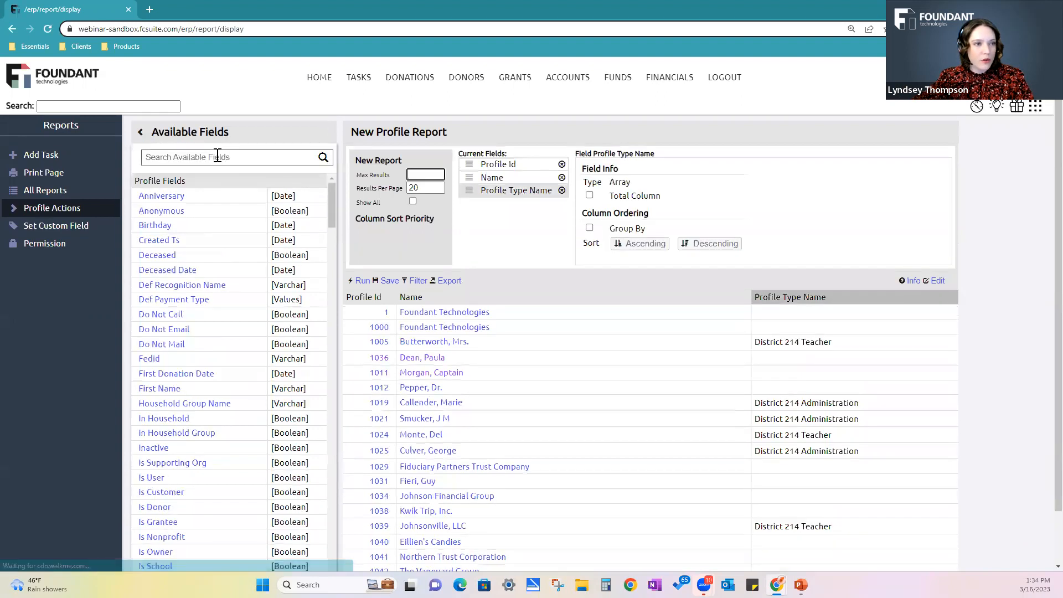
Search the available fields for "phila" and add the Philanthropic Interests field to the profile report
left_click(218, 156)
type("prof")
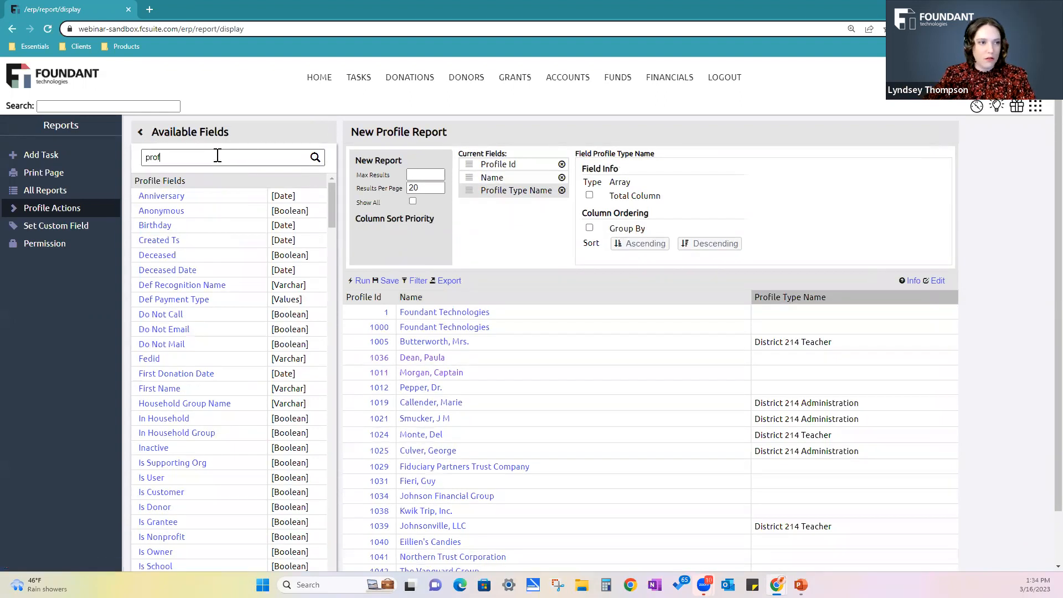
type("i")
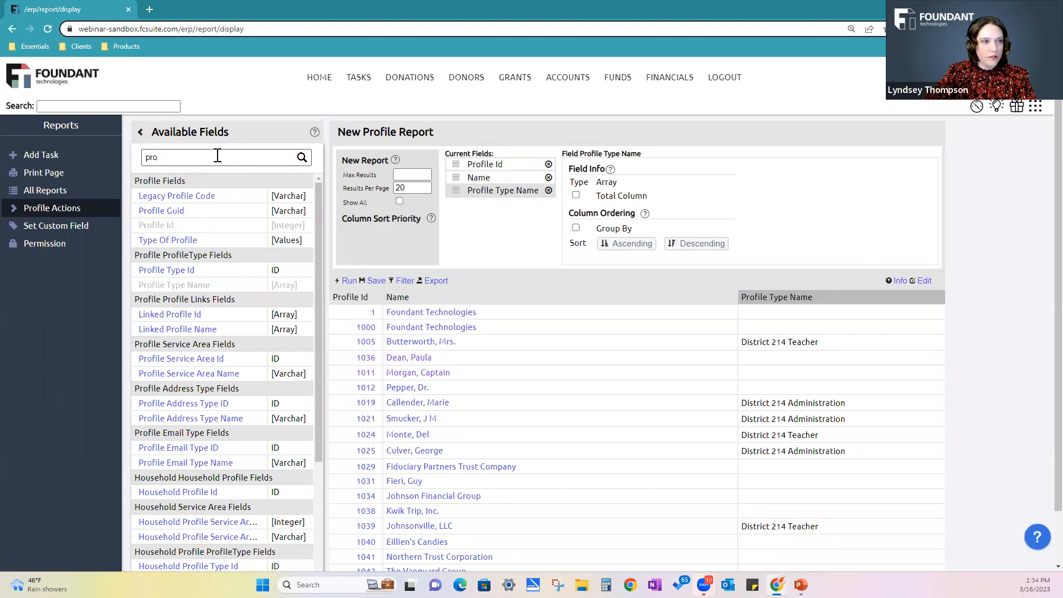
key("BackSpace")
key("BackSpace")
type("hila")
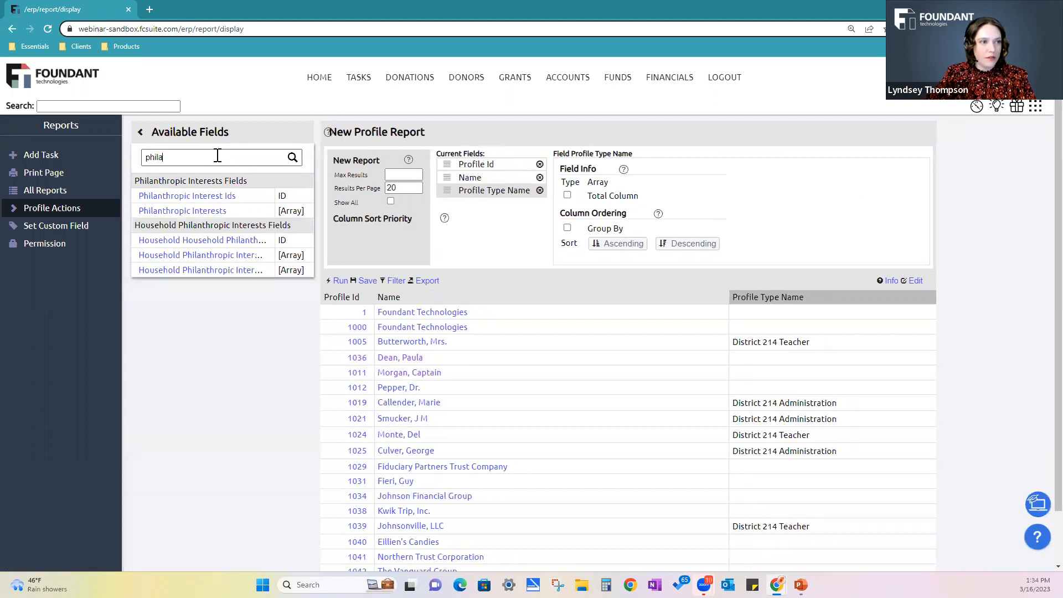
left_click(199, 210)
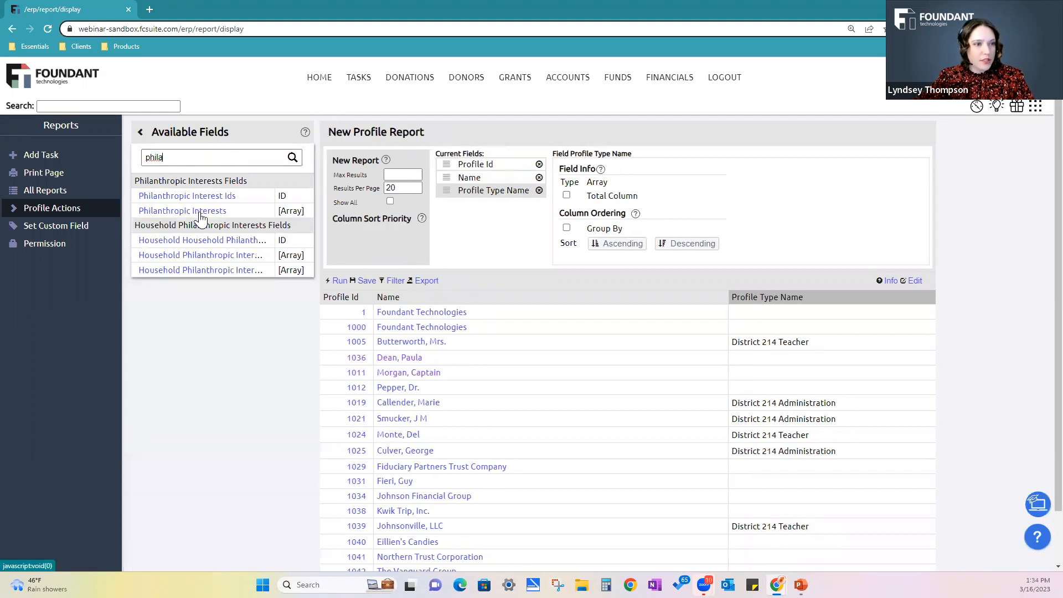
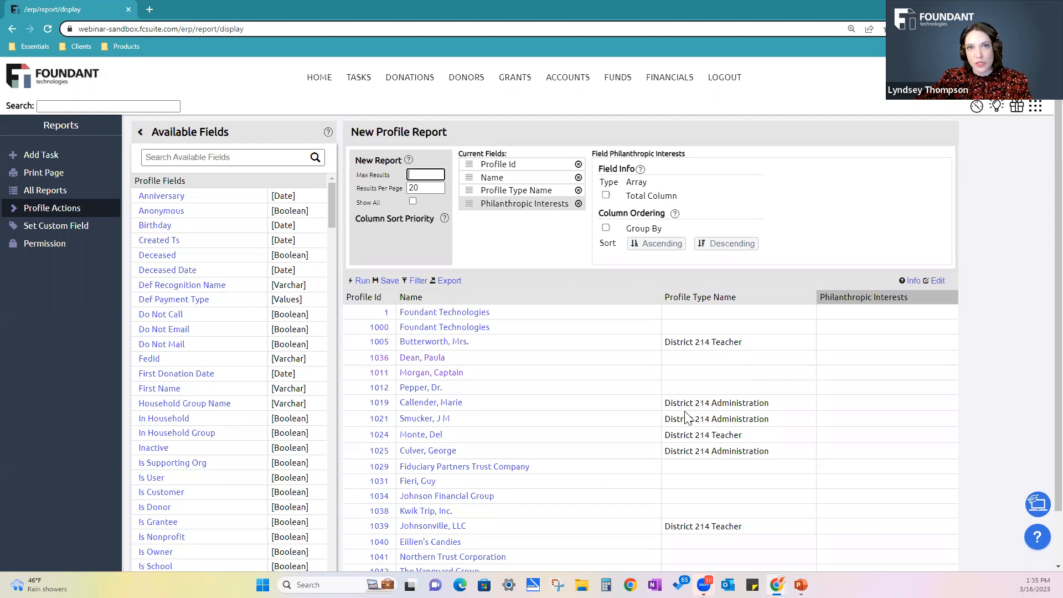
Start a new filter for the profile report, search the filters for "profile type id" and choose Profile Type Id
scroll(687, 418, "down", 1)
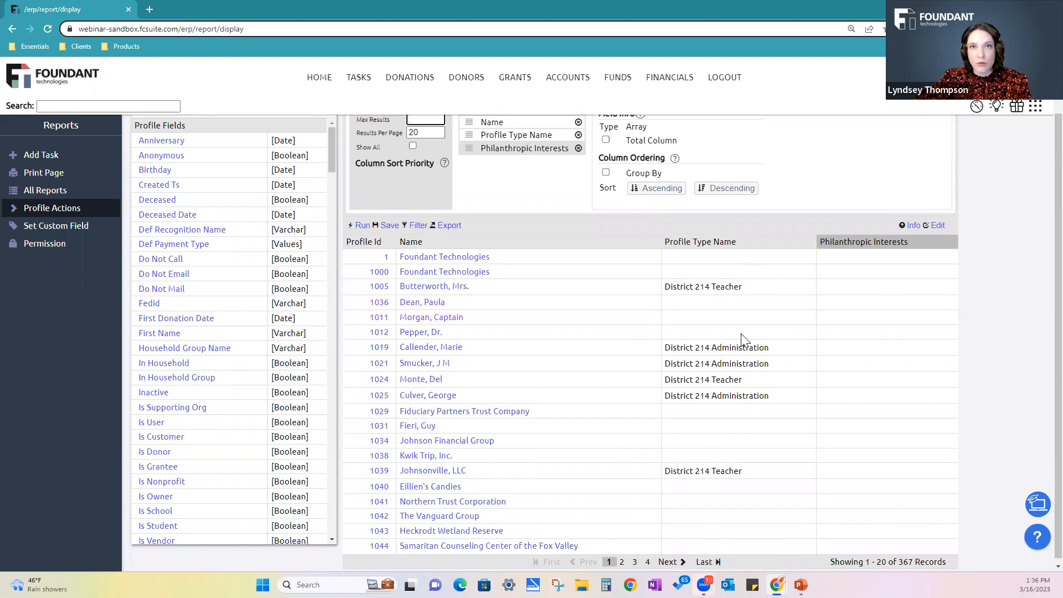
left_click(416, 226)
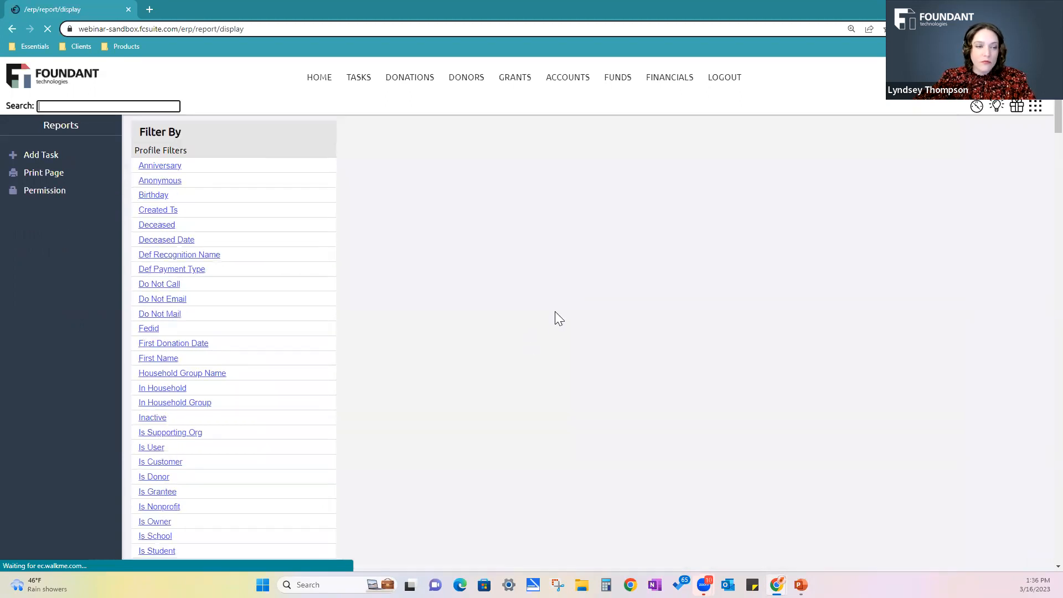
left_click(216, 158)
type("pr")
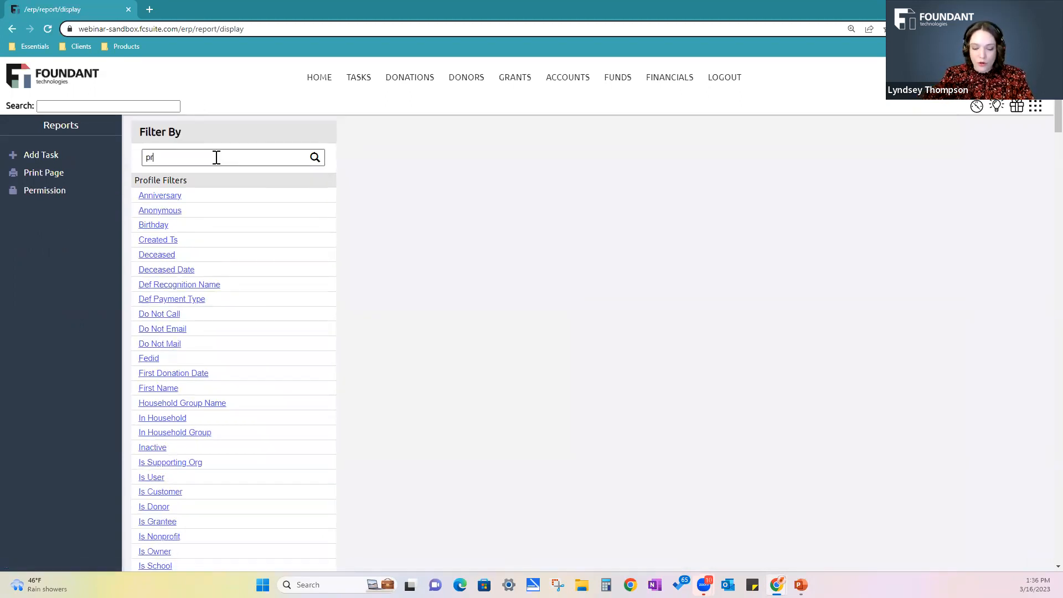
type("ofile type")
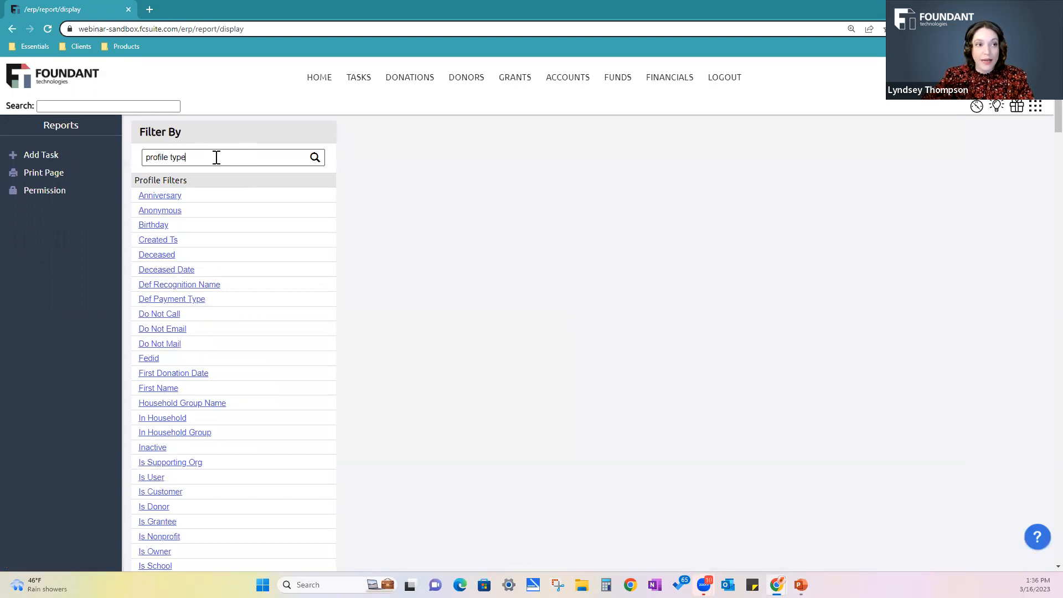
type(" id")
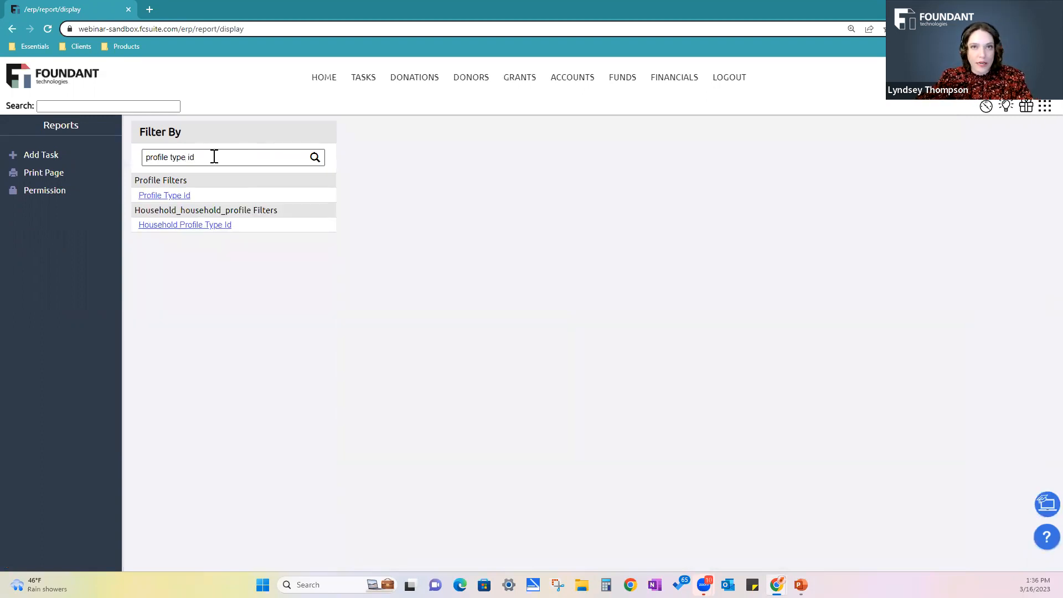
left_click(169, 198)
Show the profile types as checkboxes and filter the report to District 214 Administration or District 214 Teacher
left_click(302, 202)
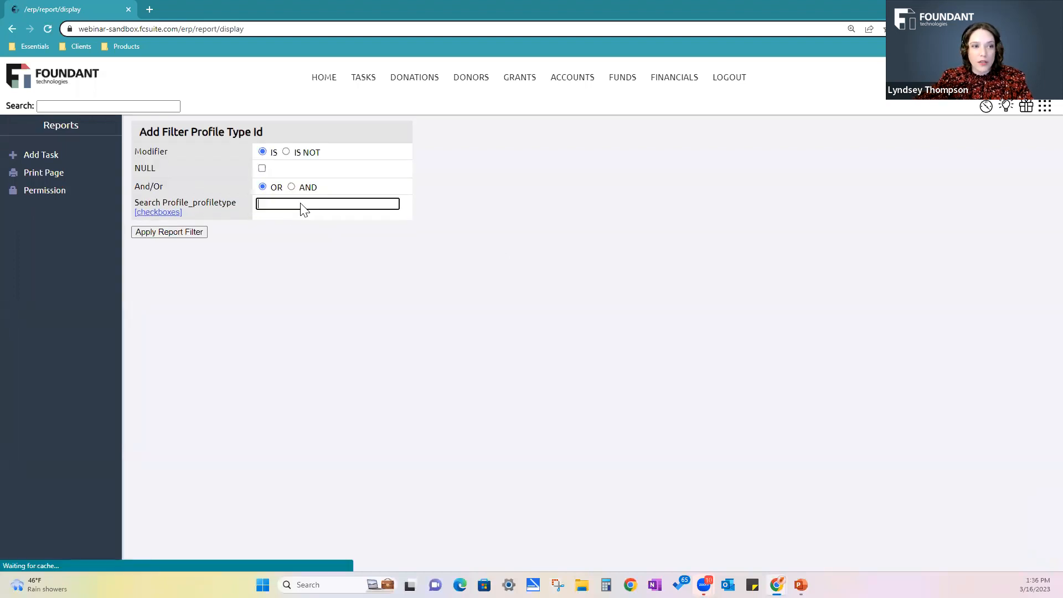
left_click(172, 214)
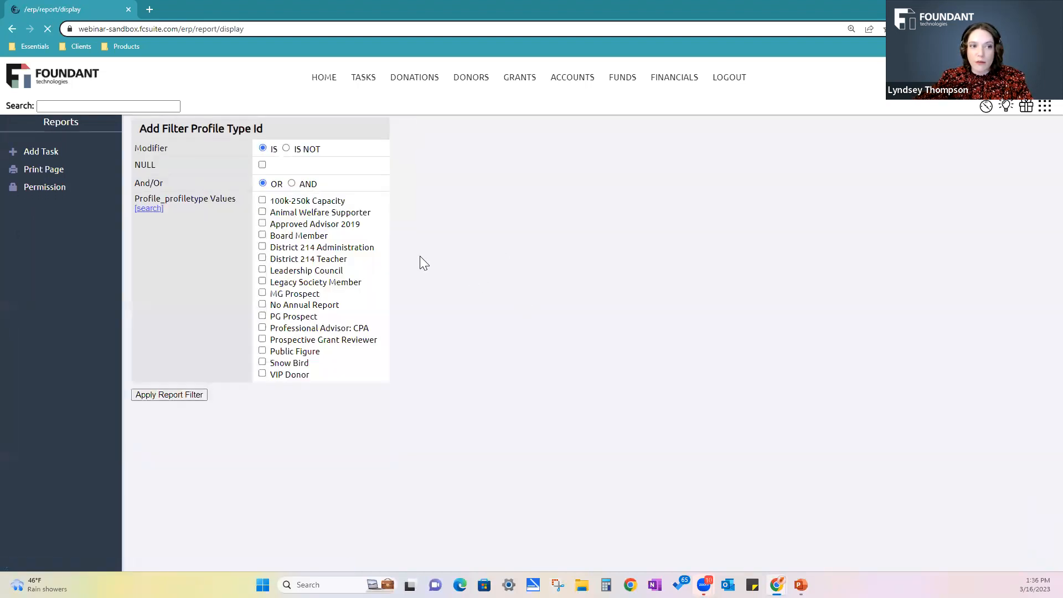
left_click(263, 252)
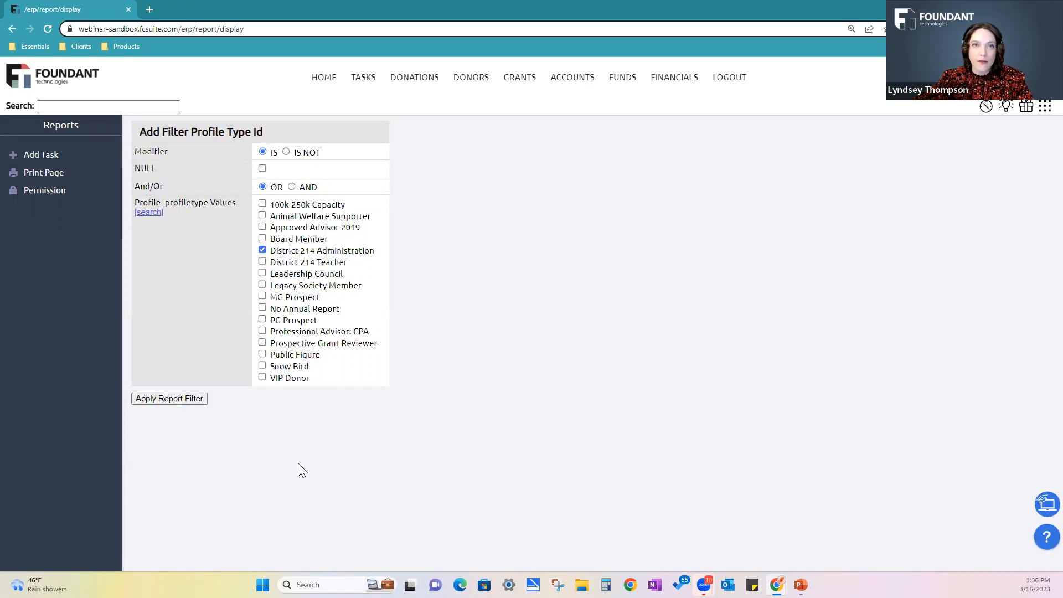
left_click(262, 261)
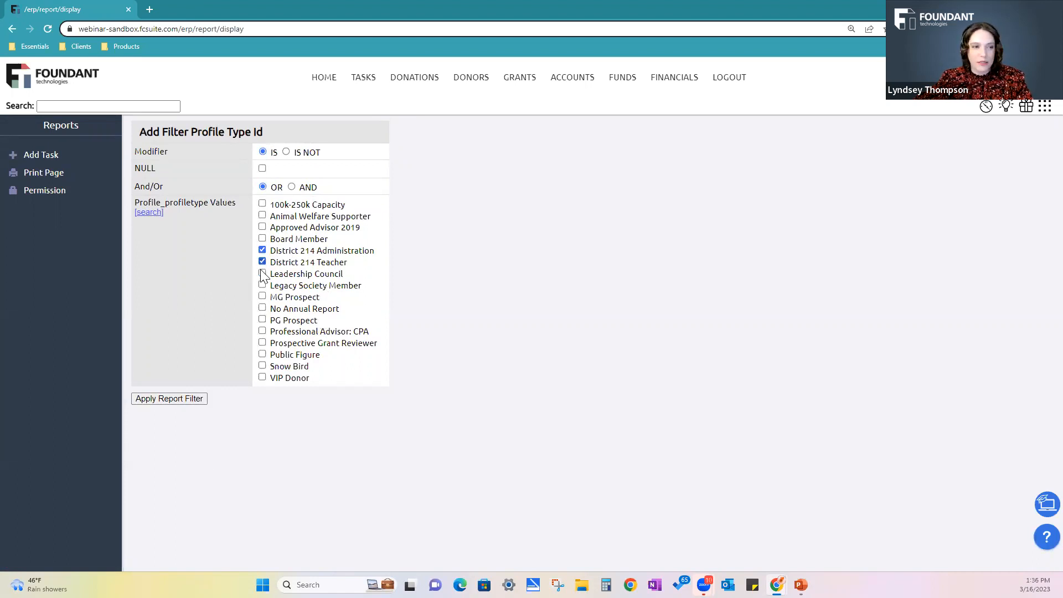
left_click(183, 398)
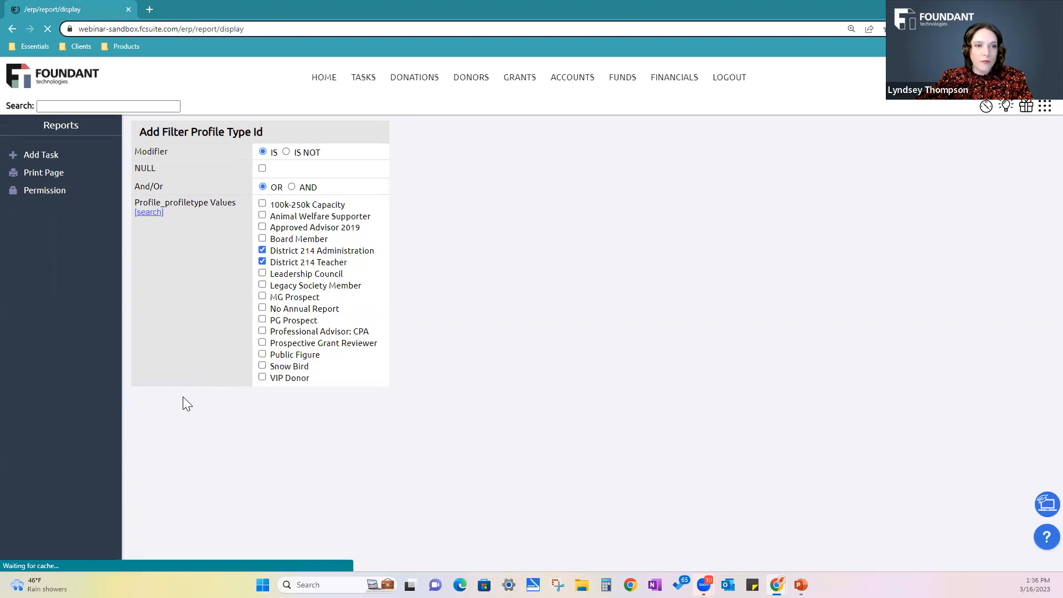
scroll(699, 423, "down", 2)
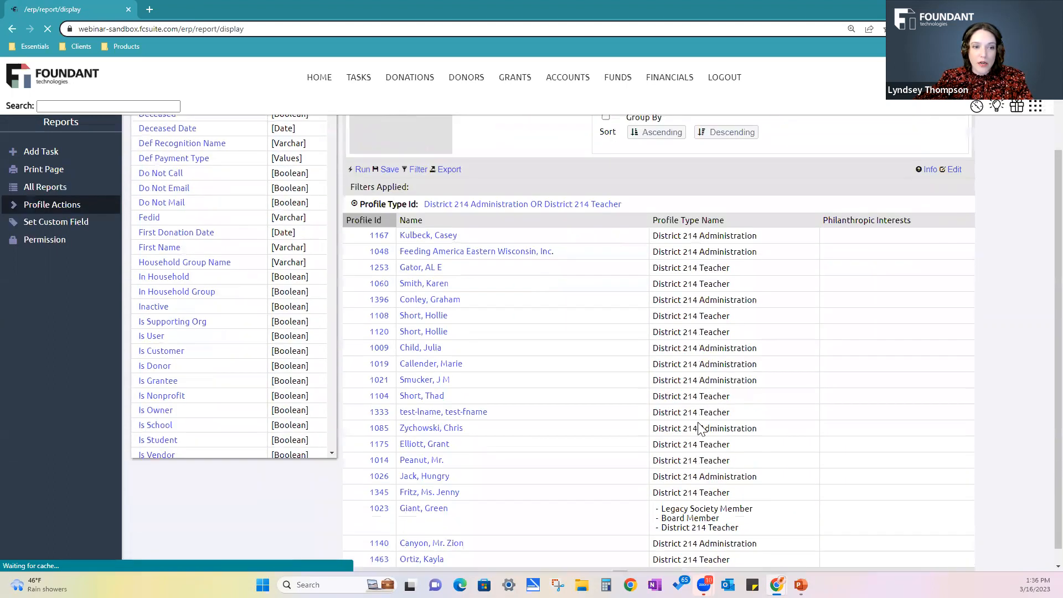
scroll(704, 391, "down", 1)
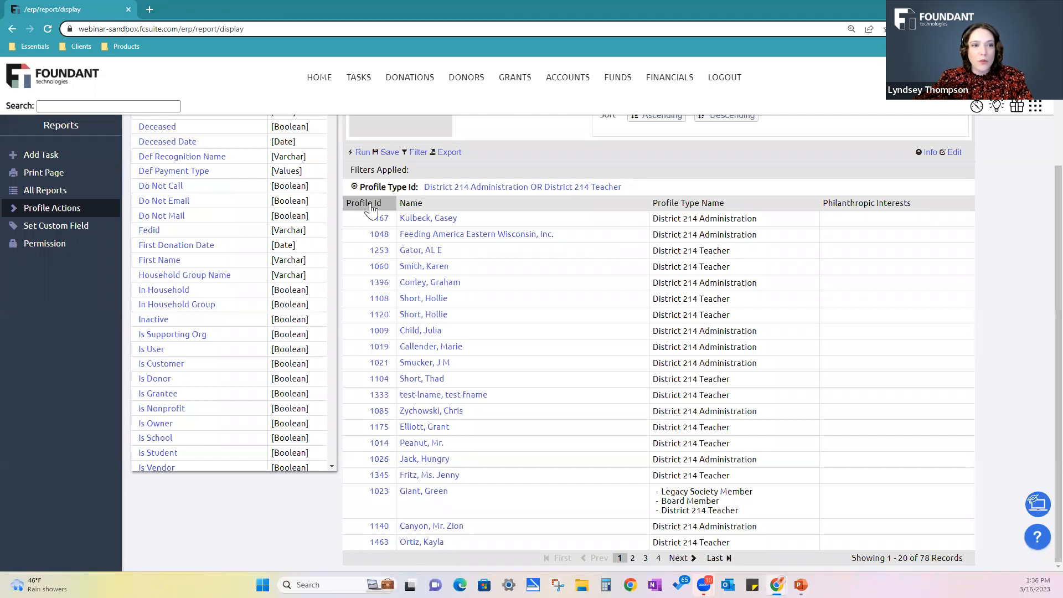
Bulk-add the philanthropic interest "B: Education" to all profiles in the filtered report and confirm the operation
left_click(16, 209)
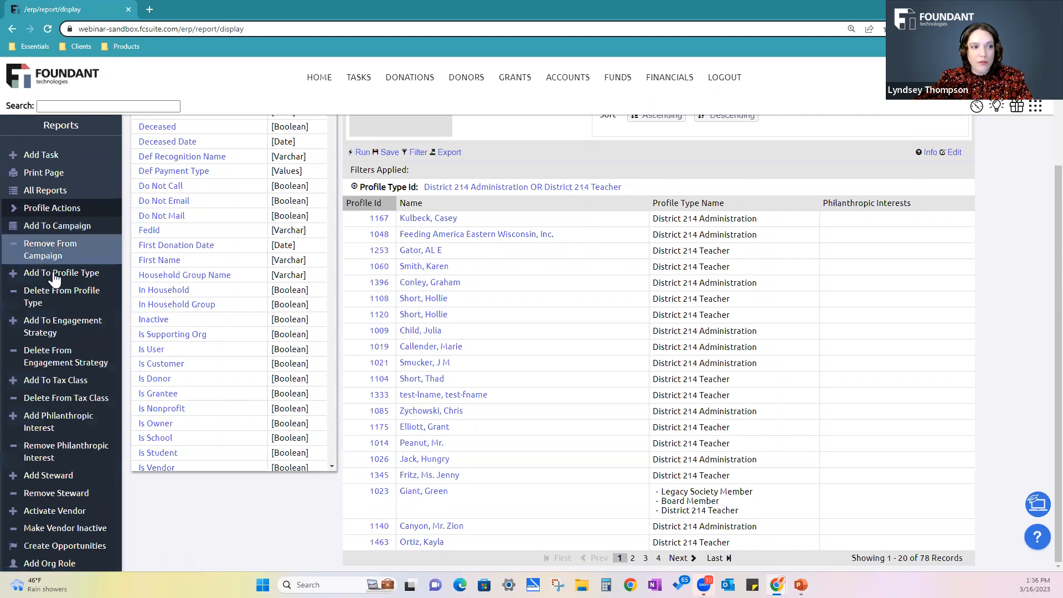
scroll(52, 328, "down", 2)
scroll(52, 331, "down", 1)
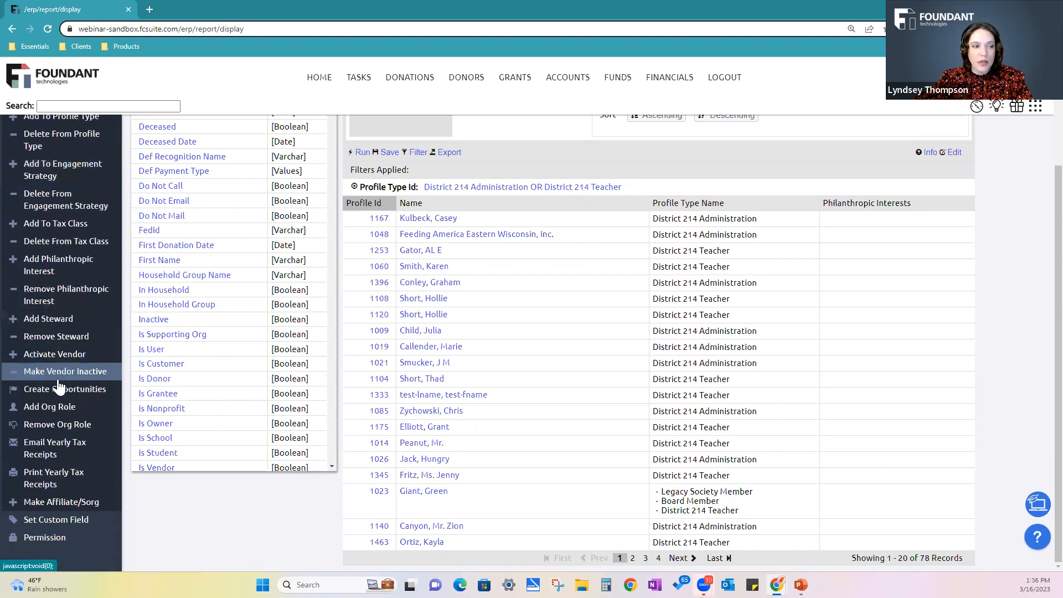
scroll(60, 382, "up", 3)
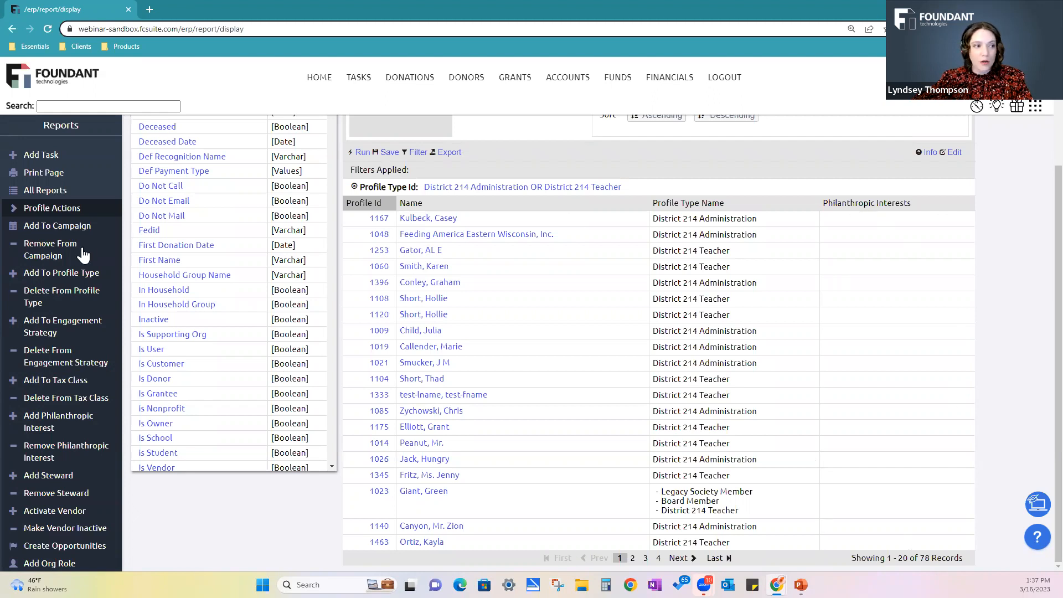
left_click(47, 426)
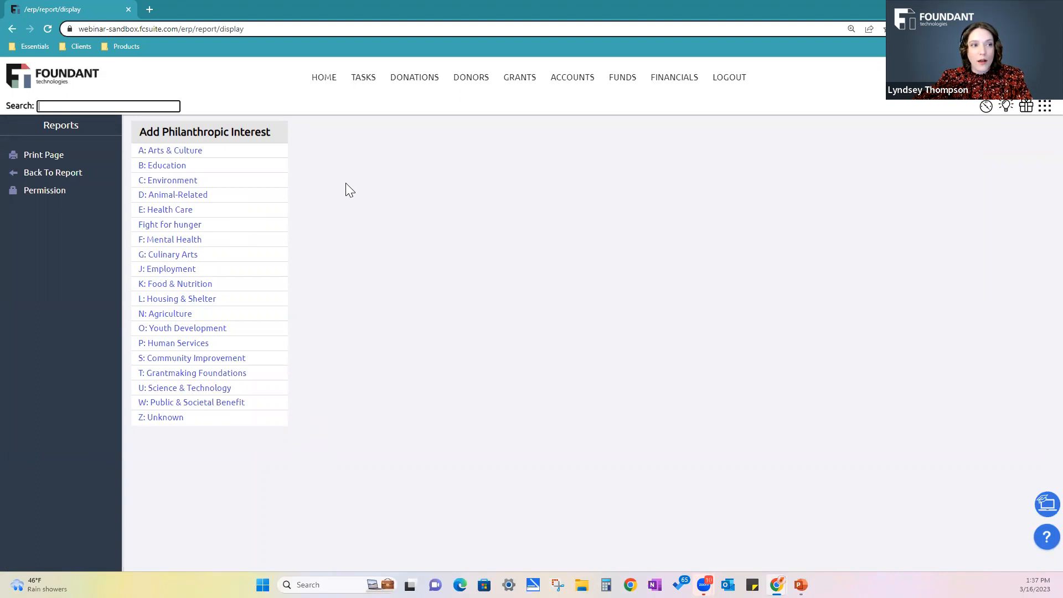
left_click(163, 166)
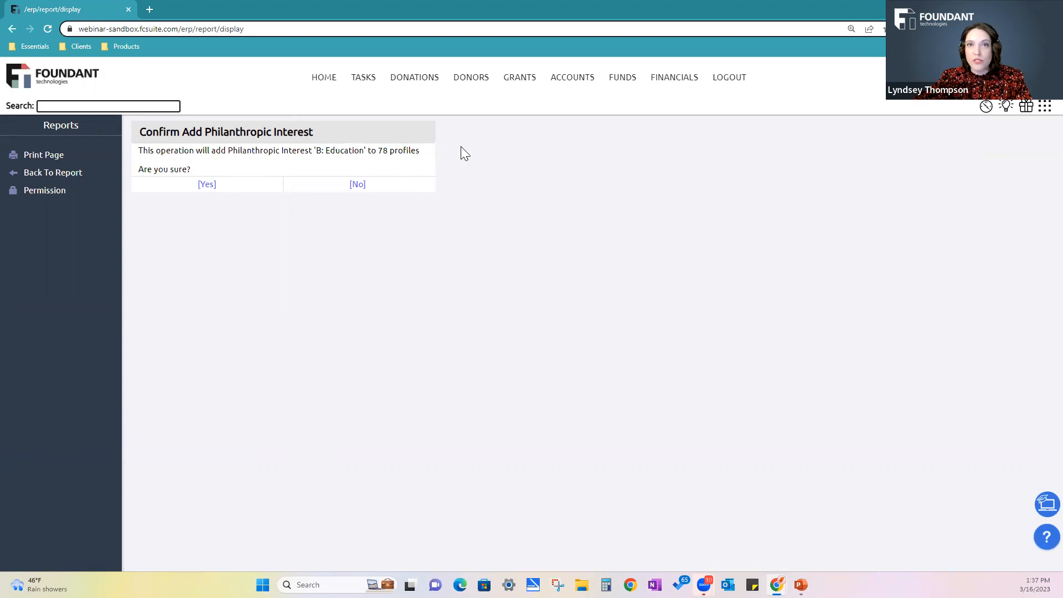
left_click(207, 186)
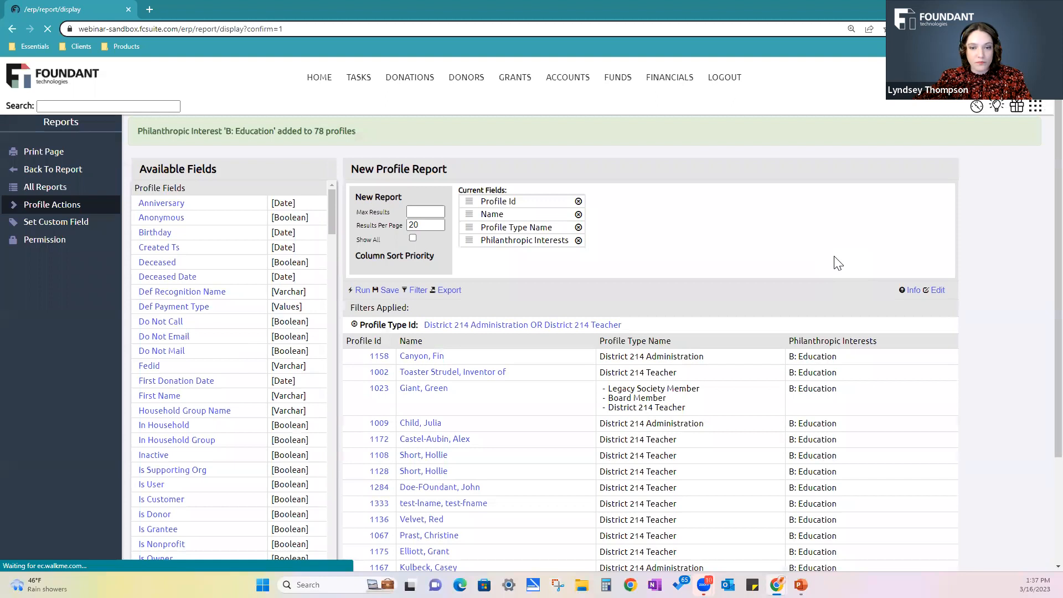
Review the Philanthropic Interests column and the applied filter across the report's profiles
scroll(838, 264, "down", 2)
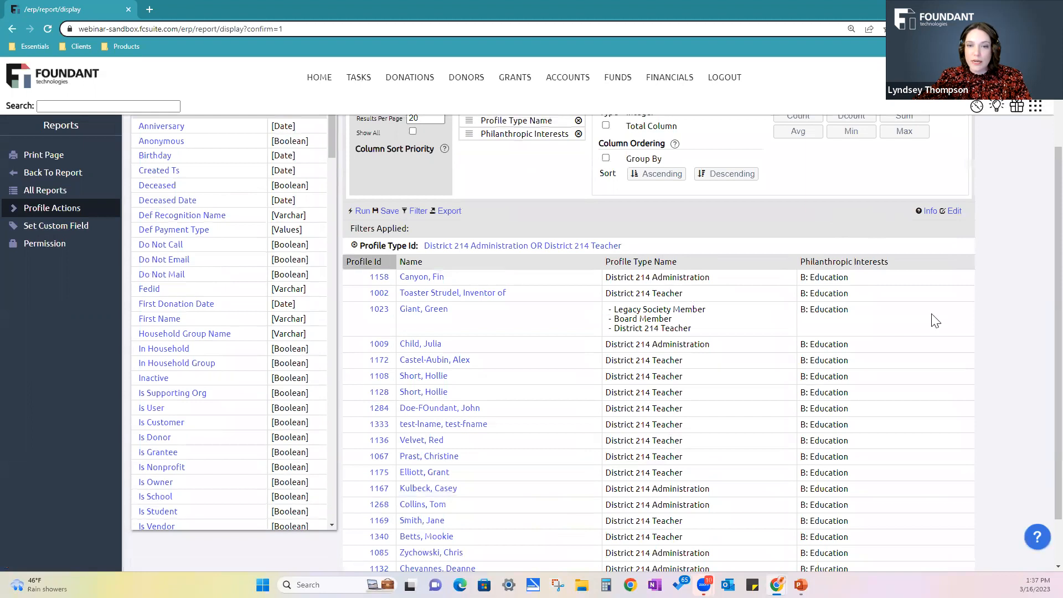
scroll(935, 321, "down", 1)
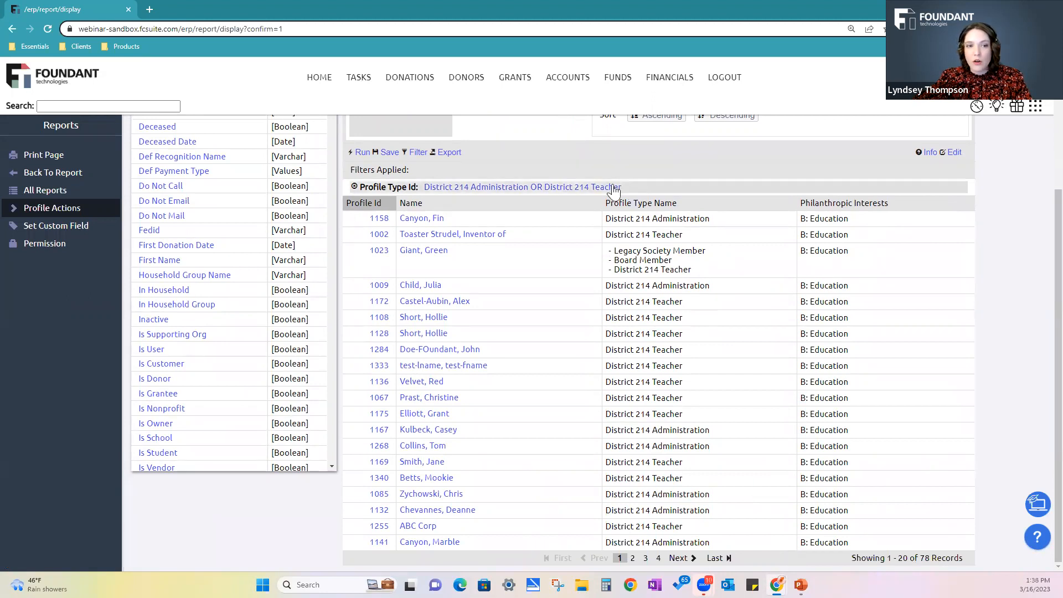
scroll(582, 445, "up", 3)
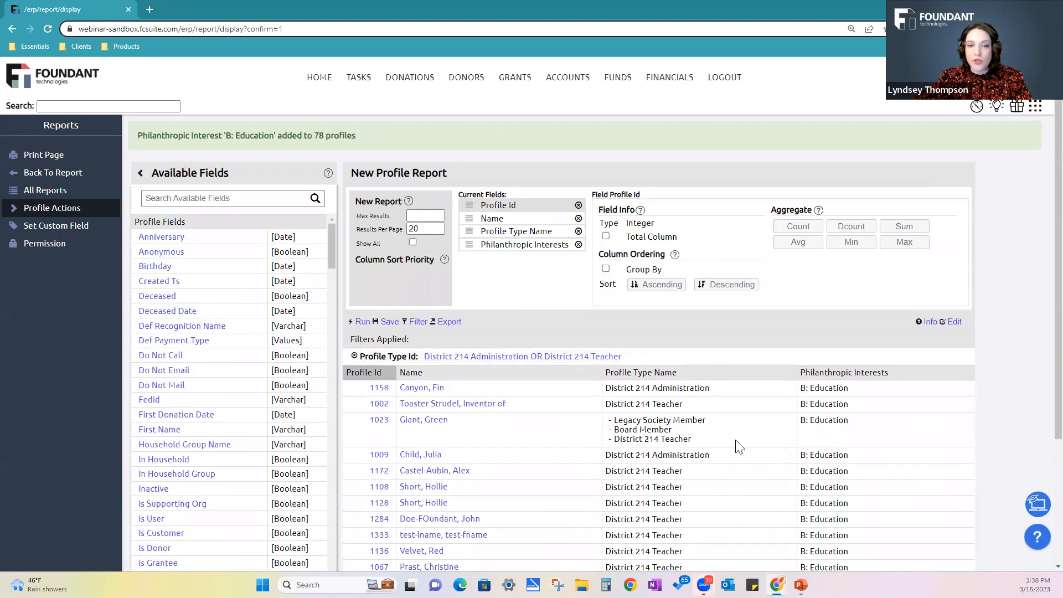
scroll(736, 446, "down", 2)
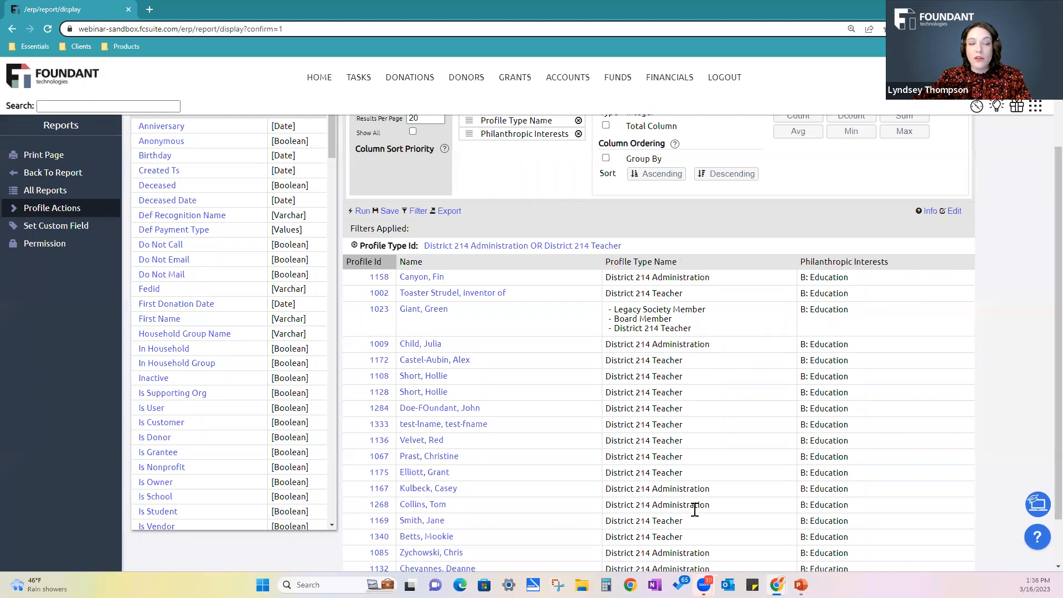
Examine the available bulk profile actions, return to the plain report view and list the actions again
left_click(11, 210)
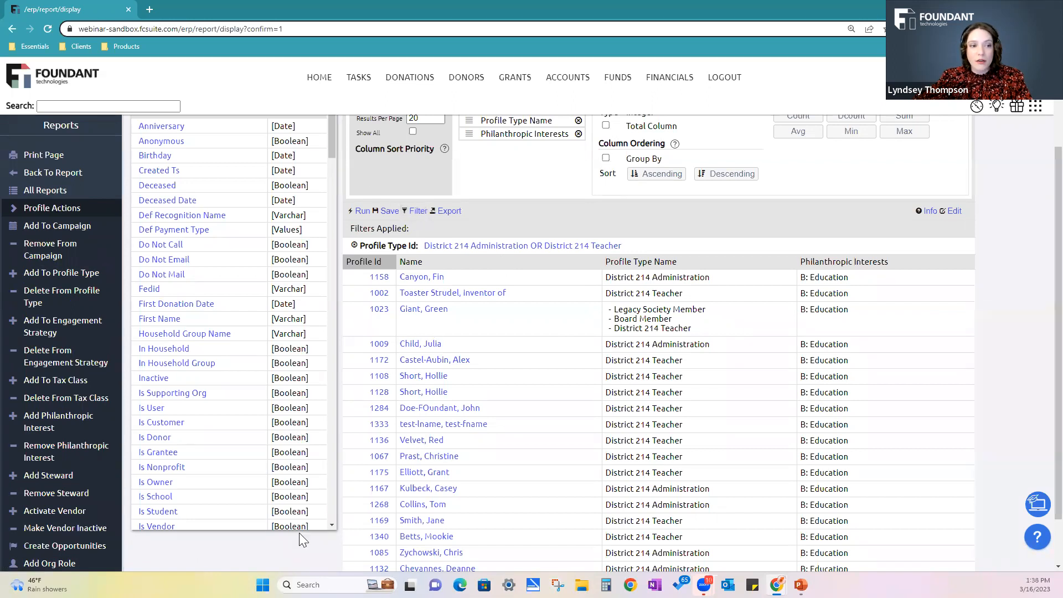
left_click(120, 183)
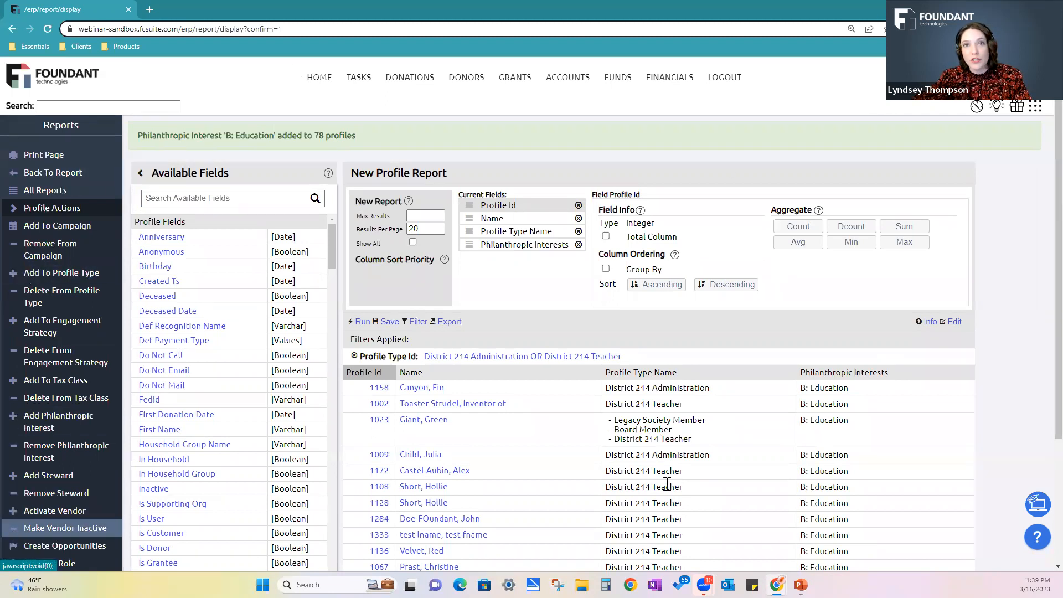
left_click(53, 172)
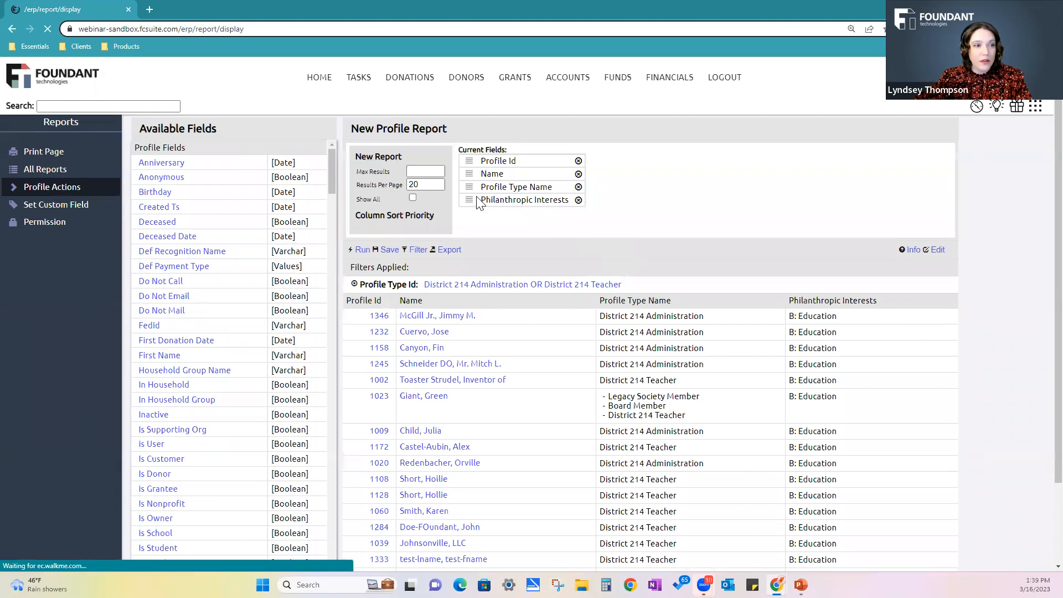
left_click(13, 193)
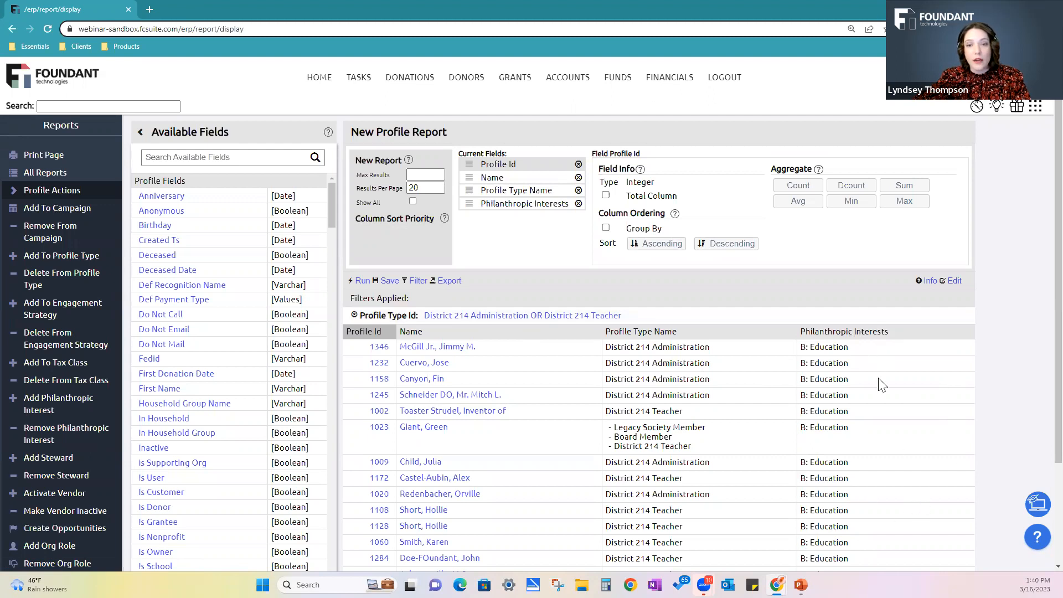
View the Grant Types list in a separate browser tab, then return to the profile report and collapse its bulk actions
right_click(320, 79)
left_click(366, 86)
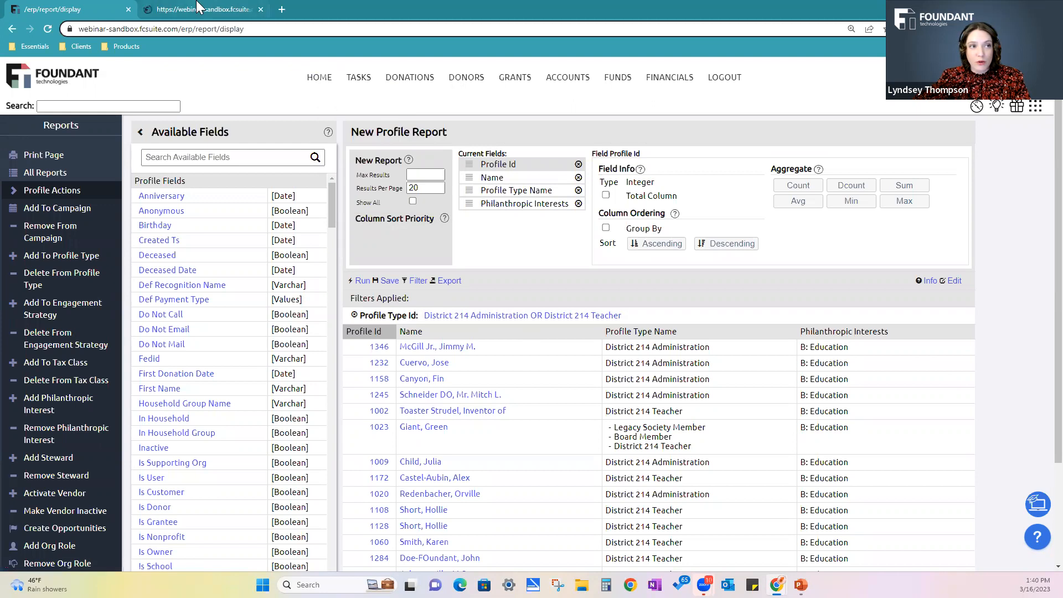
left_click(199, 7)
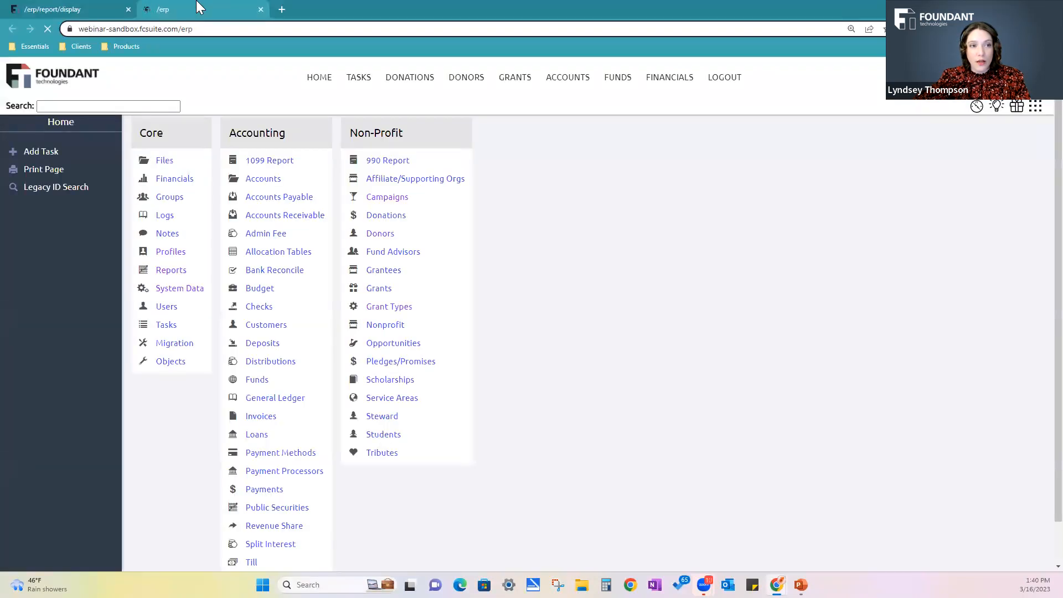
left_click(392, 311)
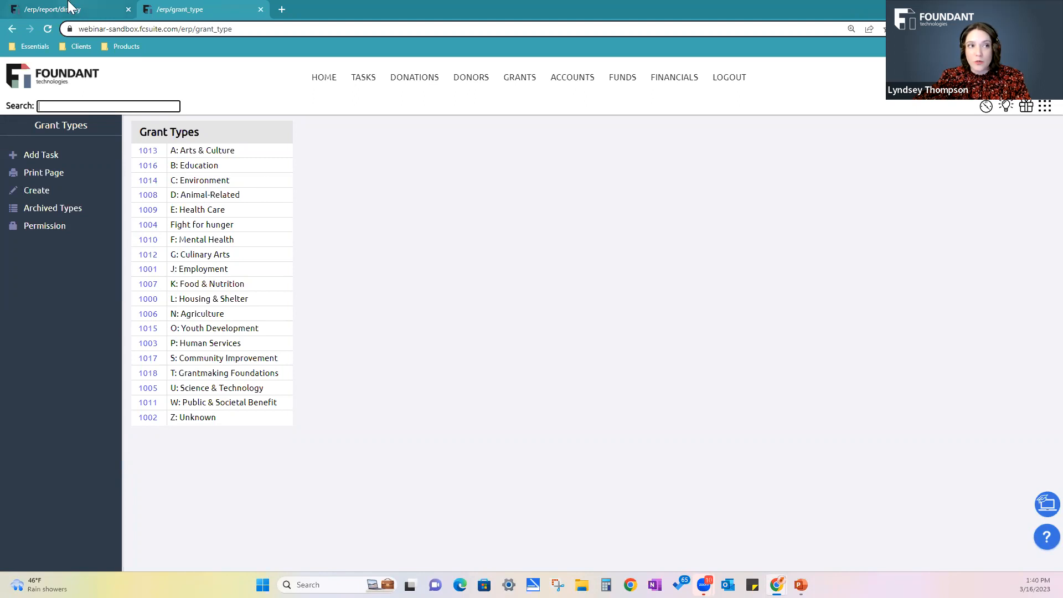
left_click(70, 8)
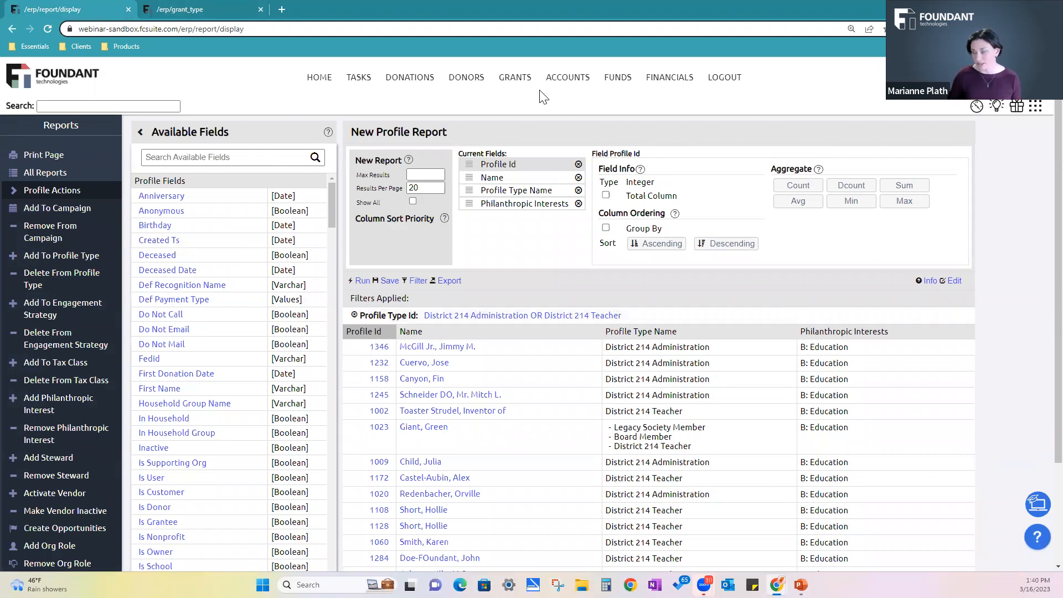
left_click(17, 190)
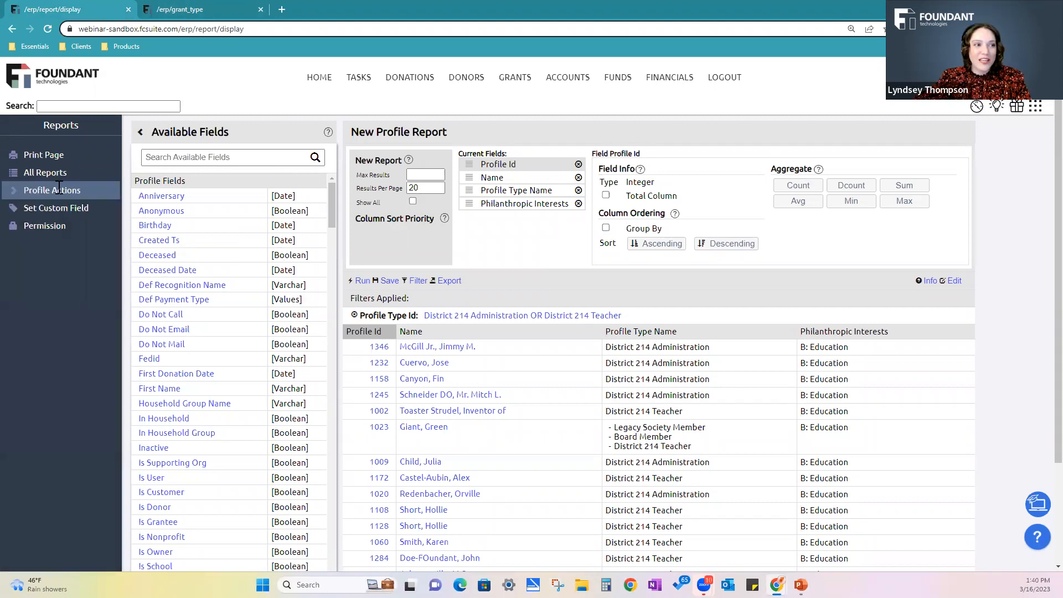
Go to the main Reports page and open the Upload IDs form for filtering a report by a file of IDs
left_click(308, 83)
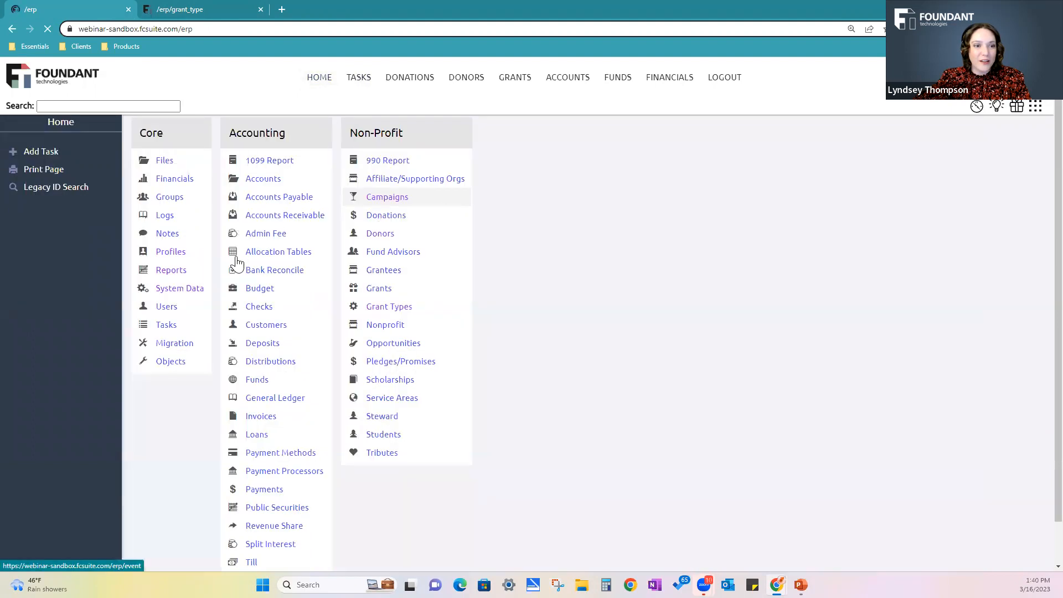
left_click(172, 274)
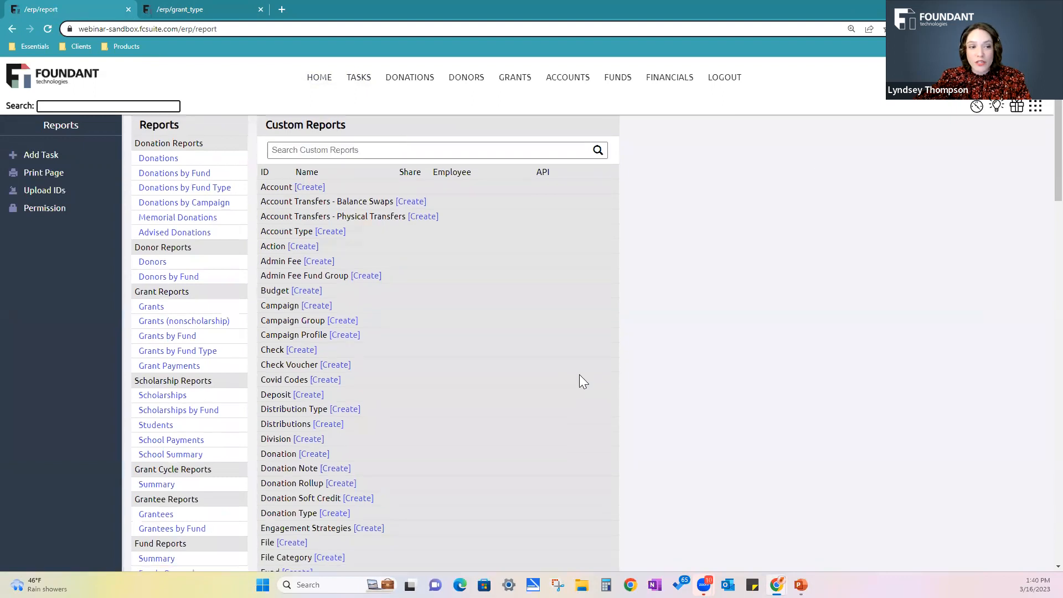
scroll(775, 391, "down", 5)
scroll(775, 392, "up", 3)
scroll(776, 393, "up", 3)
scroll(776, 392, "down", 1)
scroll(776, 392, "up", 1)
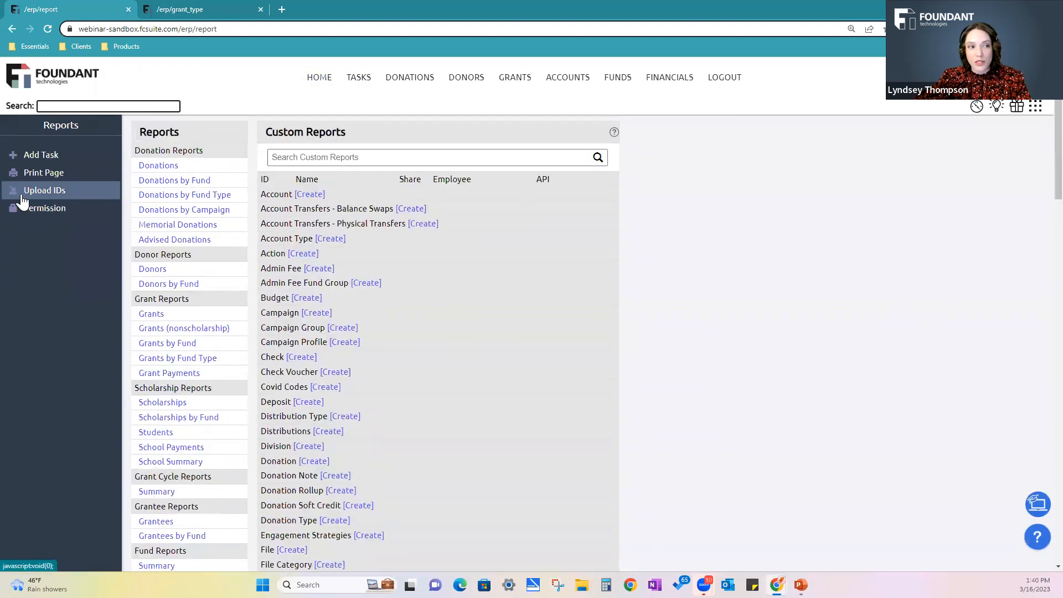
left_click(70, 192)
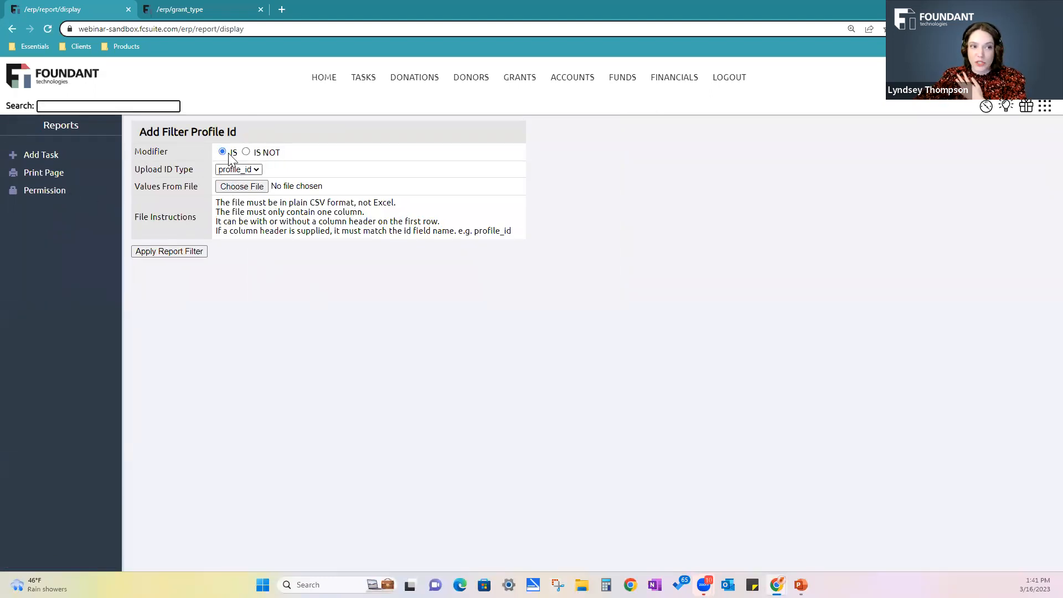
Examine the available upload ID types in the Profile Id filter form and return to the main Reports page
left_click(249, 170)
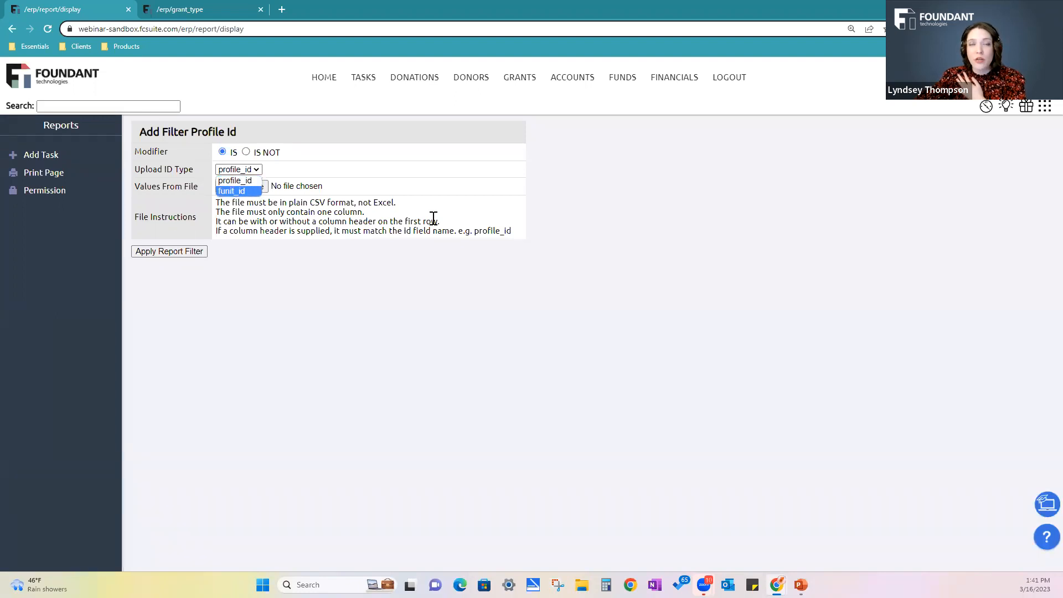
left_click(462, 246)
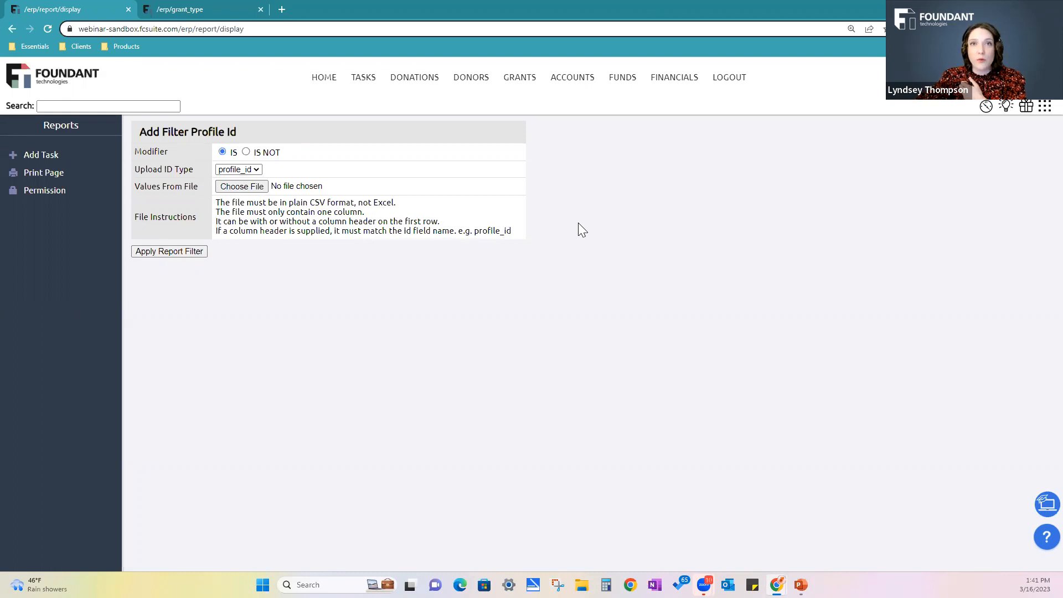
left_click(11, 29)
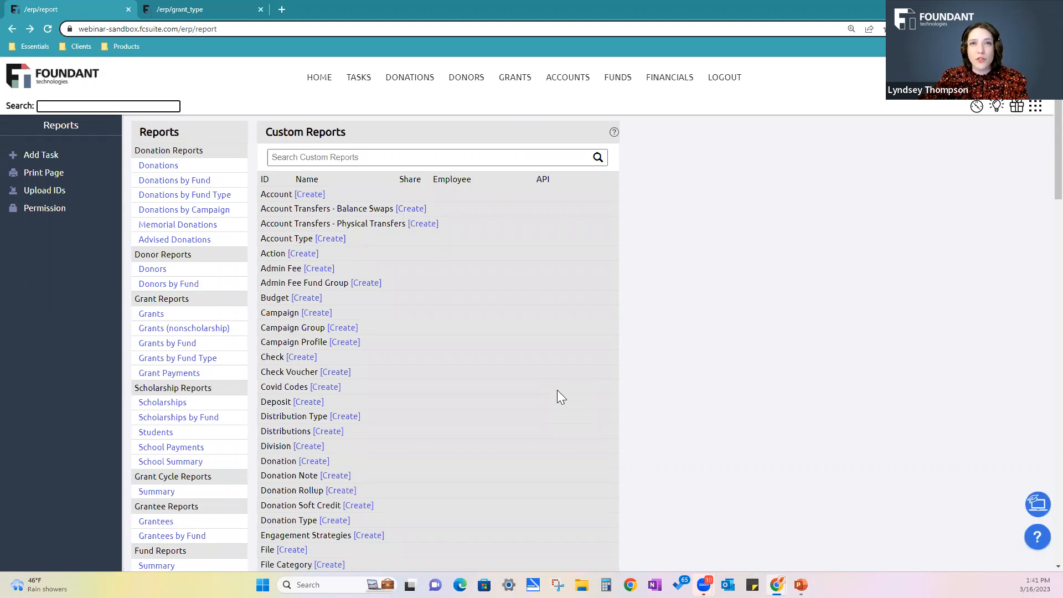
Create a new custom report of the Profile type
scroll(485, 387, "down", 3)
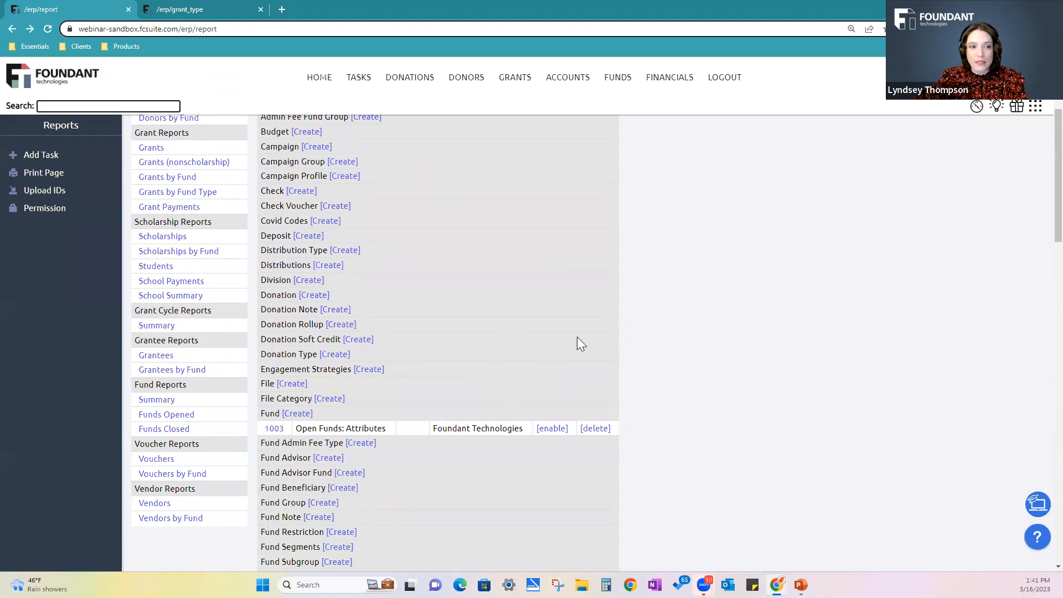
scroll(443, 359, "down", 2)
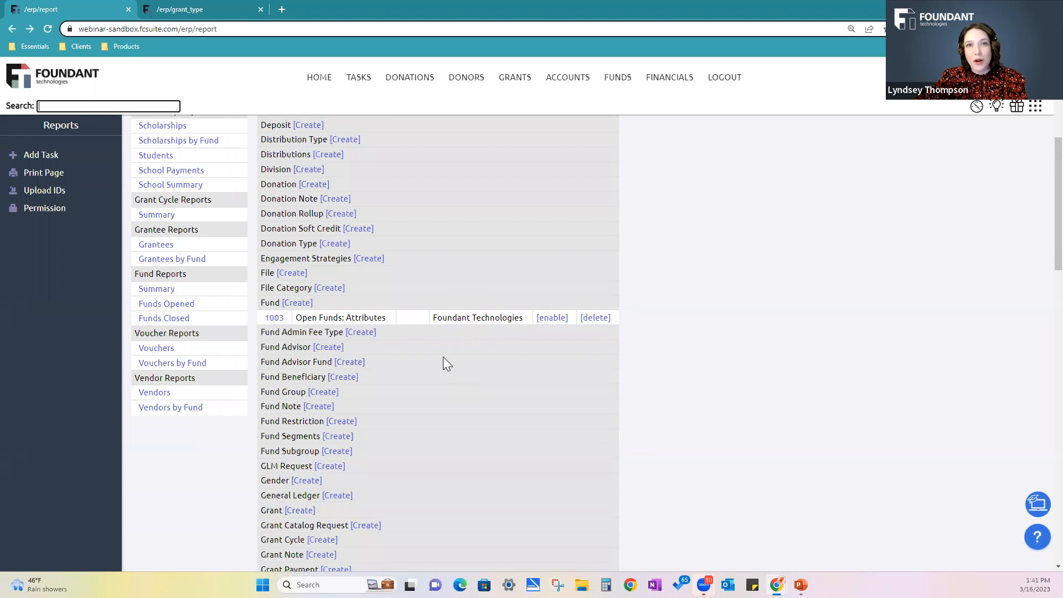
scroll(443, 357, "down", 2)
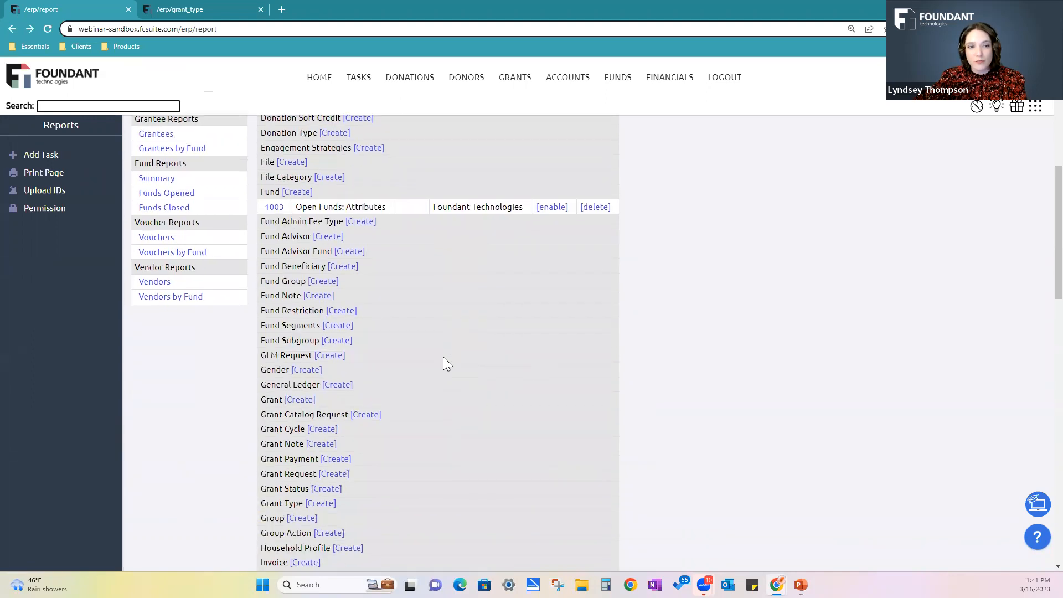
scroll(902, 372, "down", 2)
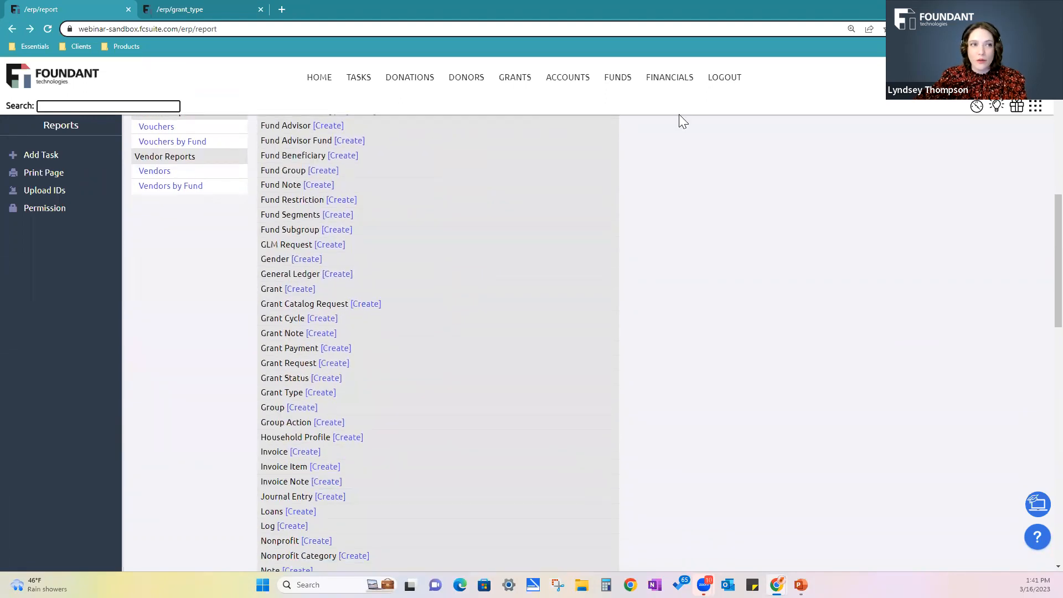
scroll(334, 385, "down", 2)
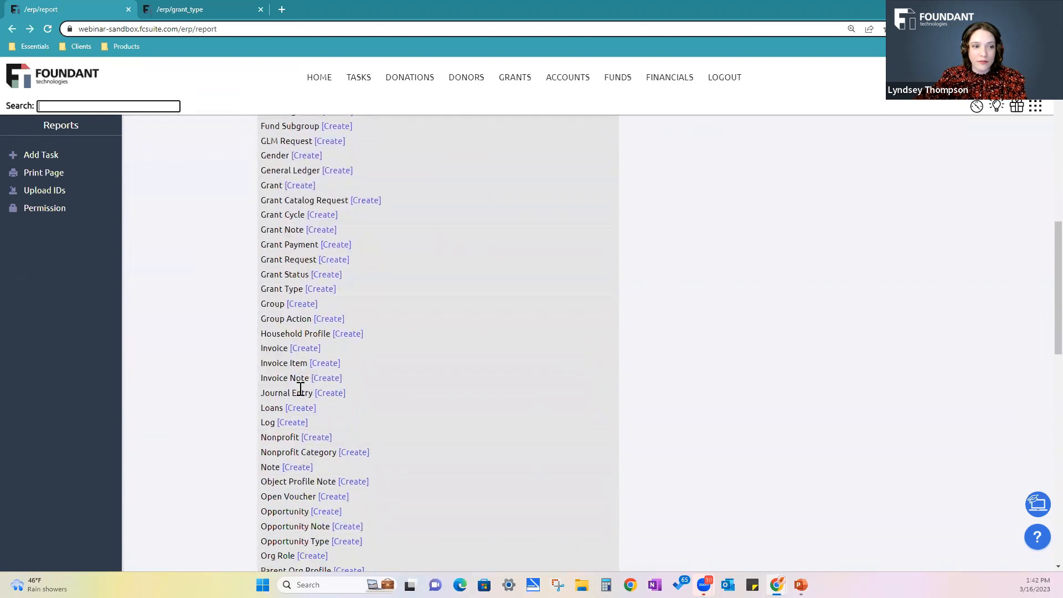
scroll(515, 474, "down", 2)
left_click(304, 527)
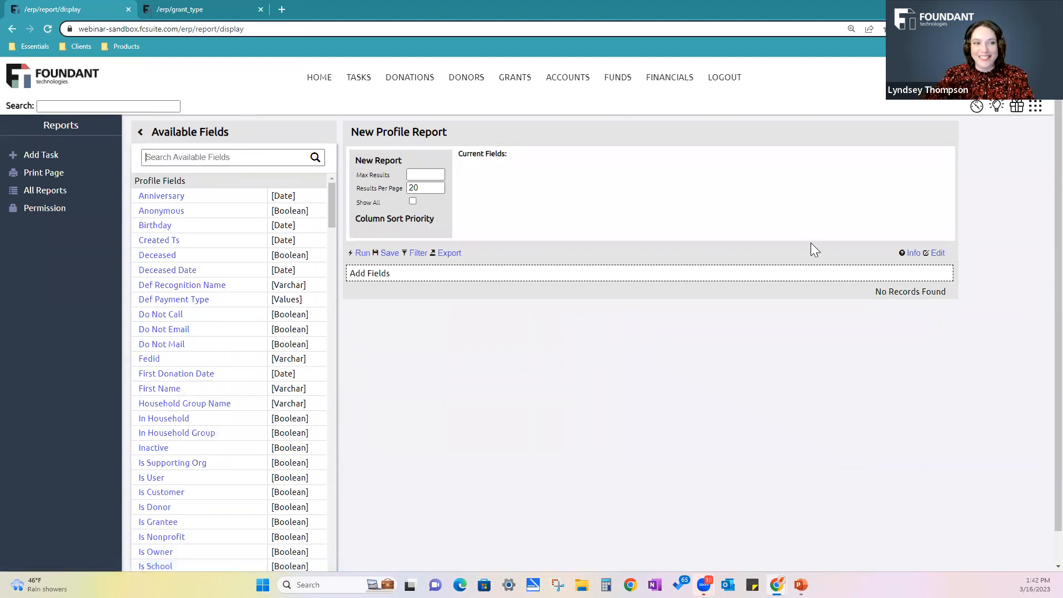
Find the Profile Id field and add it to the new profile report
type("profil")
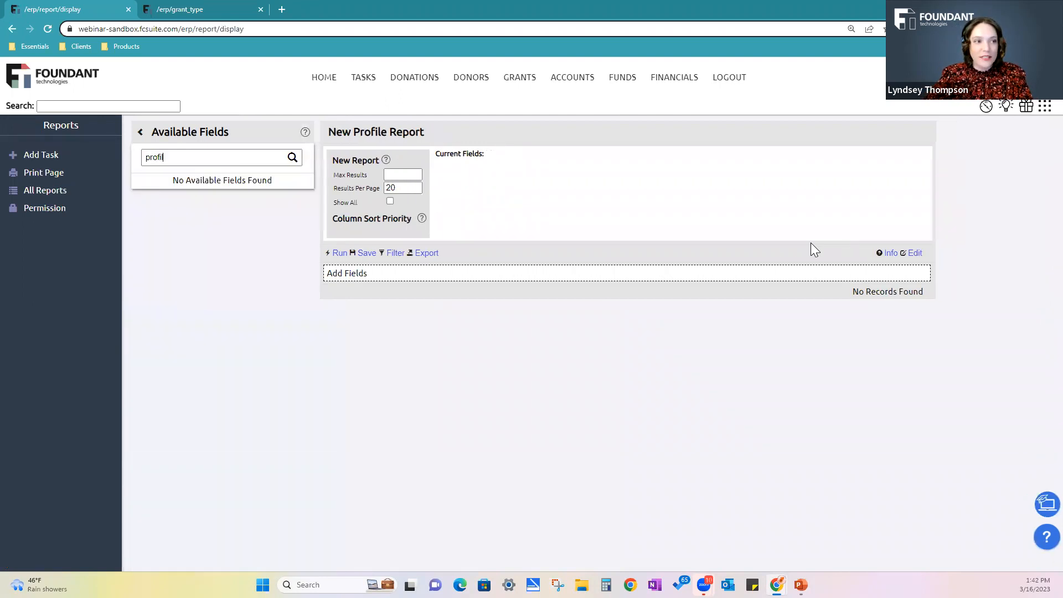
type("e")
left_click(164, 227)
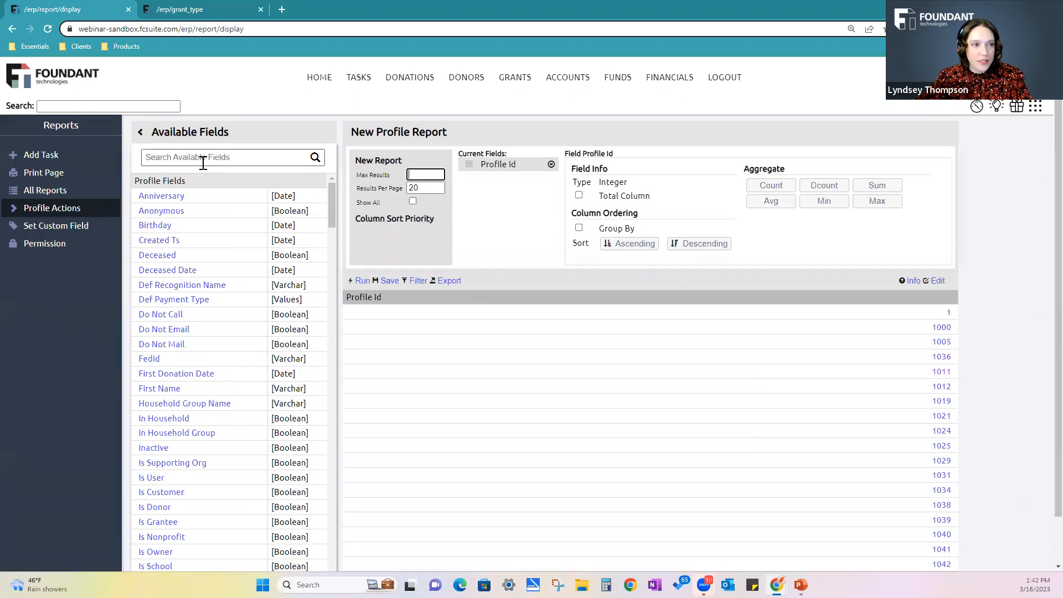
Add the Name and Profile Type Name fields to the profile report
left_click(203, 162)
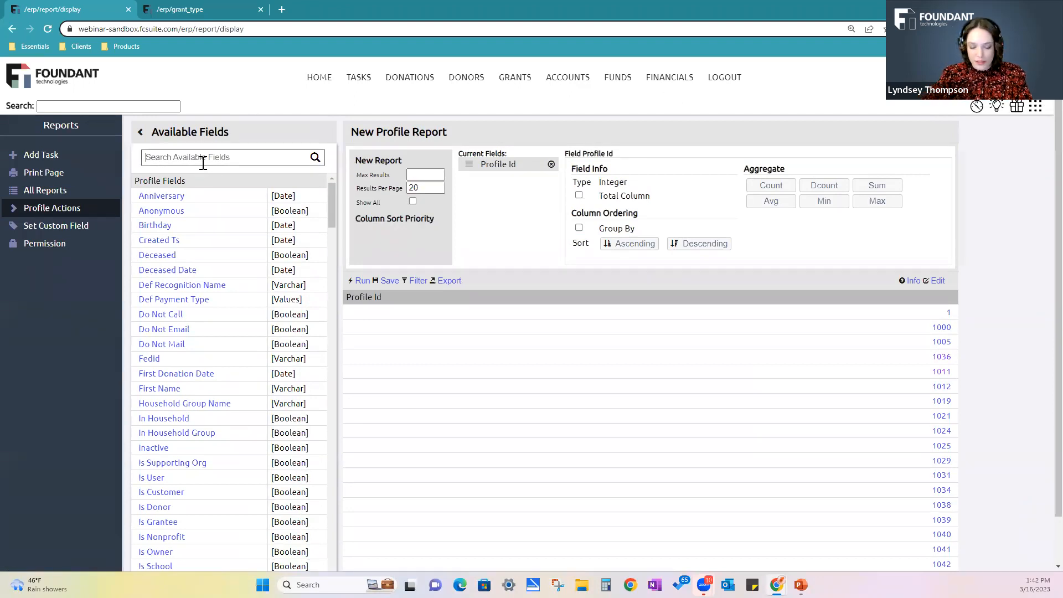
type("name")
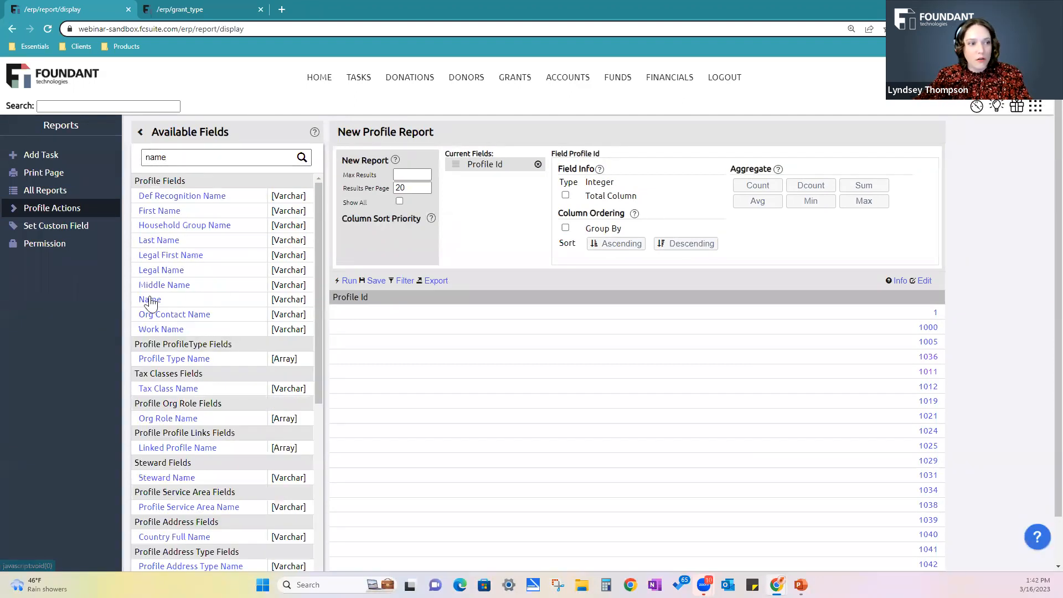
left_click(150, 299)
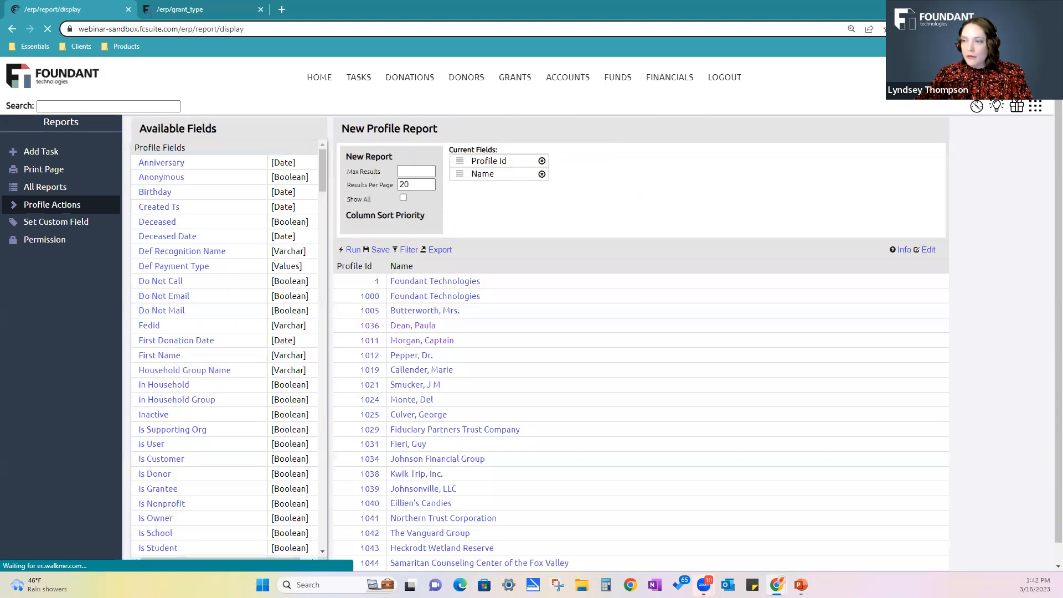
left_click(199, 157)
type("profile")
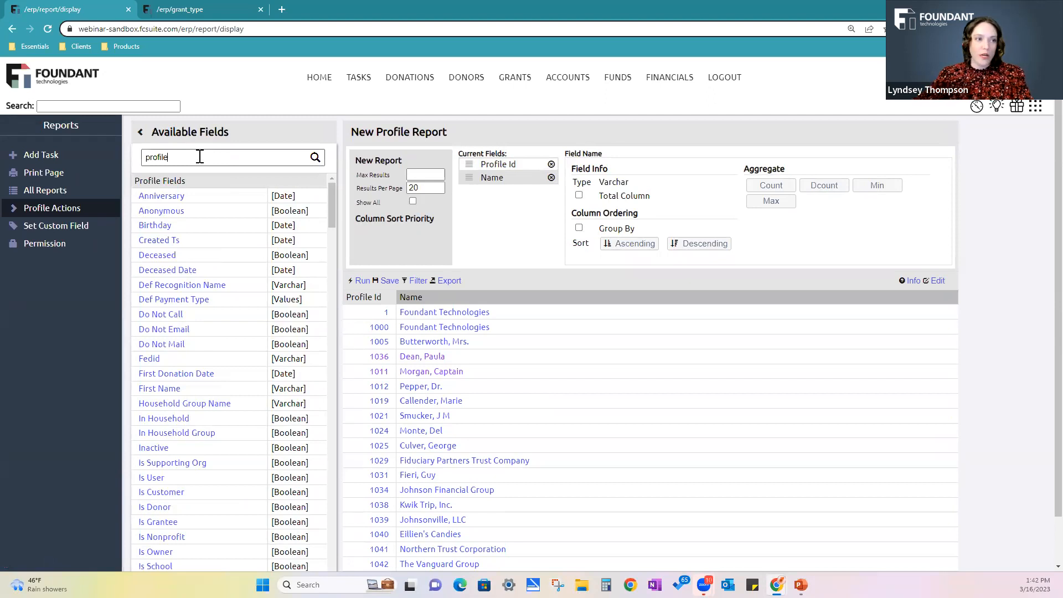
type(" ty")
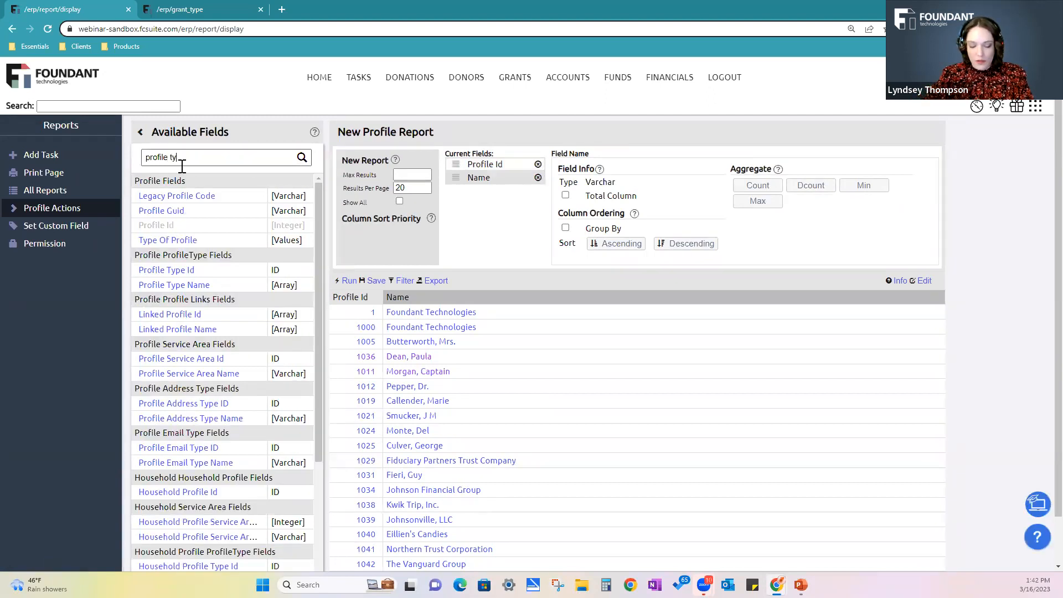
type("pe")
left_click(187, 212)
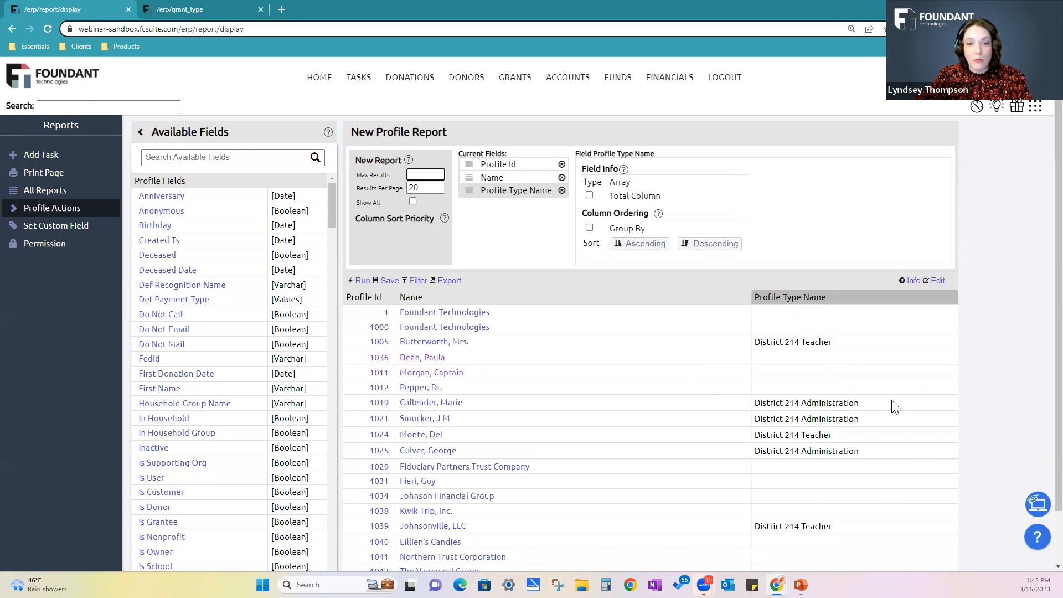
Find the Org Role Name field and add it to the profile report
left_click(226, 158)
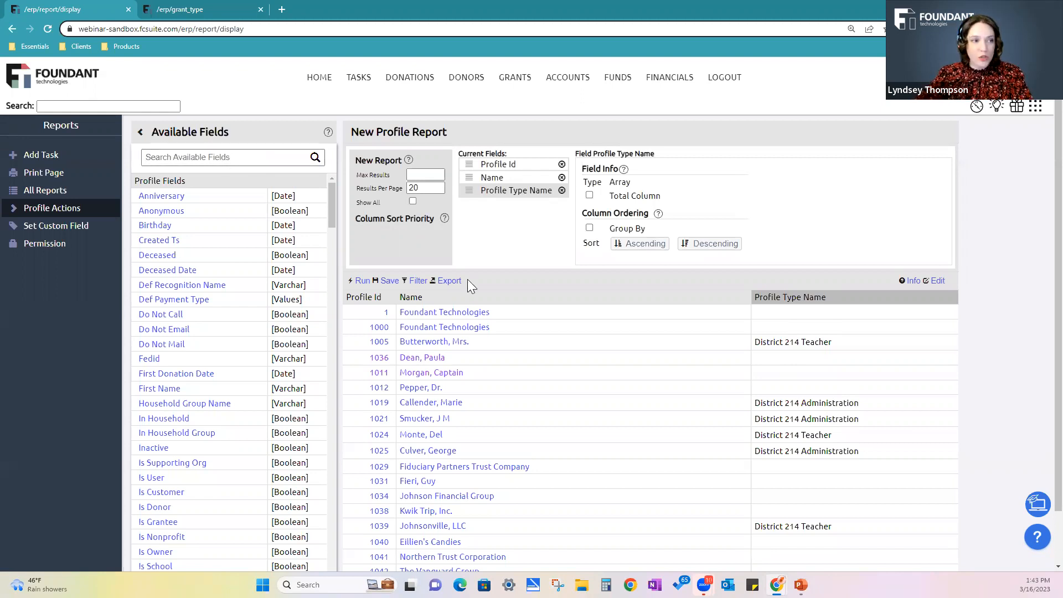
left_click(159, 151)
type("org role name")
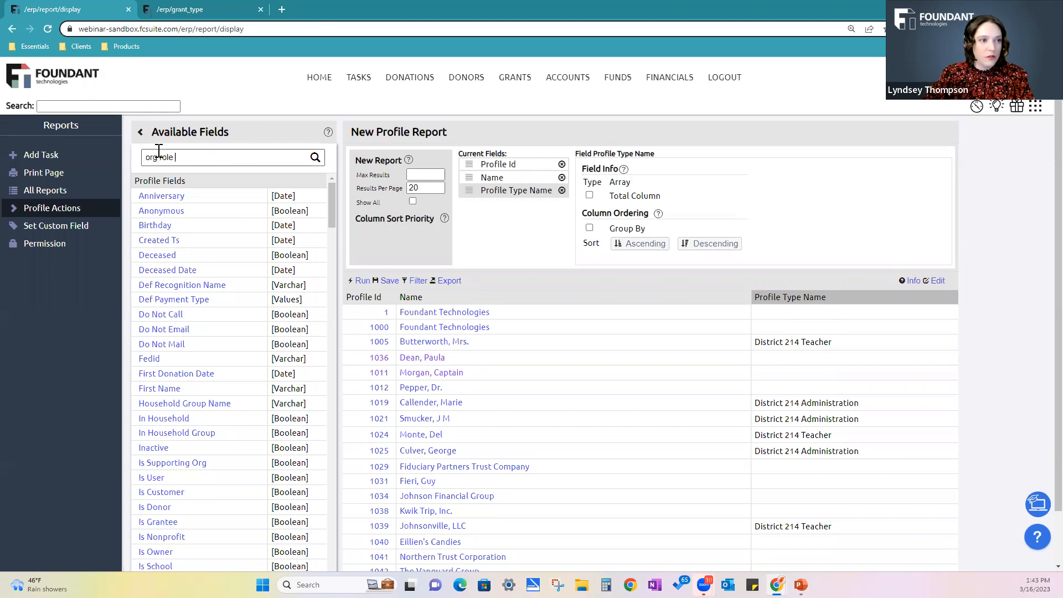
left_click(177, 197)
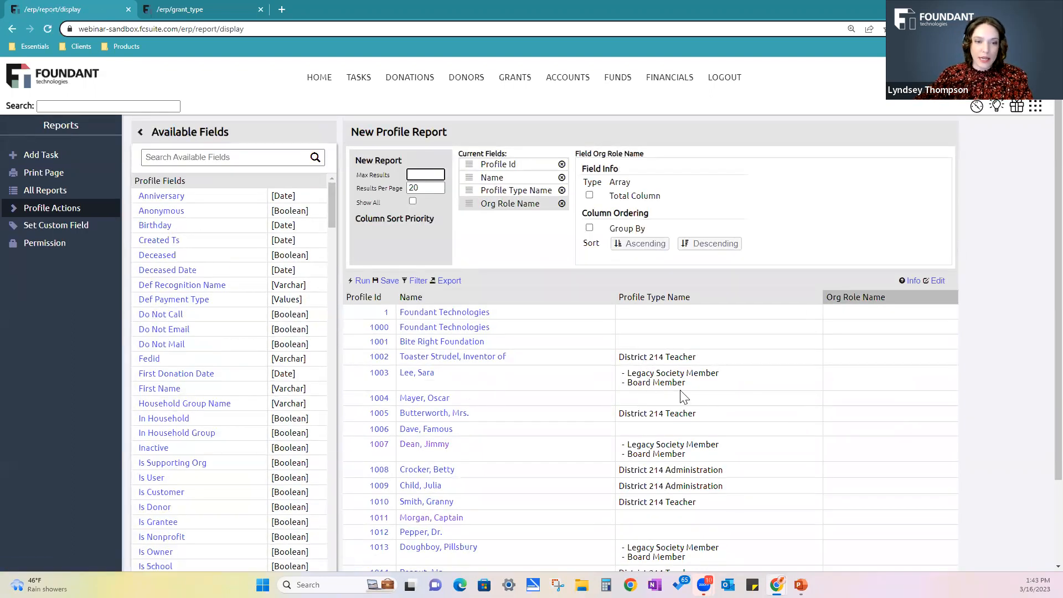
Filter the report by Profile Type Id so it includes only profiles of the Board Member type
left_click(421, 280)
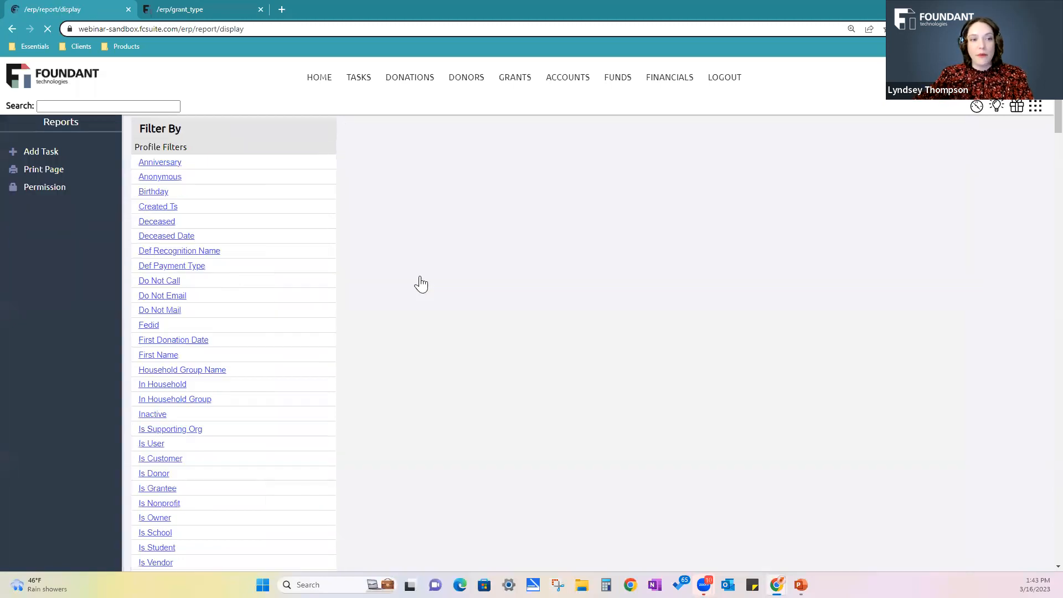
left_click(237, 157)
type("prop")
key("BackSpace")
type("file ytpe")
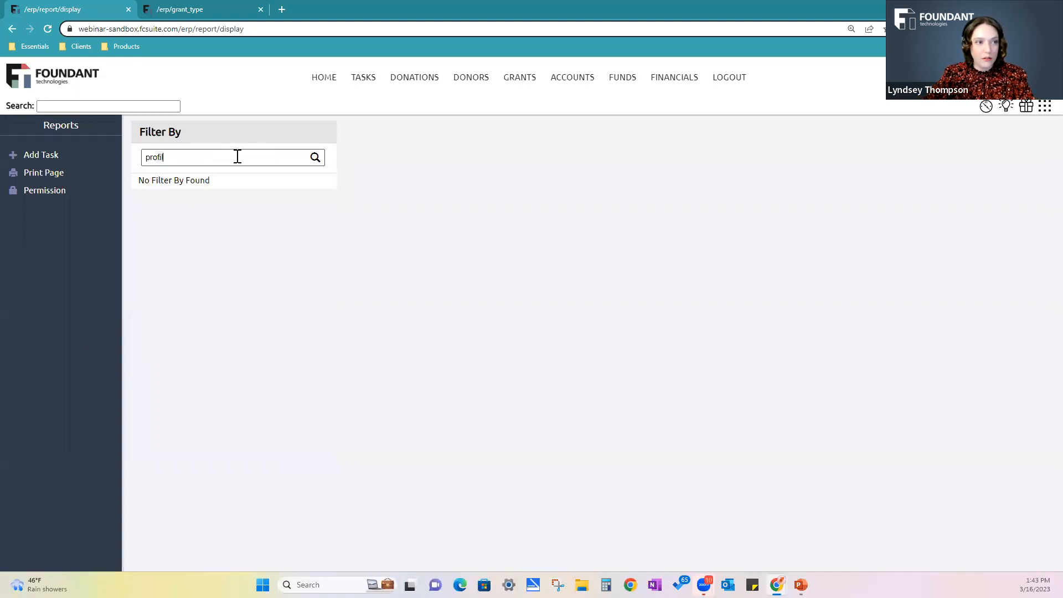
key("BackSpace")
key("BackSpace")
key("BackSpace")
key("BackSpace")
key("BackSpace")
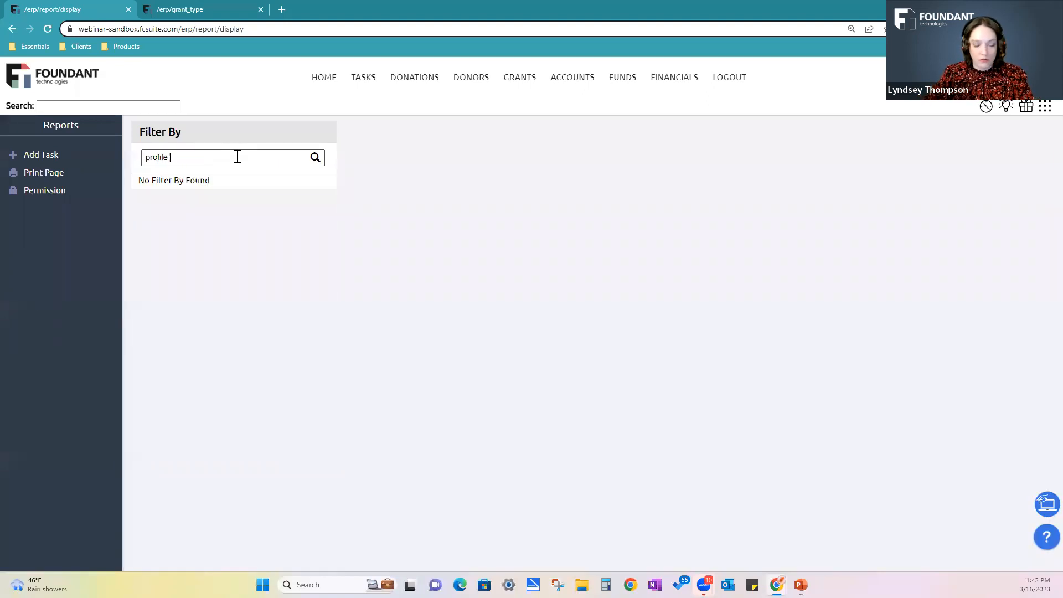
type("type id")
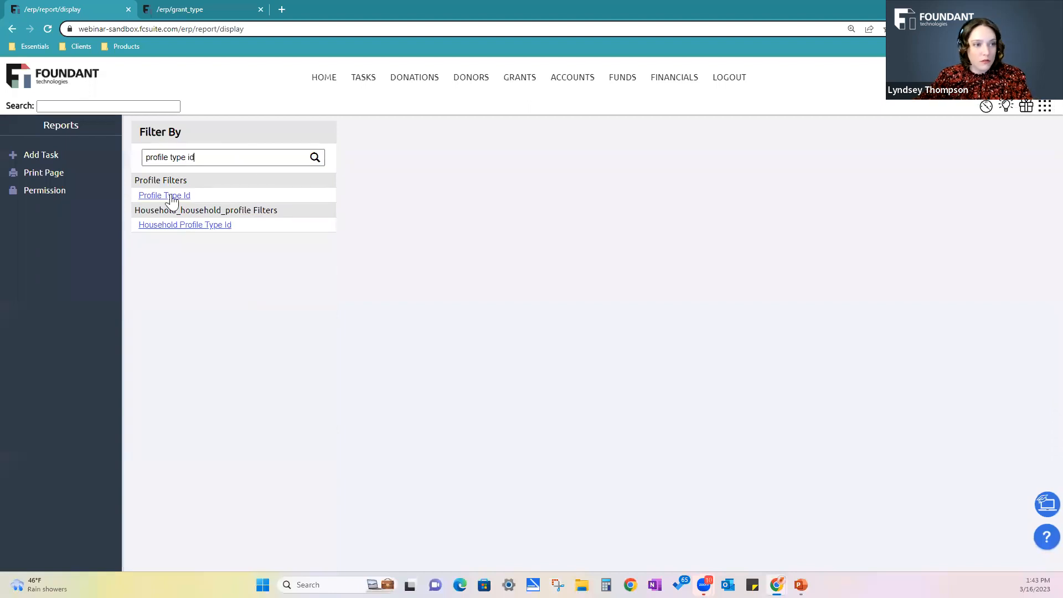
left_click(166, 196)
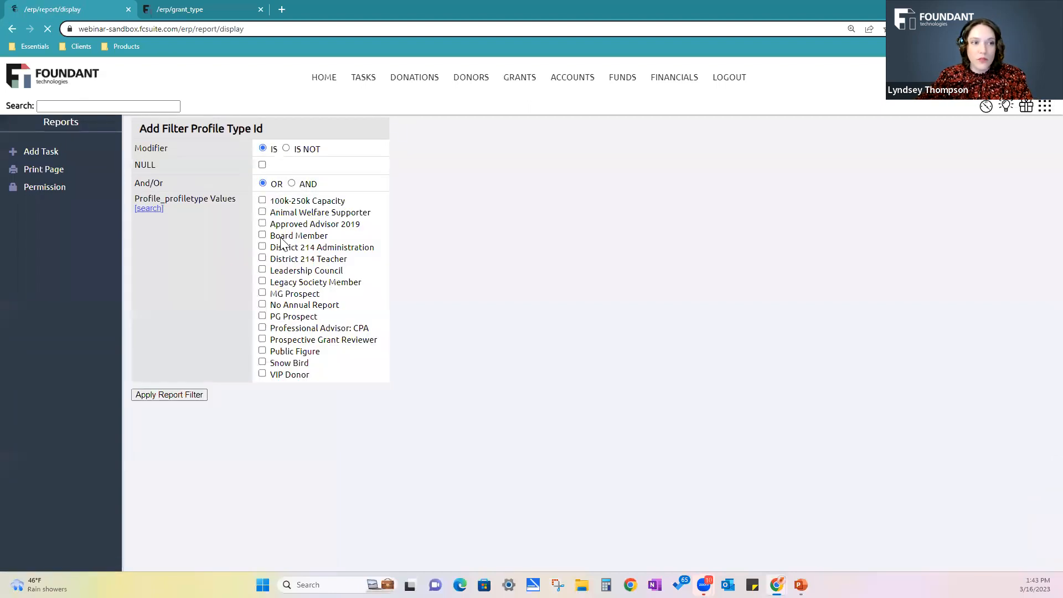
left_click(262, 240)
left_click(202, 398)
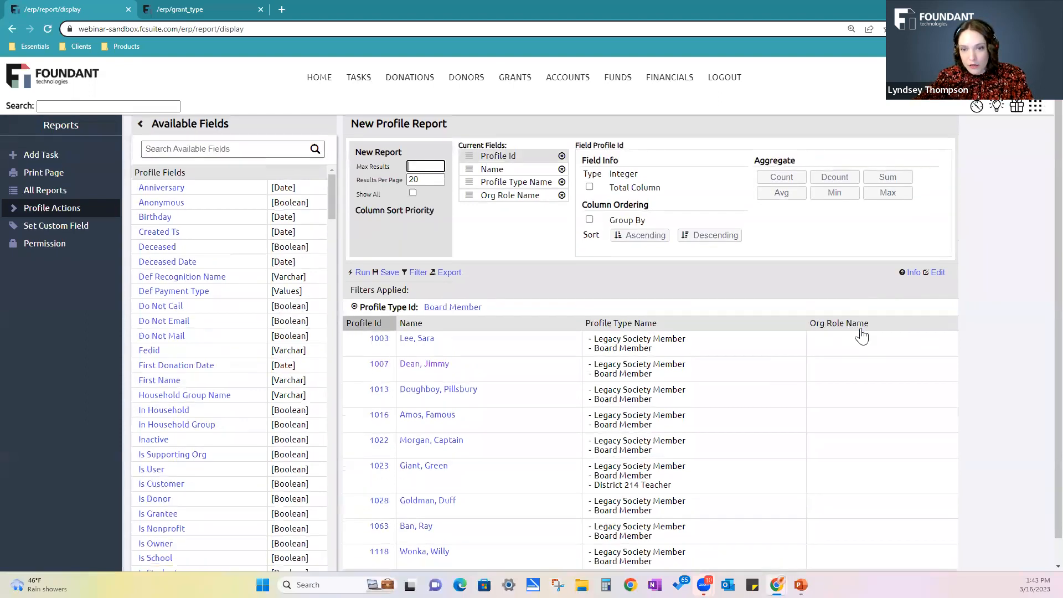
Open the bulk Add Org Role form for the filtered board member profiles
scroll(862, 335, "down", 1)
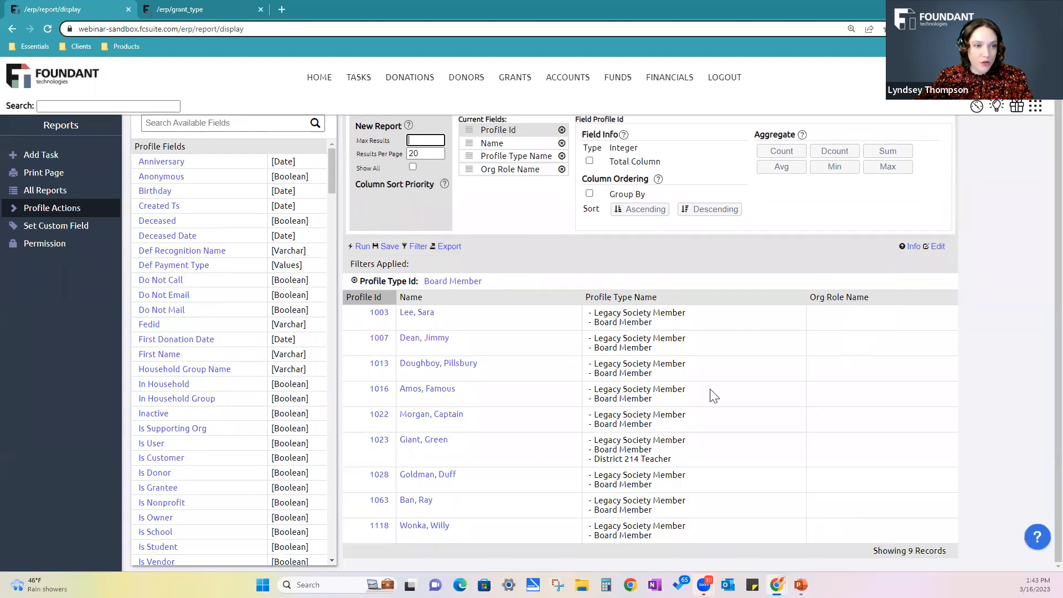
left_click(15, 208)
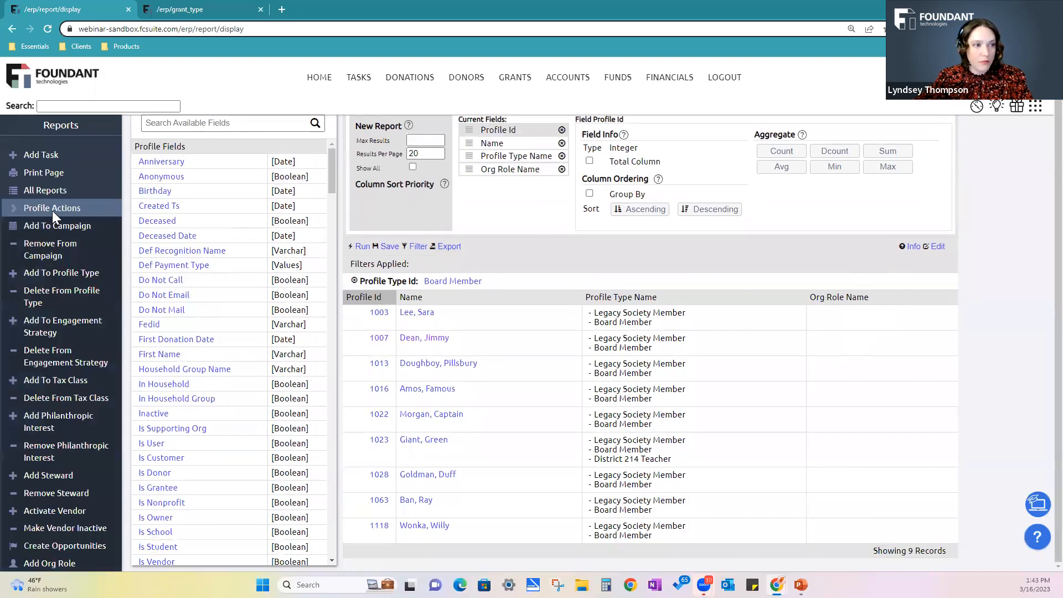
scroll(72, 266, "down", 3)
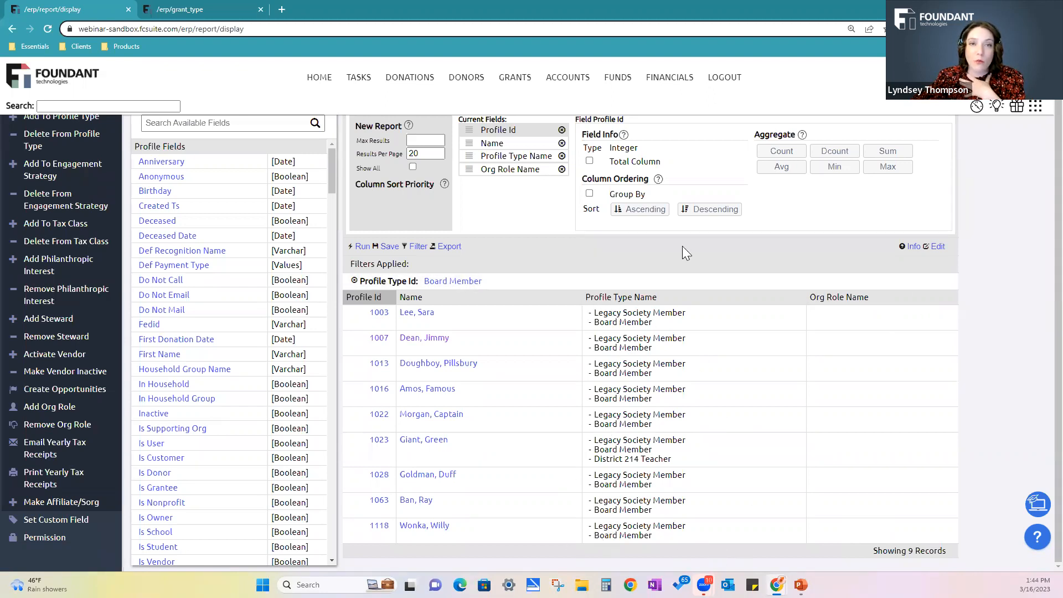
left_click(32, 412)
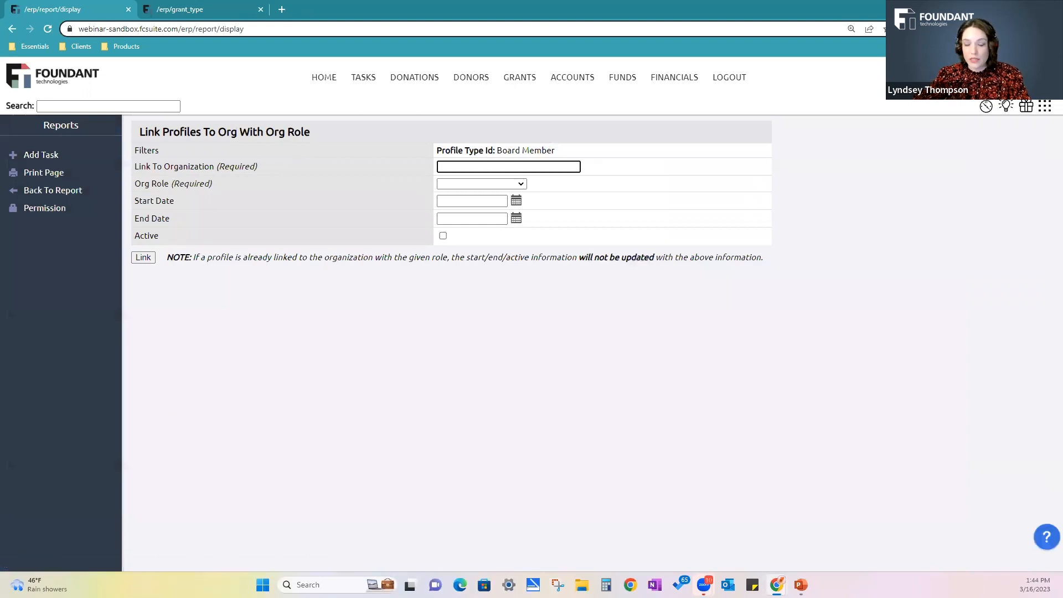
Link the filtered profiles to Hike Right Foundation with an active Board Member org role and confirm the bulk change
type("hike")
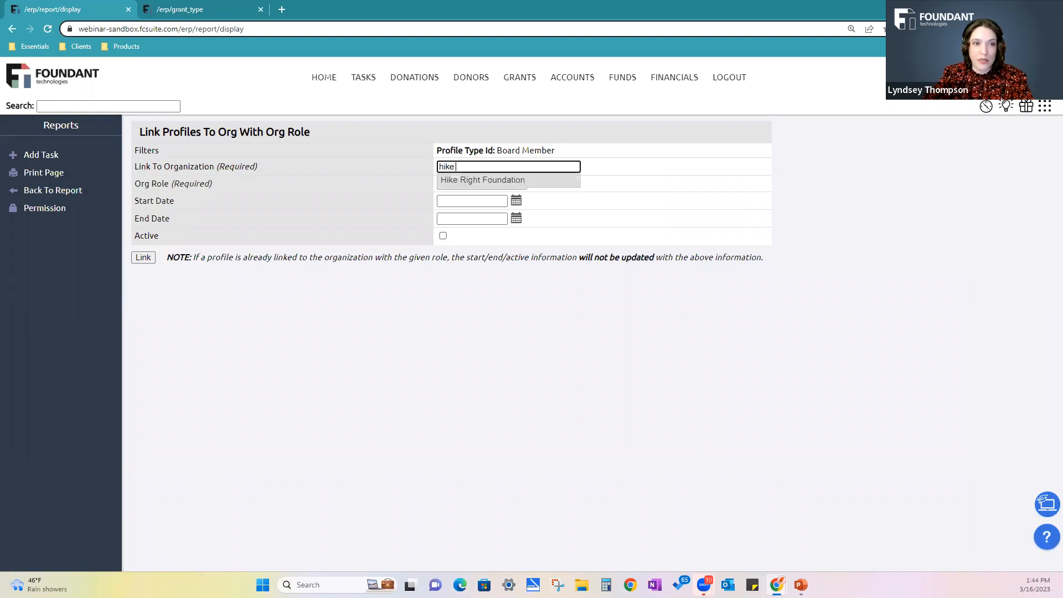
left_click(544, 181)
left_click(465, 185)
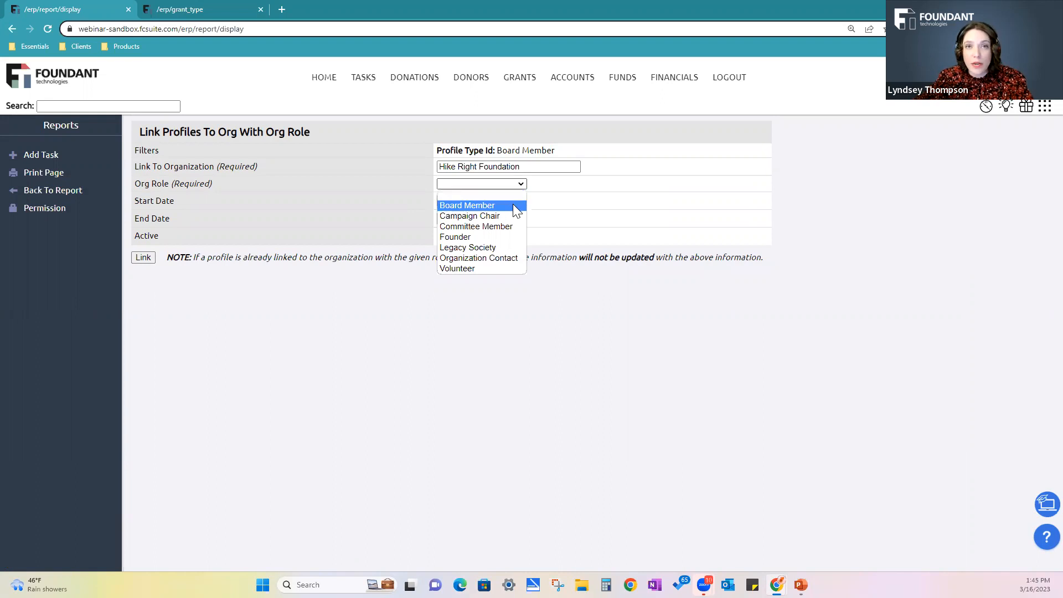
left_click(508, 206)
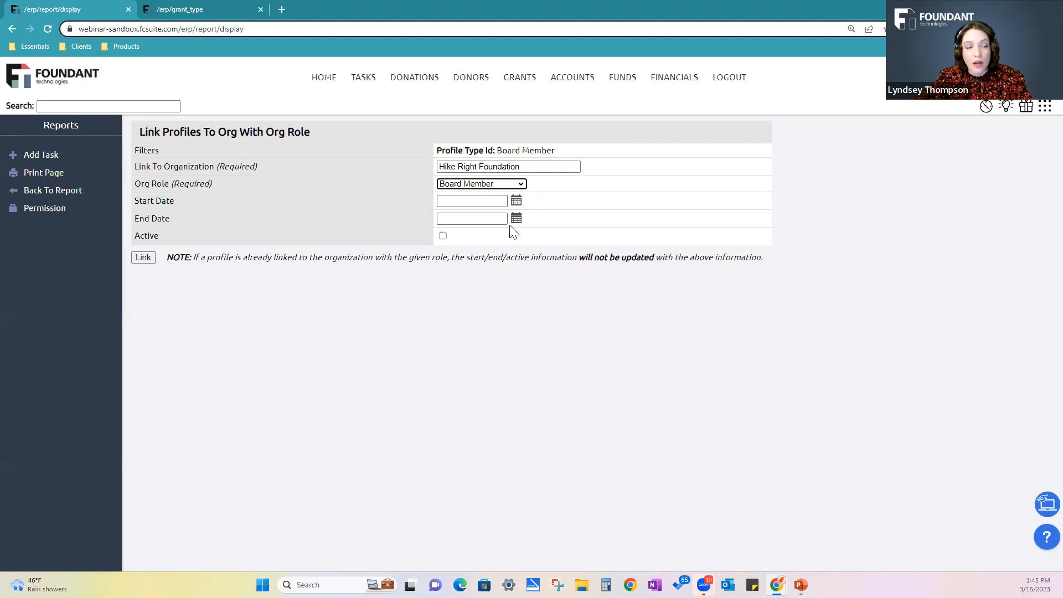
left_click(442, 236)
left_click(143, 257)
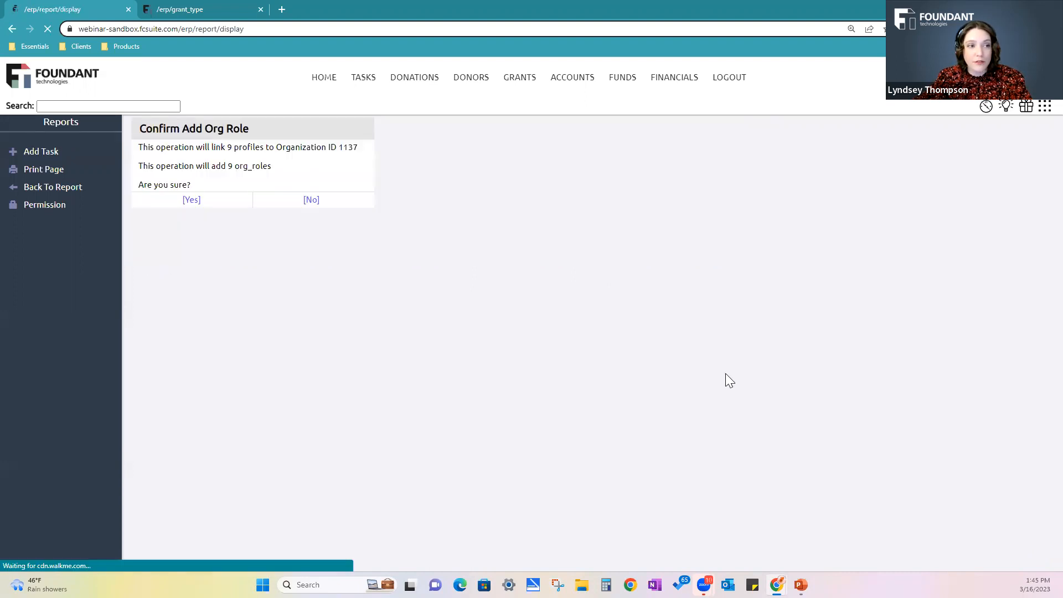
left_click(188, 204)
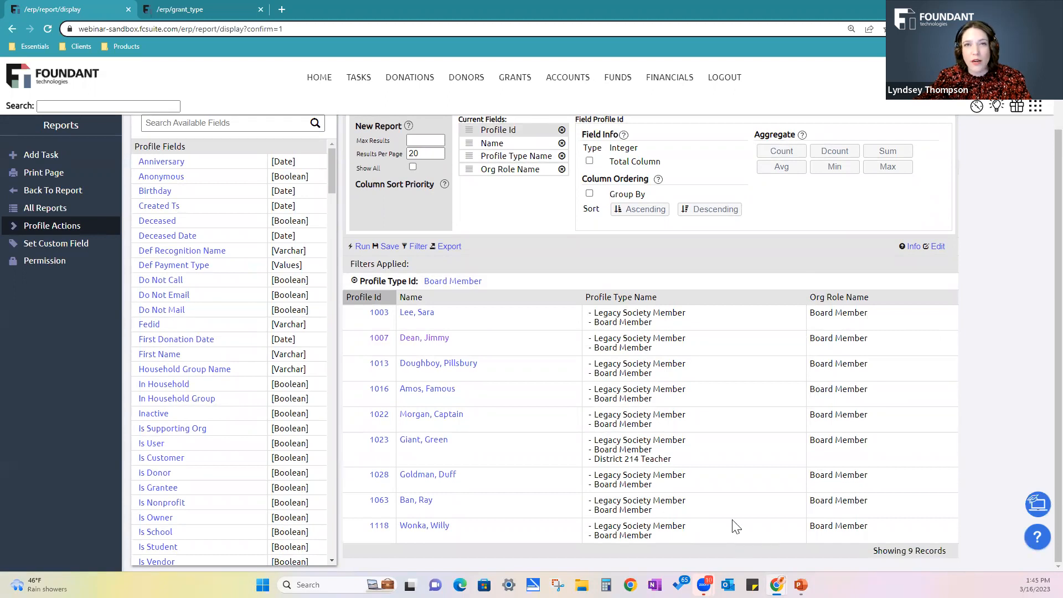
Remove the filtered profiles from the Board Member profile type in bulk and confirm the removal
left_click(12, 225)
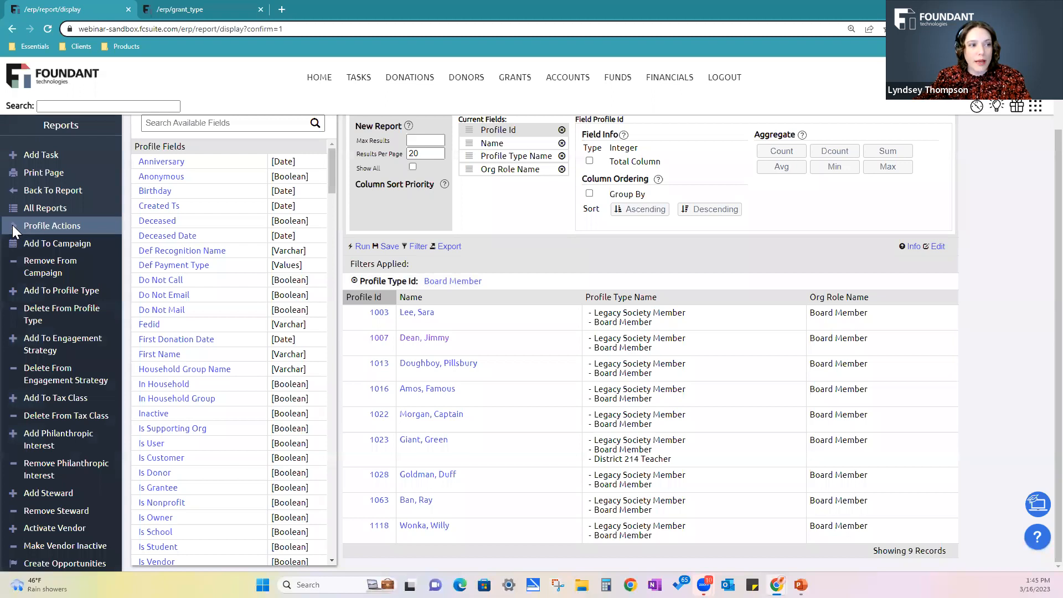
left_click(49, 318)
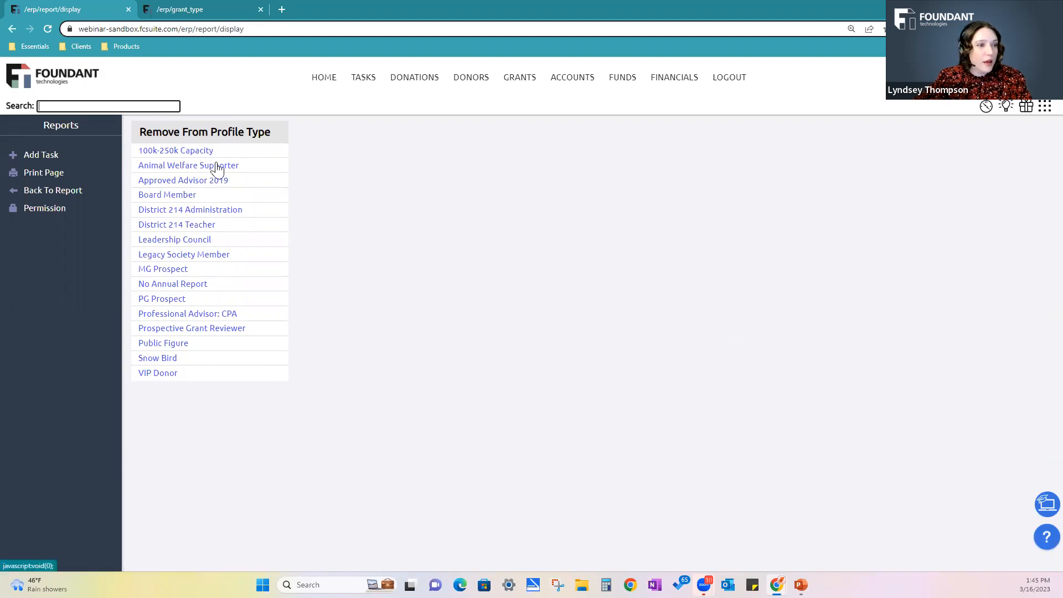
left_click(167, 195)
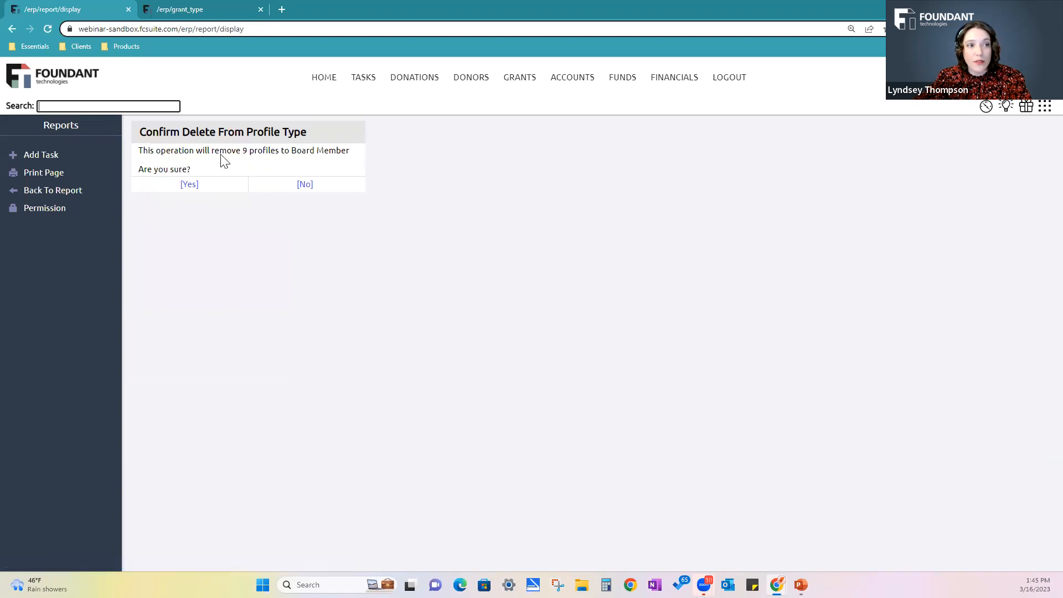
left_click_drag(212, 151, 290, 155)
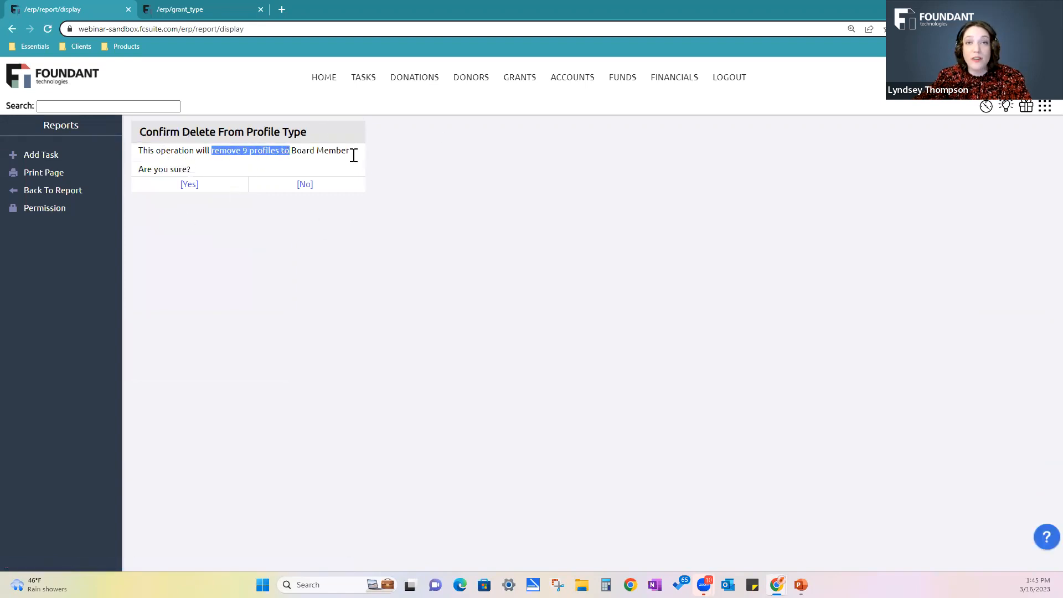
left_click(191, 186)
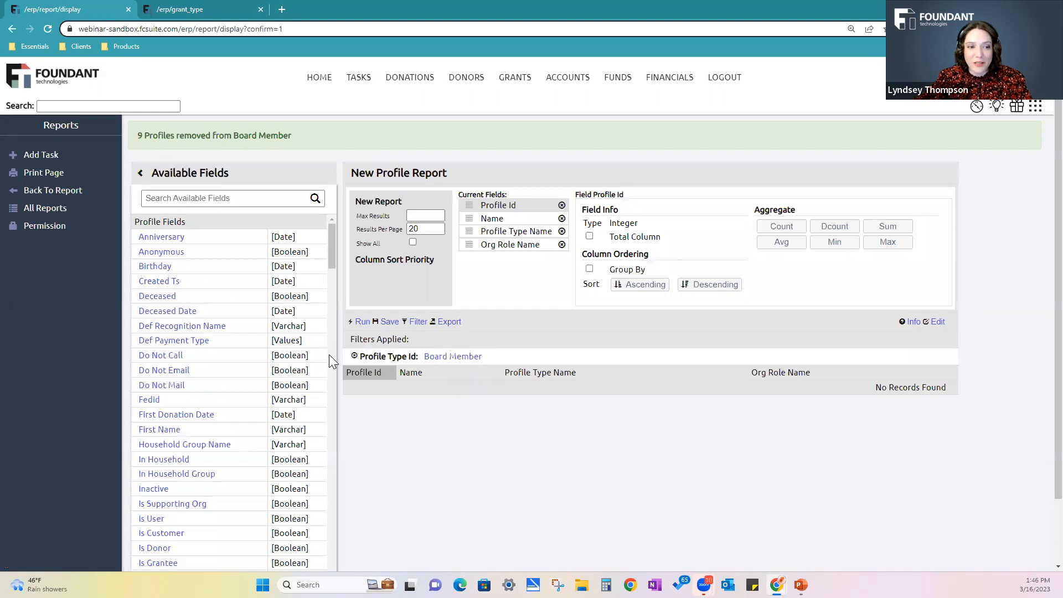
Replace the Profile Type Id filter with an Org Role Id filter that includes only Board Member
left_click(354, 357)
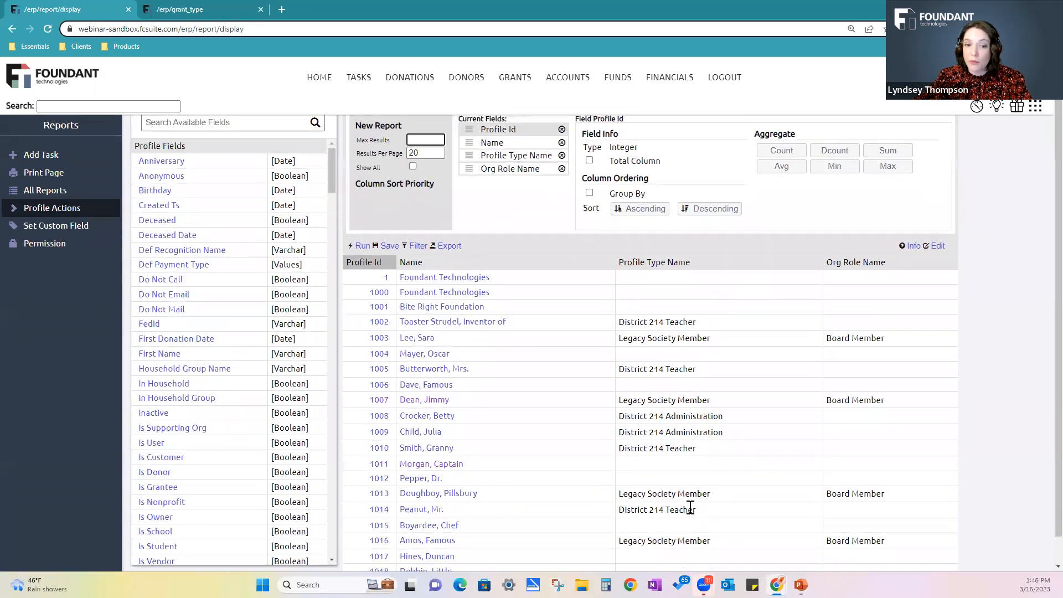
scroll(690, 507, "down", 1)
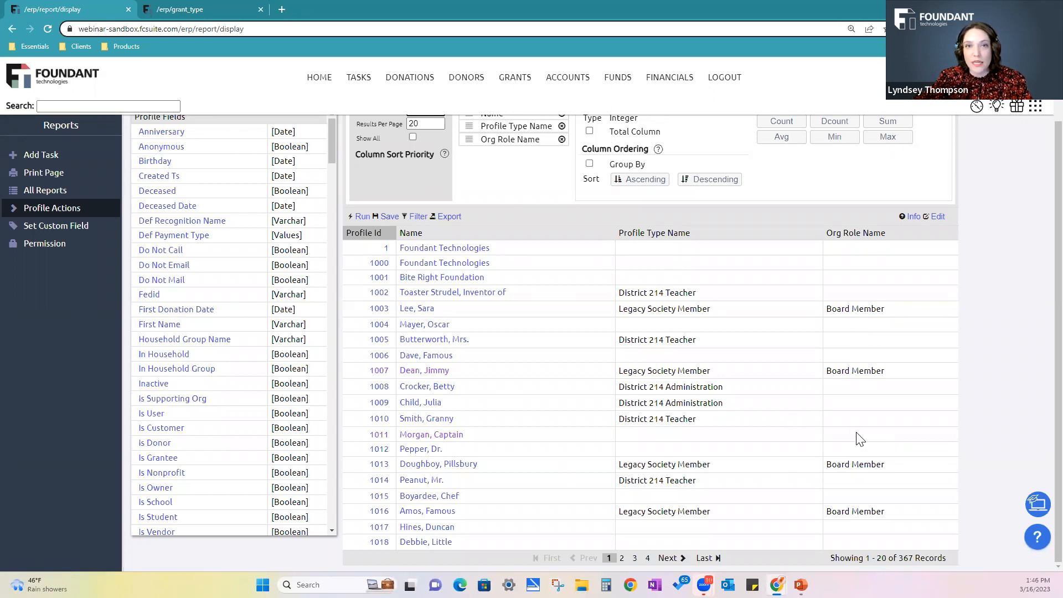
left_click(417, 220)
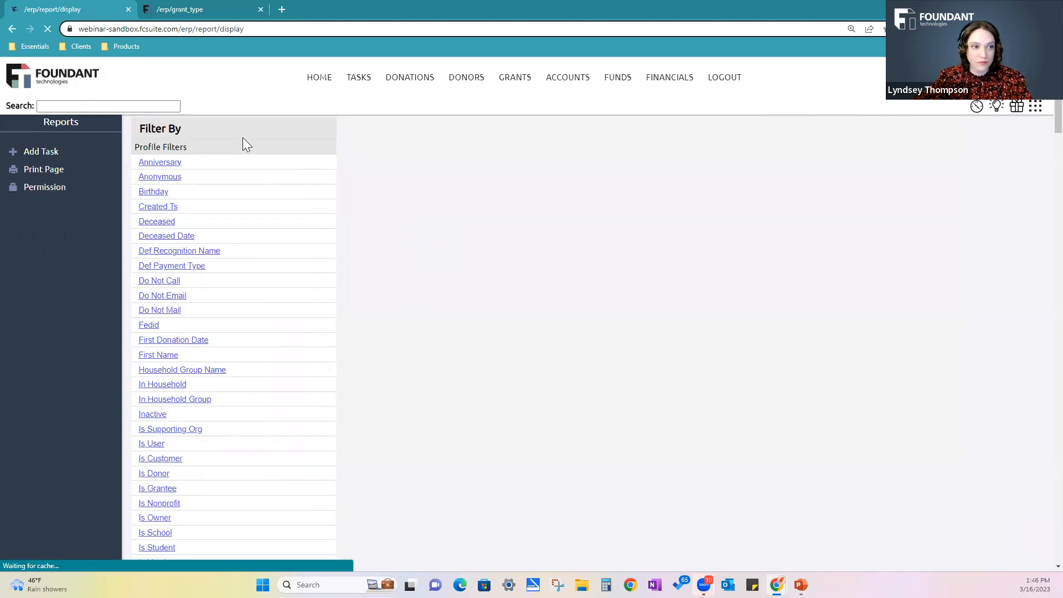
left_click(221, 156)
type("org role")
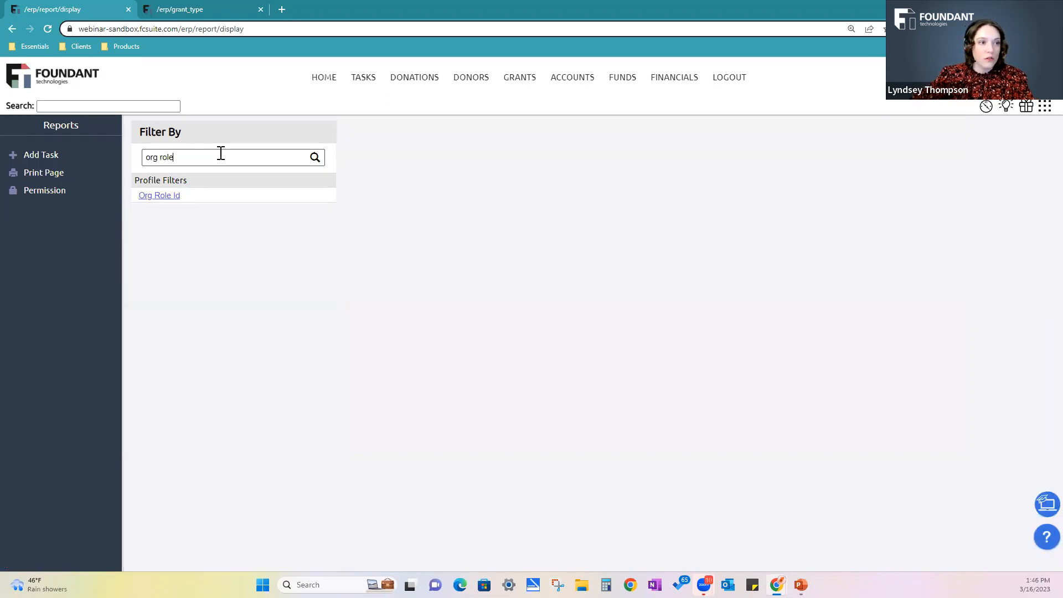
left_click(160, 197)
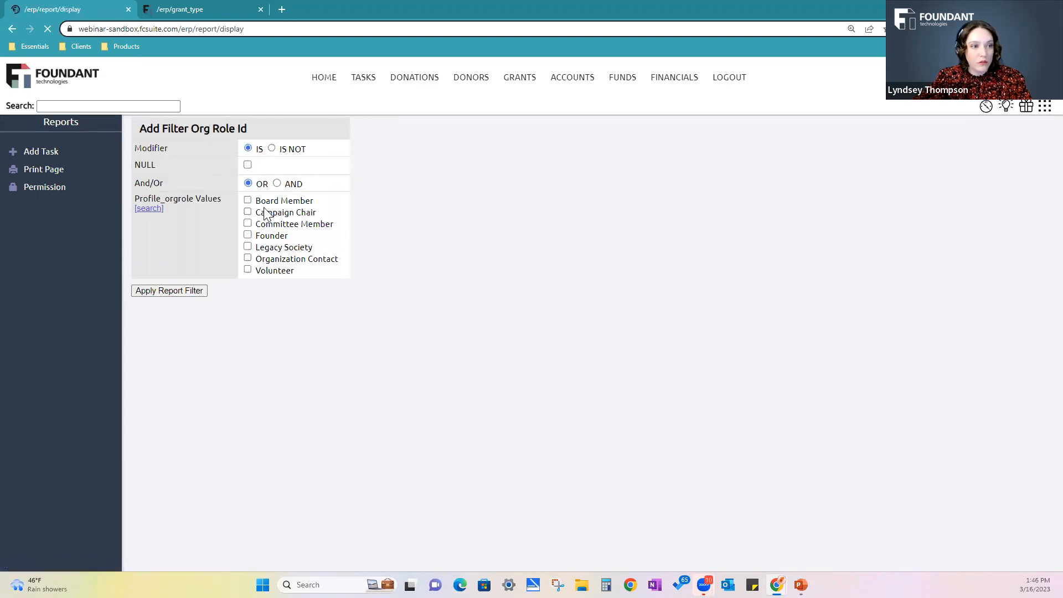
left_click(247, 204)
left_click(196, 297)
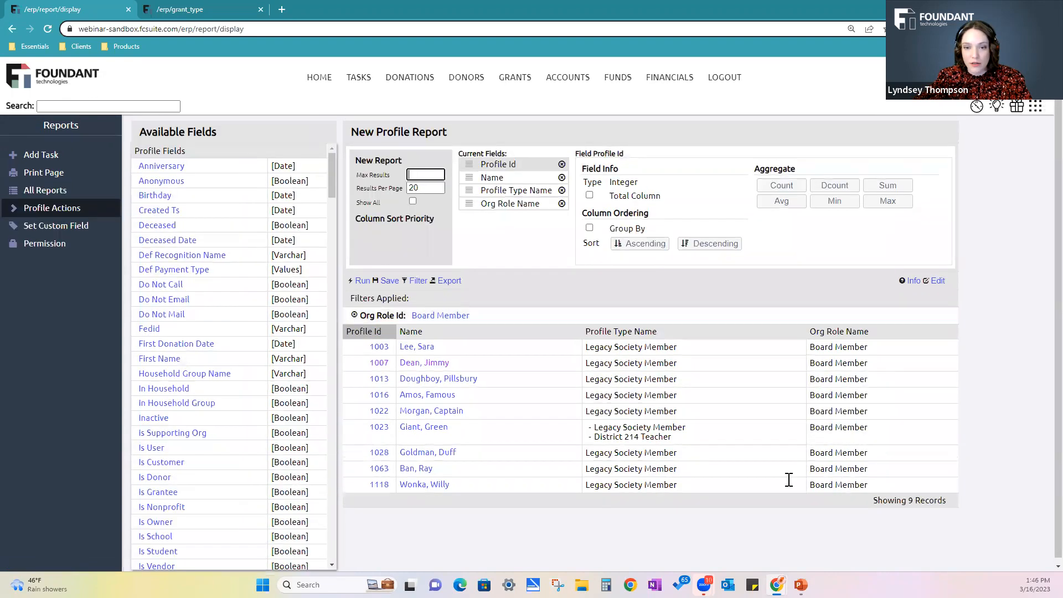
Open the first listed profile in a separate browser tab, check its Org Roles section, and return to the report
right_click(379, 350)
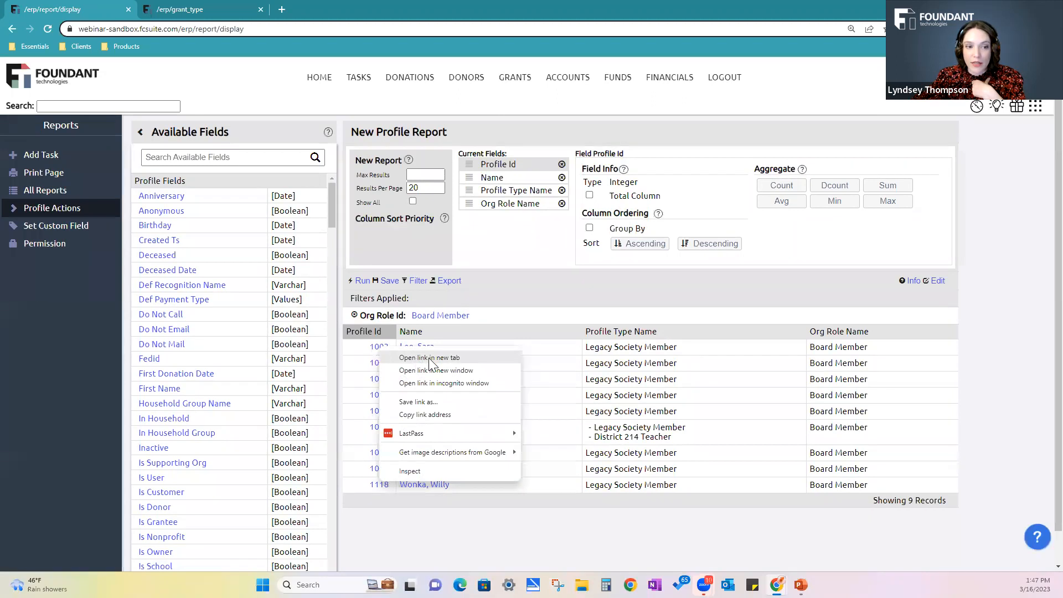
left_click(431, 359)
left_click(332, 9)
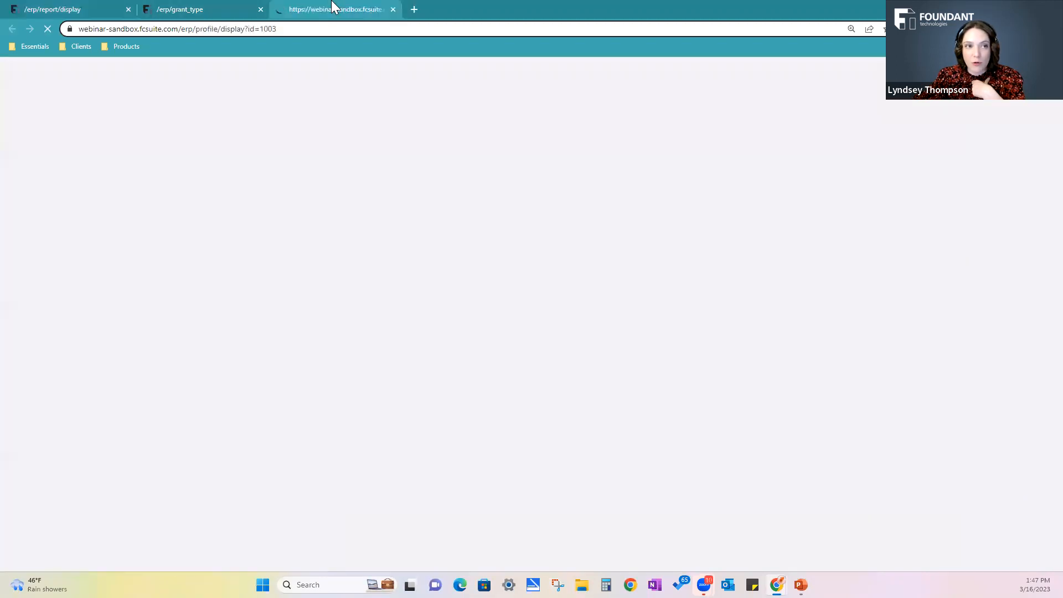
scroll(480, 406, "down", 1)
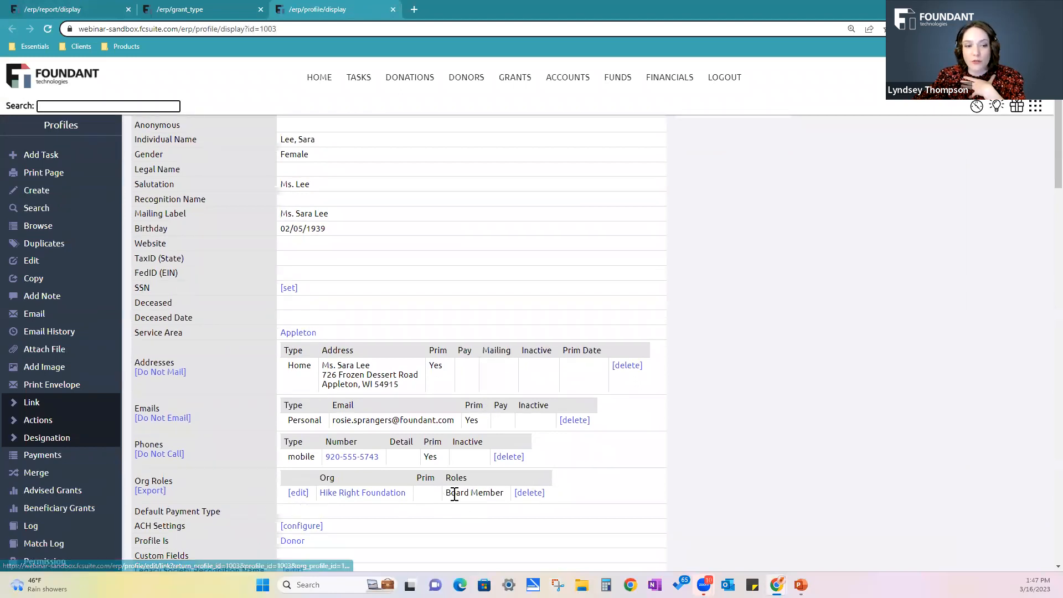
left_click(213, 8)
left_click(324, 9)
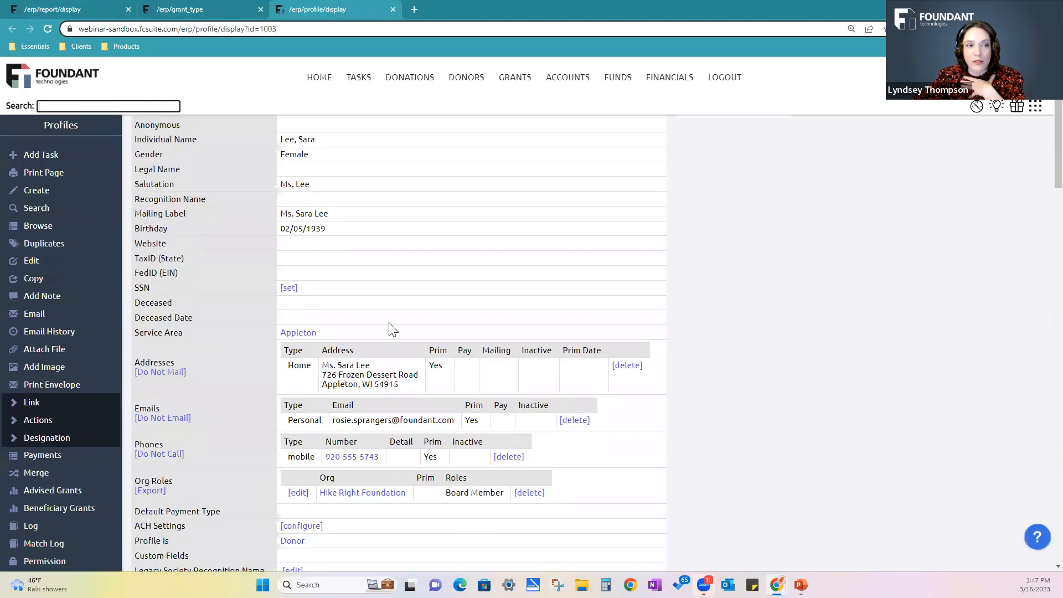
left_click(59, 8)
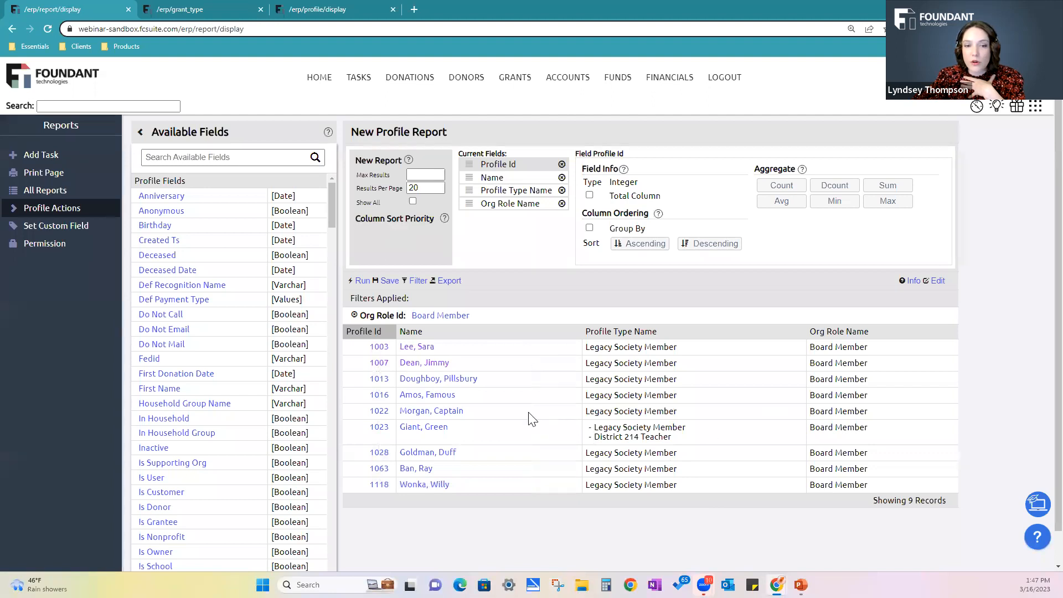
Review the bulk profile actions available for the filtered report
left_click(52, 208)
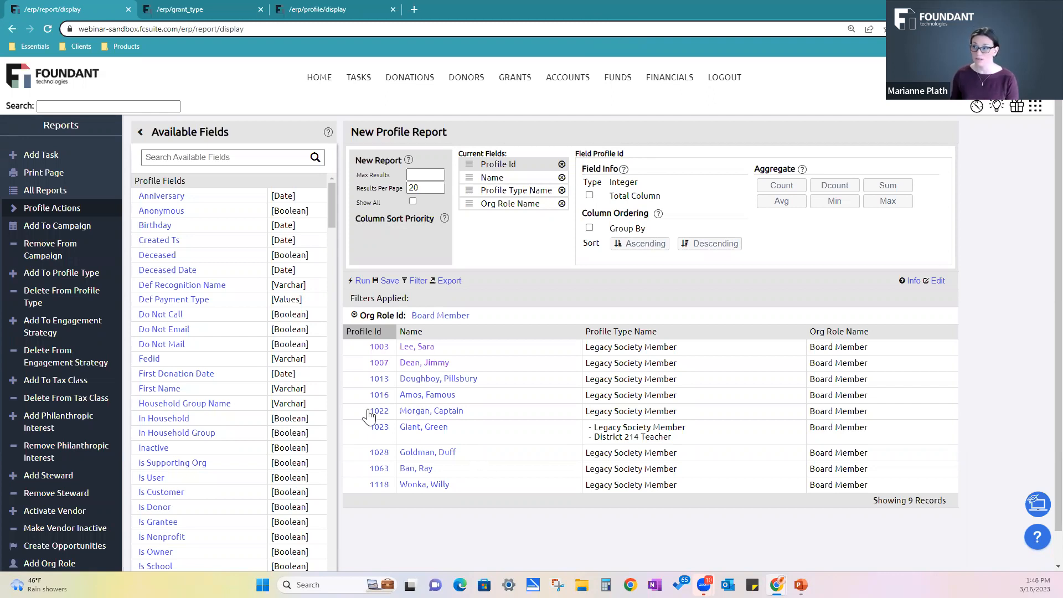
scroll(61, 343, "down", 1)
scroll(61, 344, "down", 3)
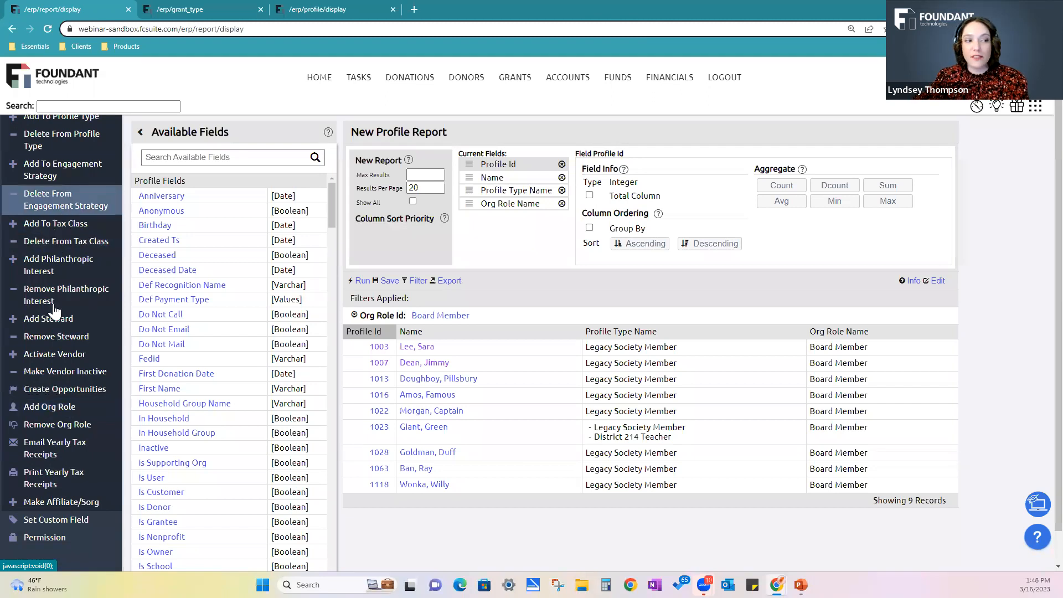
scroll(62, 402, "up", 3)
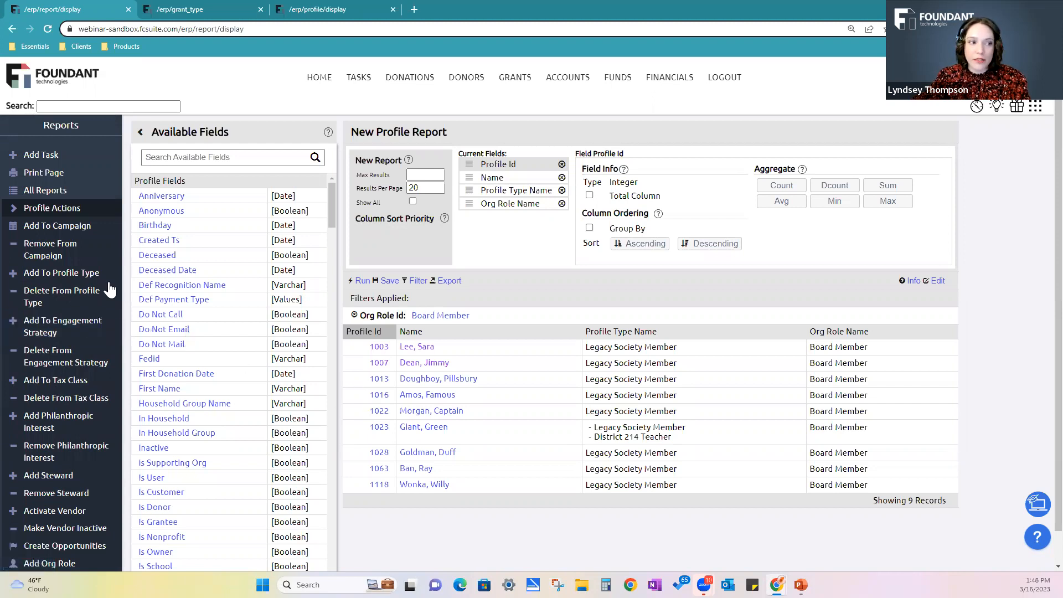
scroll(72, 308, "down", 2)
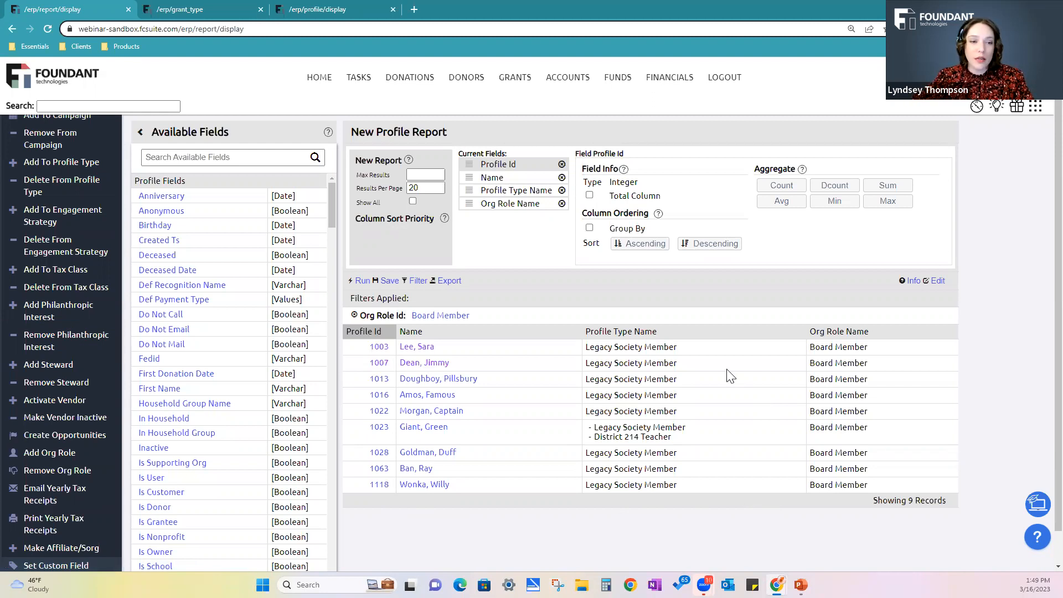
right_click(376, 401)
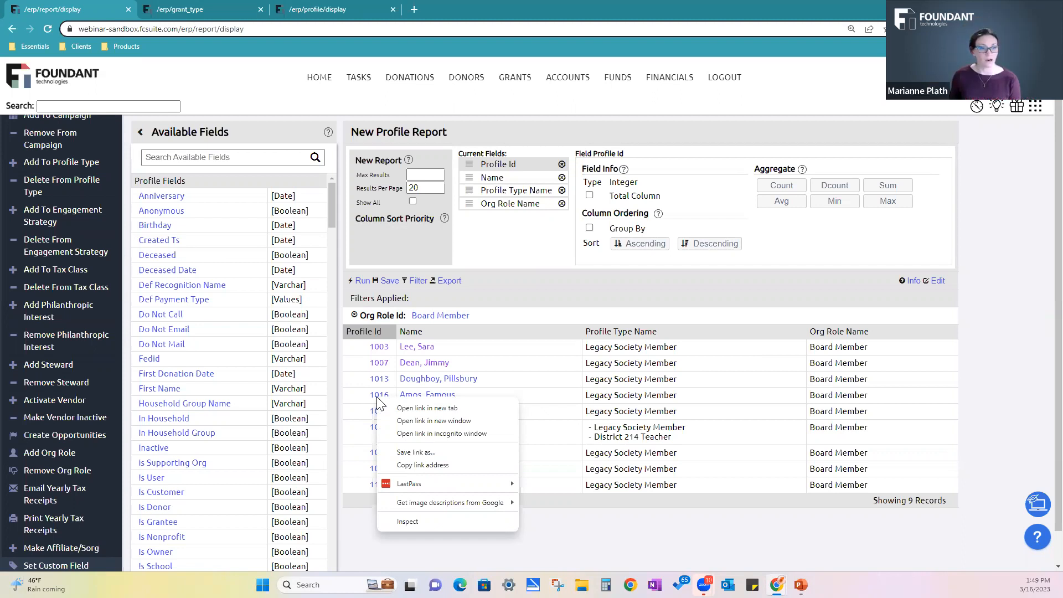
left_click(562, 344)
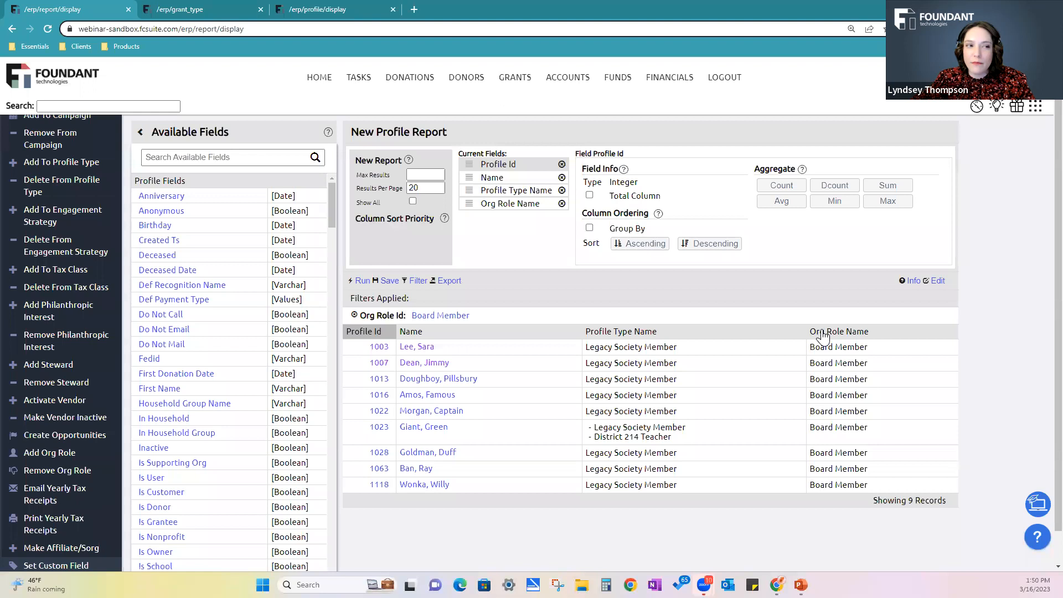
left_click(13, 29)
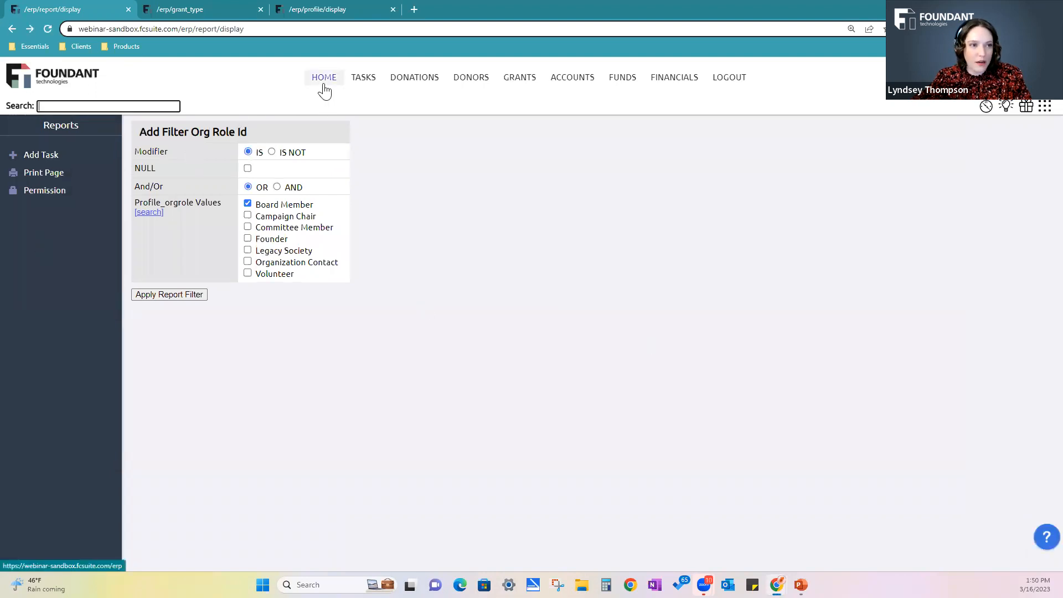
left_click(30, 28)
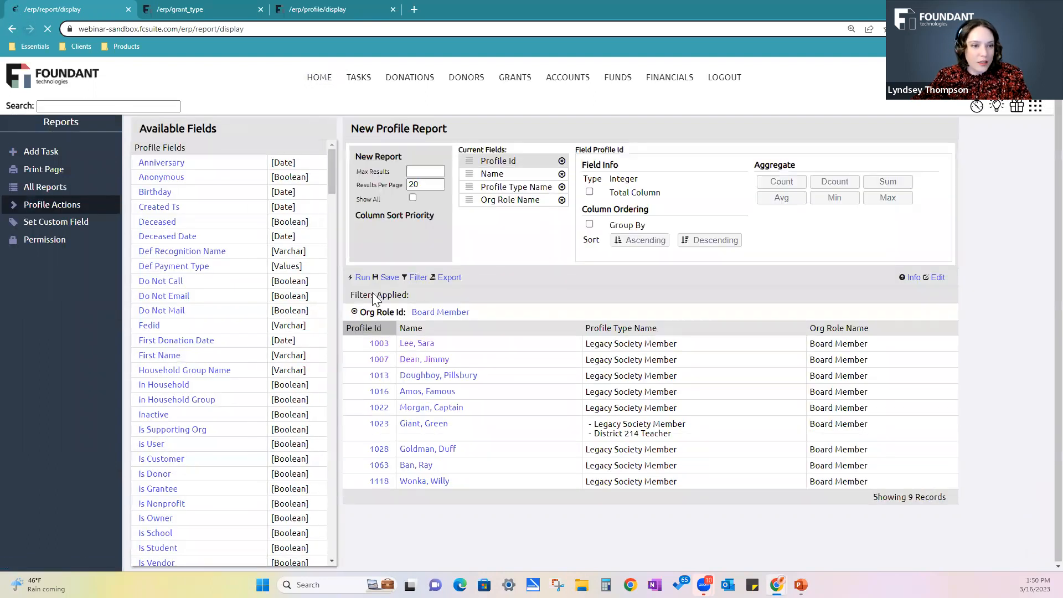
Remove the Org Role Id filter and save the report as a shared report named Profile Report v2
left_click(354, 316)
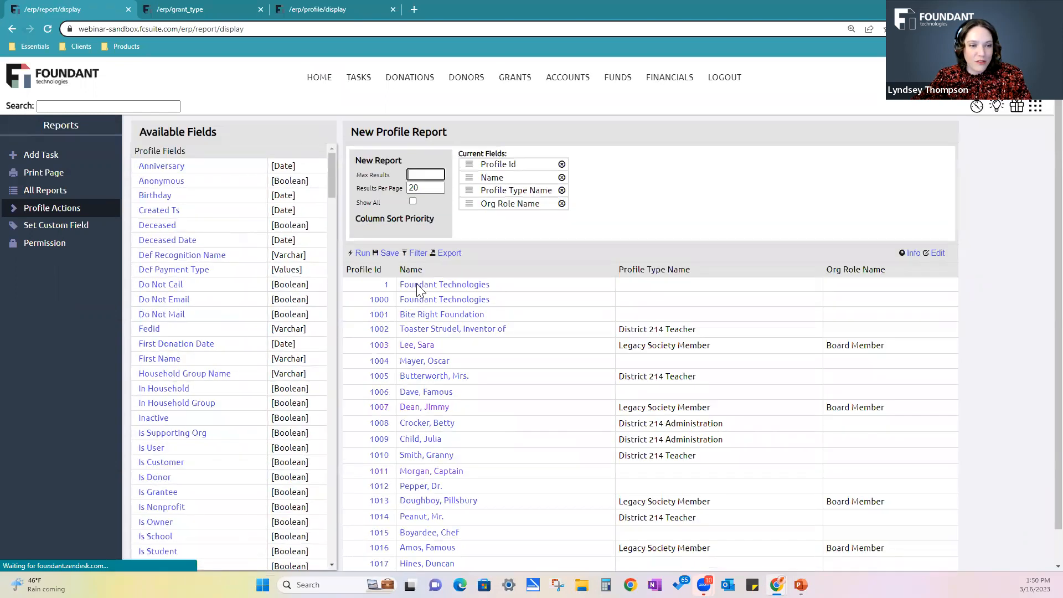
left_click(388, 253)
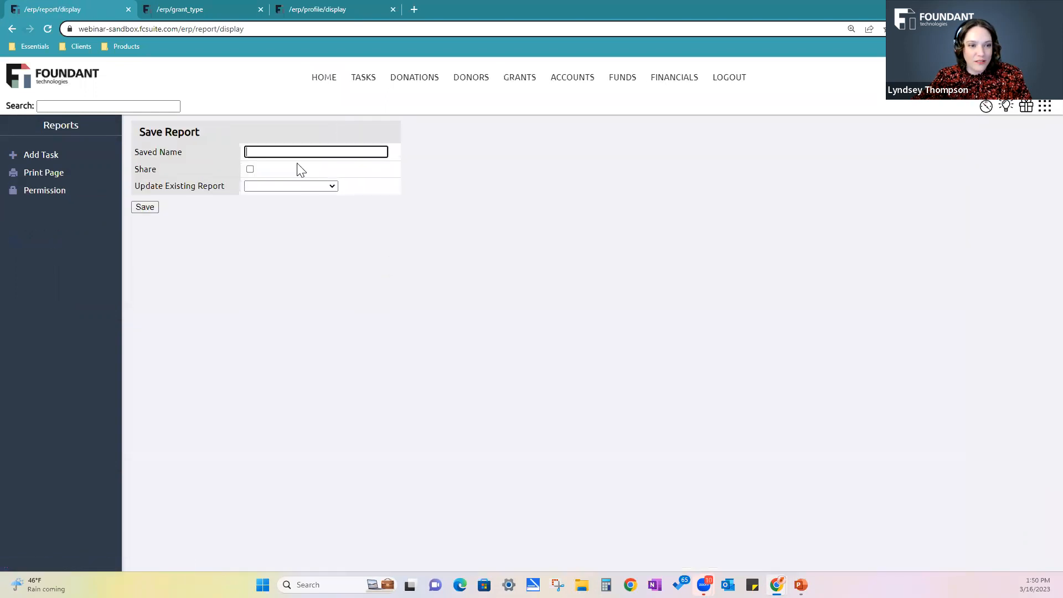
left_click(250, 169)
left_click(267, 152)
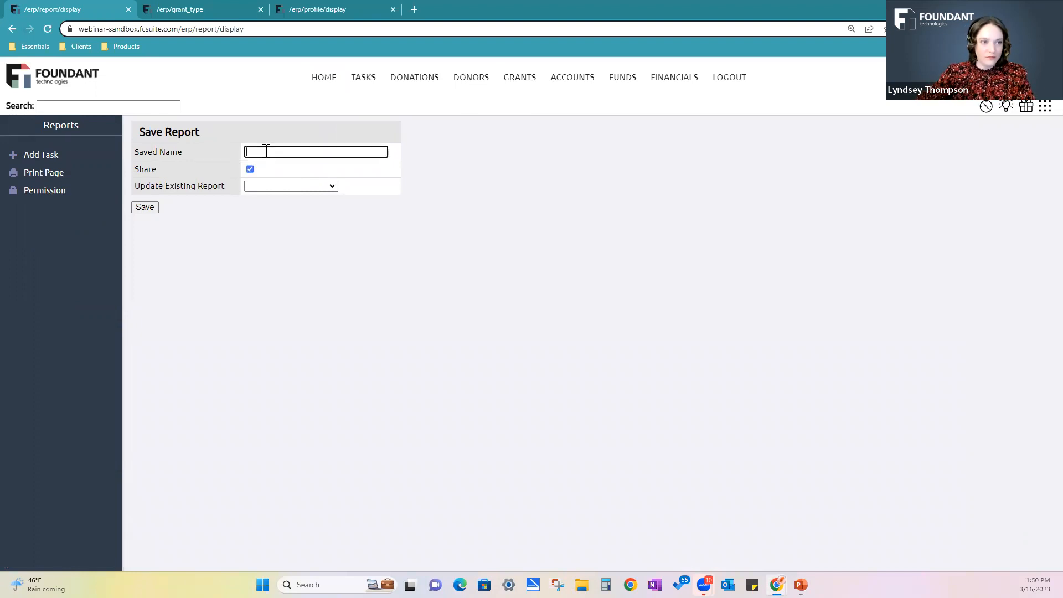
type("Profil")
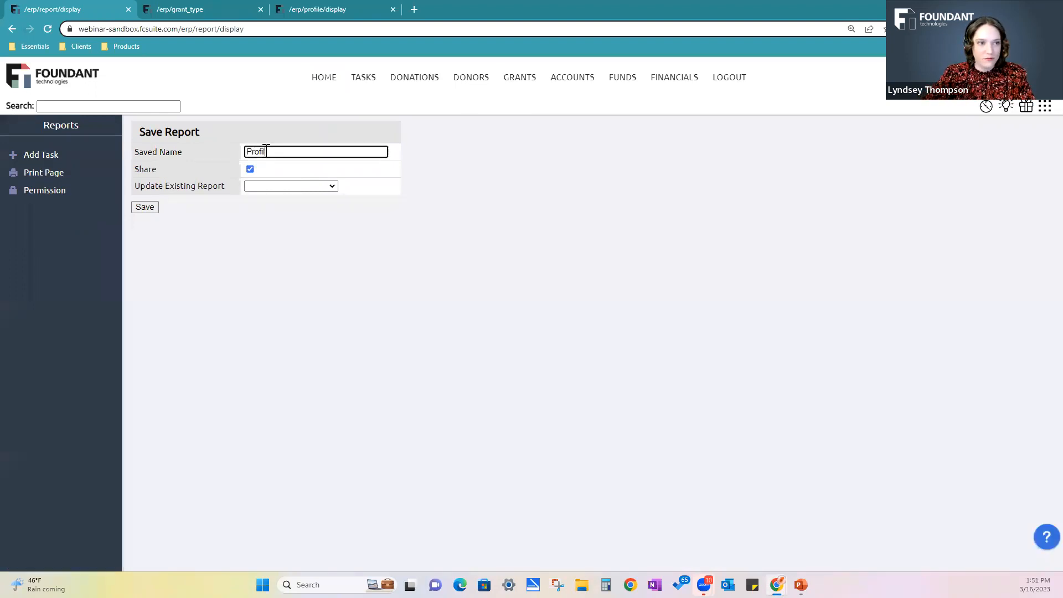
type("e Report v2")
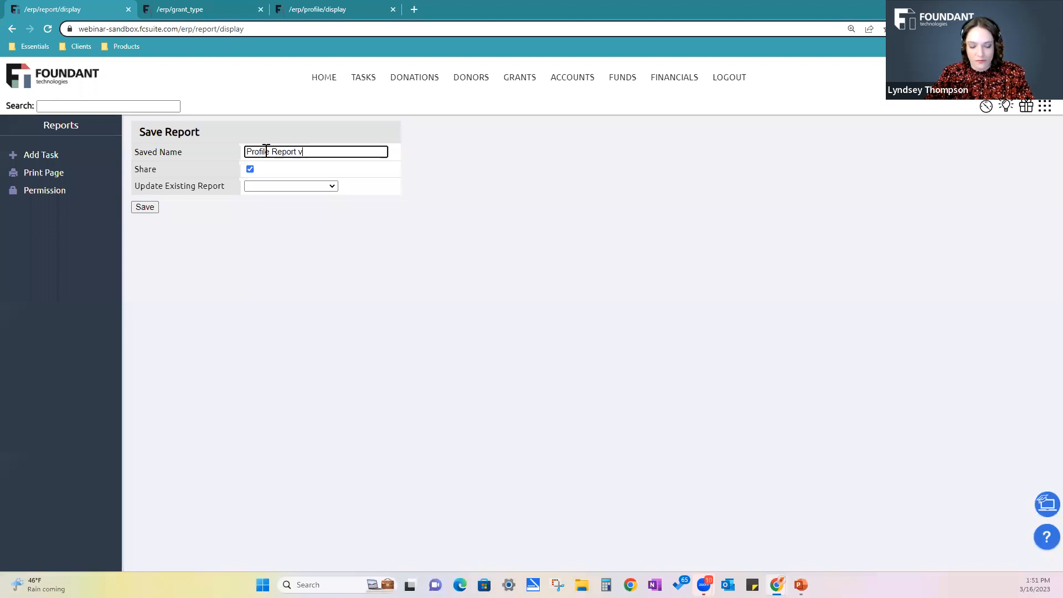
key("Return")
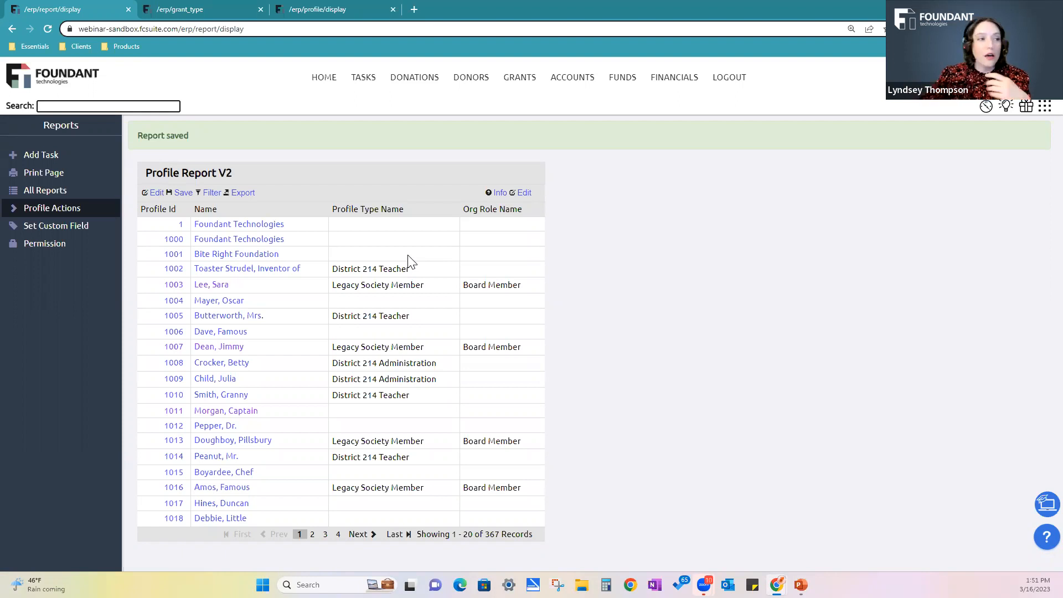
From the list of all reports, check the fields offered by a new Org Role report and return to the list
left_click(34, 191)
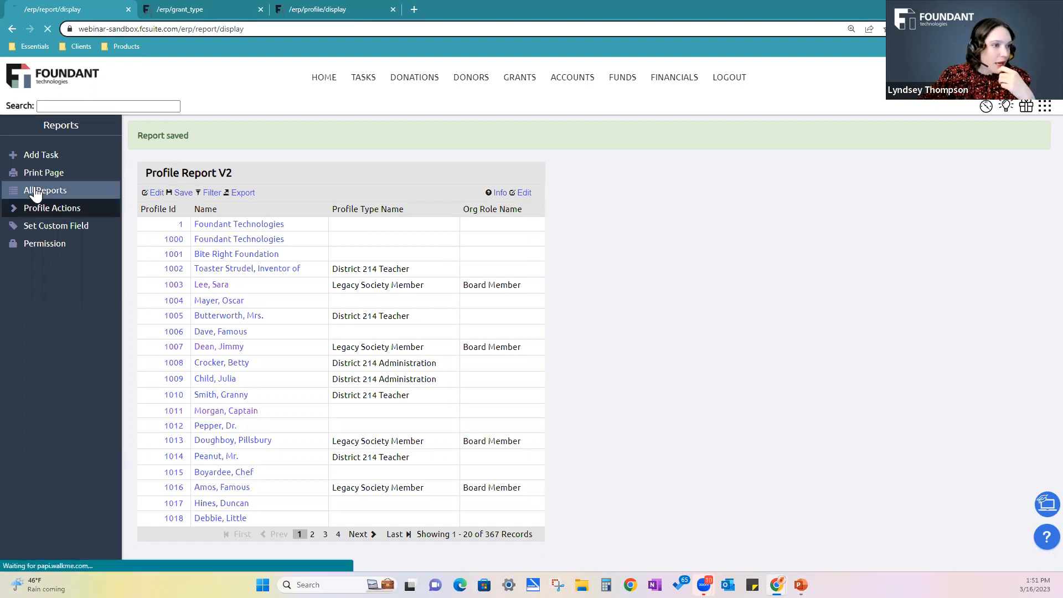
scroll(527, 380, "down", 12)
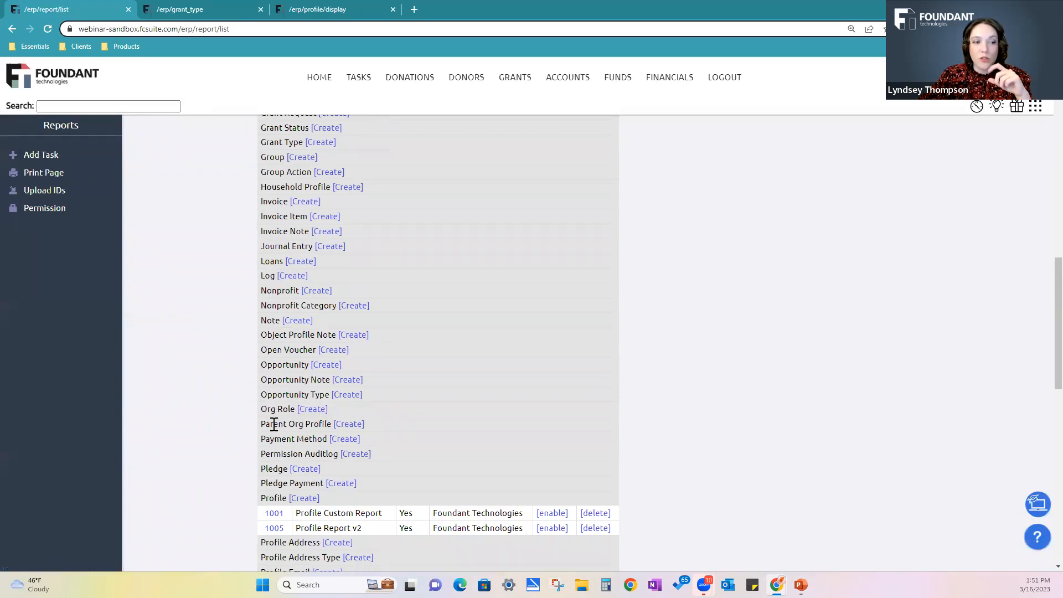
left_click(312, 410)
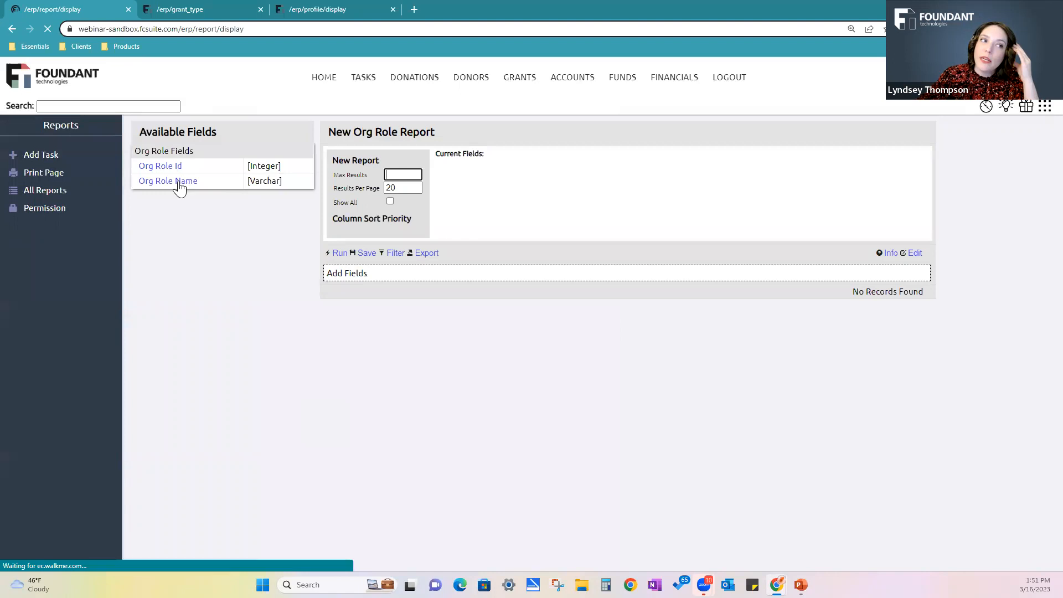
left_click(12, 26)
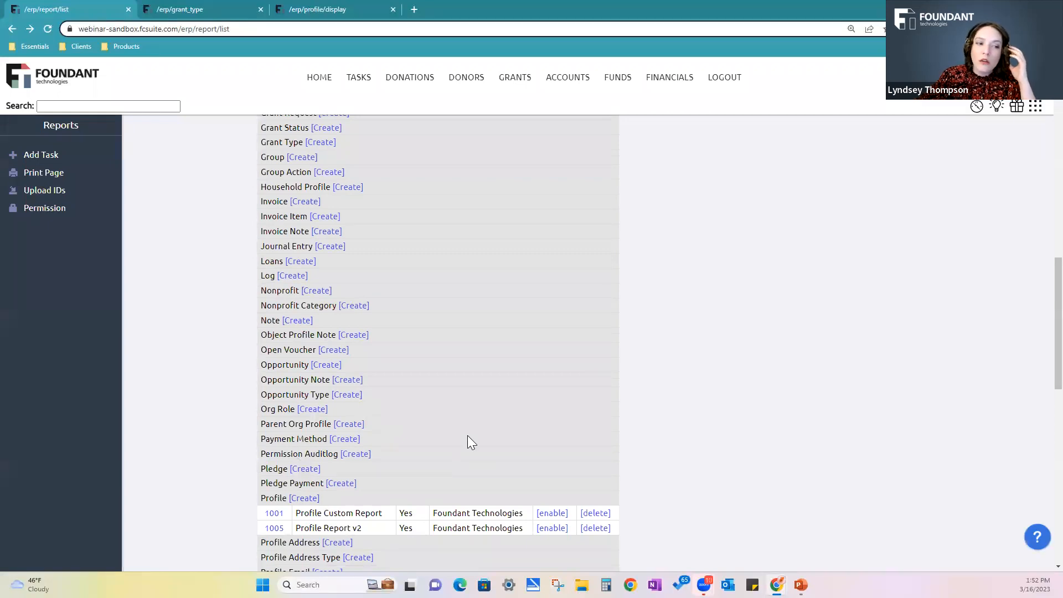
Start a new Parent Org Profile report to view its available fields
scroll(387, 495, "down", 1)
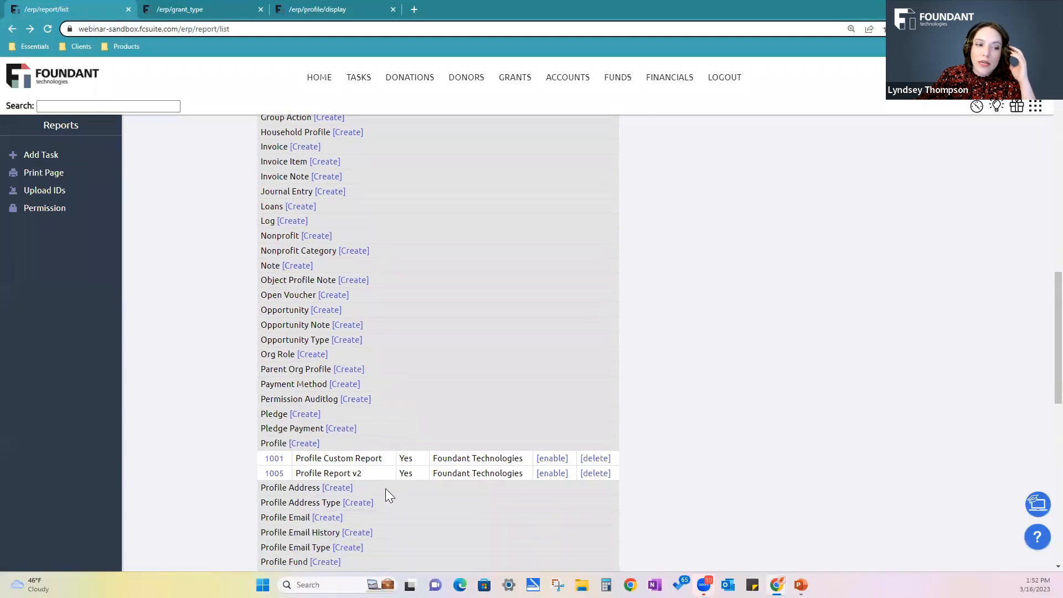
scroll(385, 489, "down", 1)
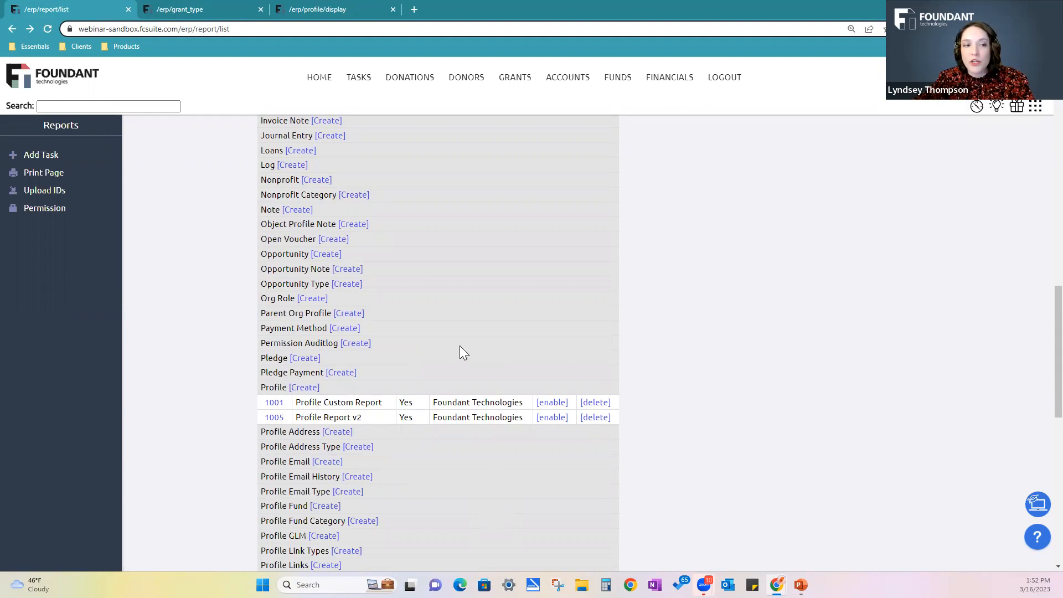
left_click(347, 315)
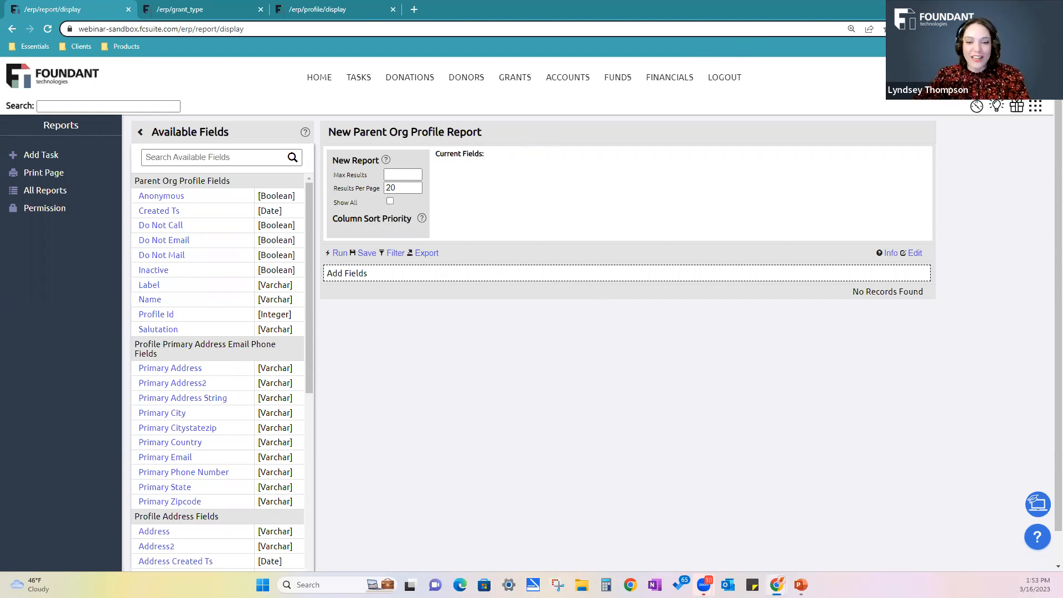
Switch to PowerPoint, present the slide show from the Q&A slide, and advance to the closing Compass community slide
left_click(801, 585)
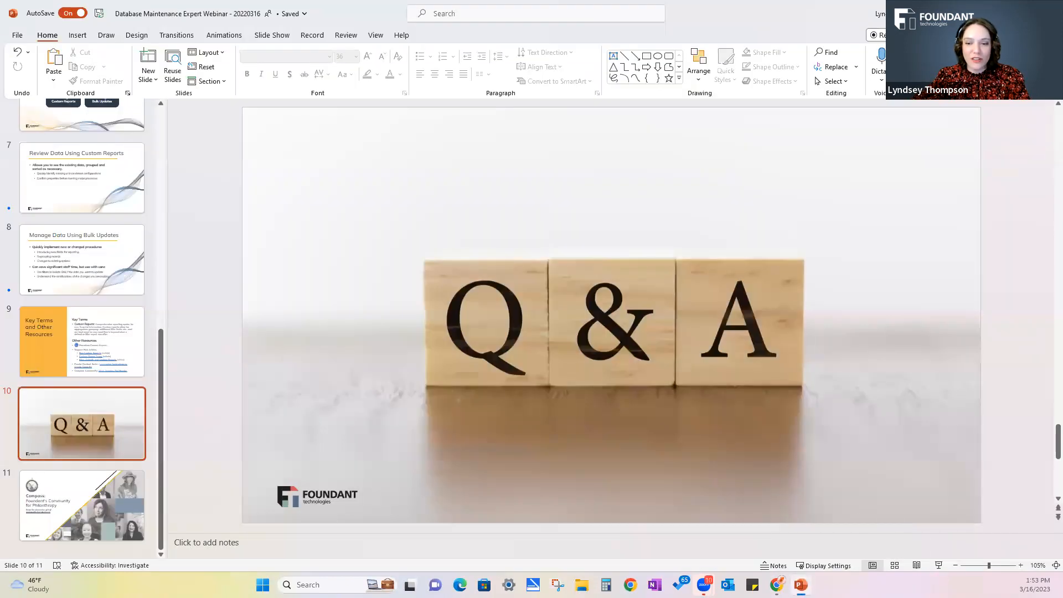
left_click(938, 566)
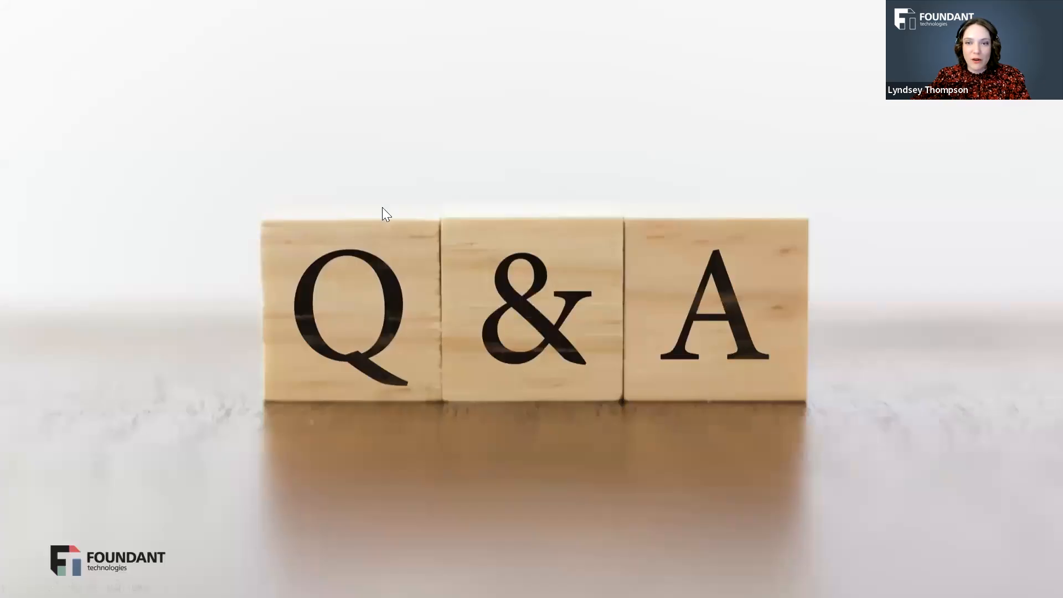
left_click(621, 250)
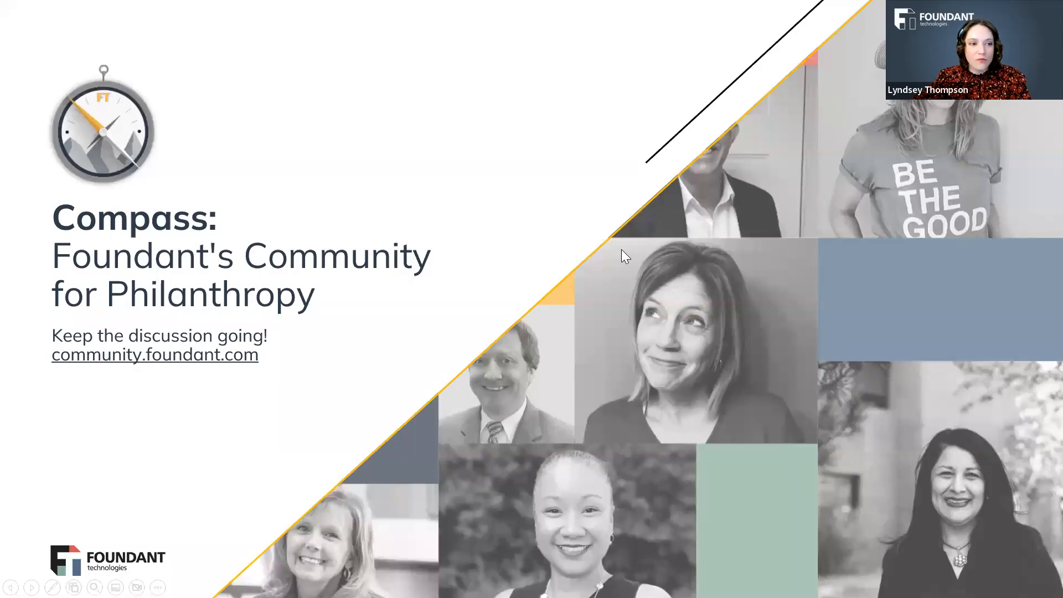